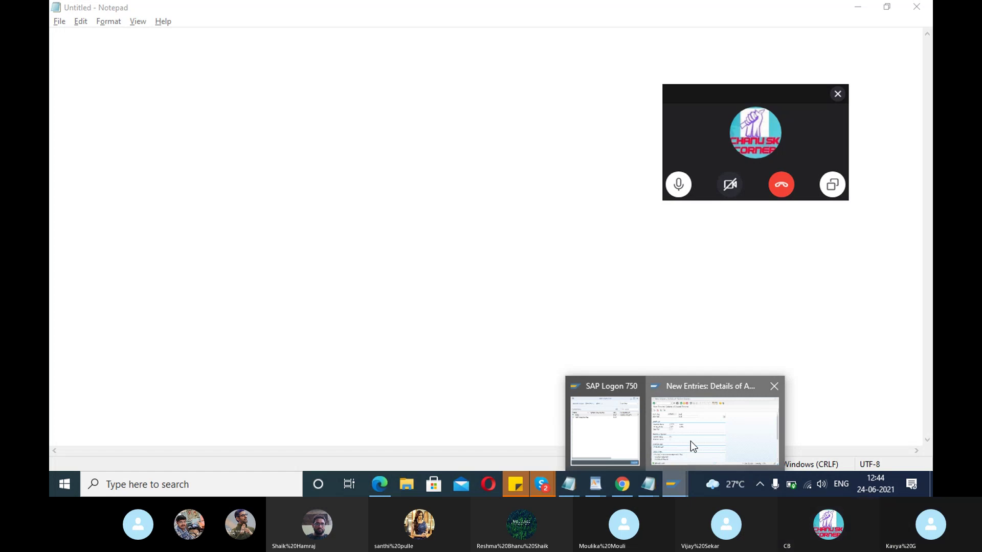
Switch to the SAP session, run transaction FS00 for central G/L account maintenance, and close the floating call window
left_click(691, 440)
type("/")
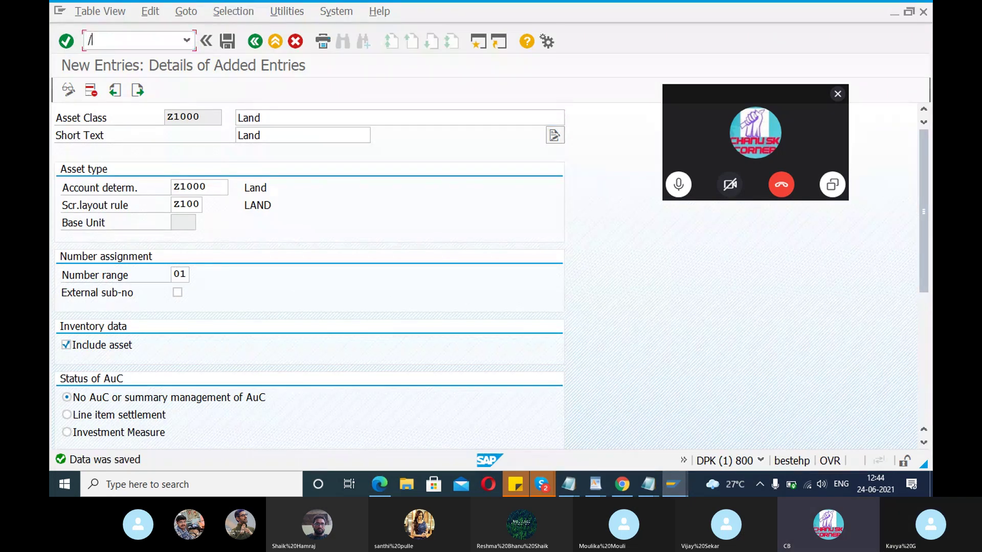
type("nfs00")
key("Return")
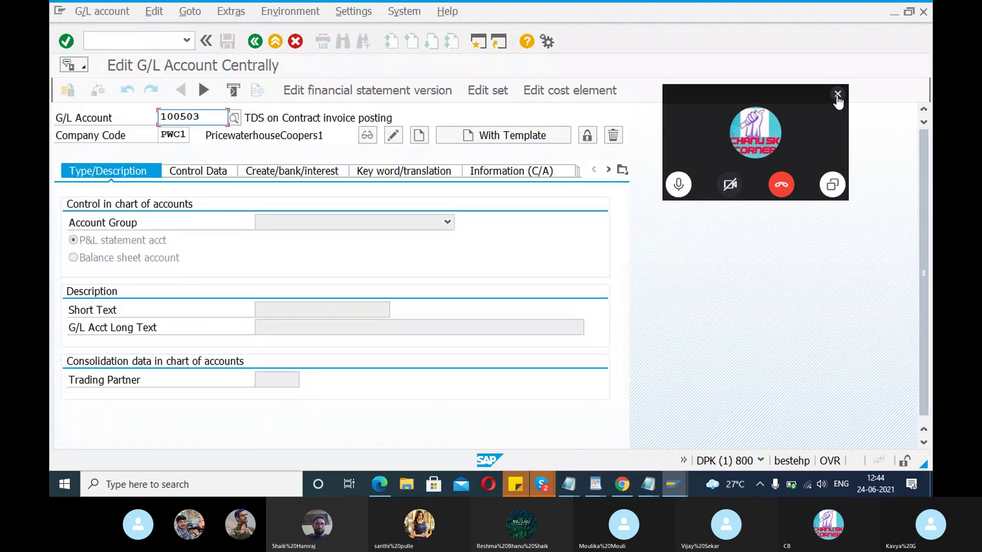
left_click(838, 94)
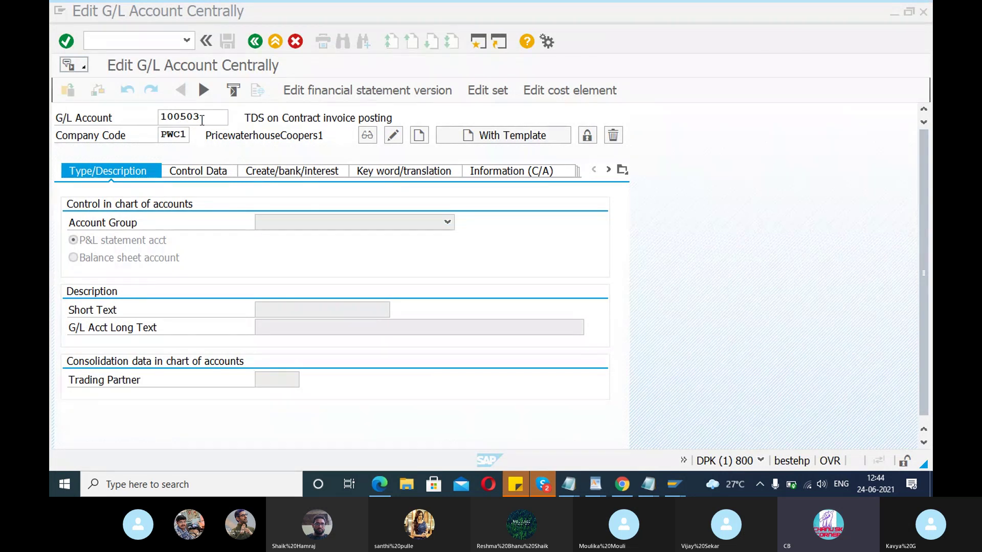
Display G/L account 400300 (Rent a/c) in company code PWC1
left_click_drag(202, 120, 146, 123)
type("400")
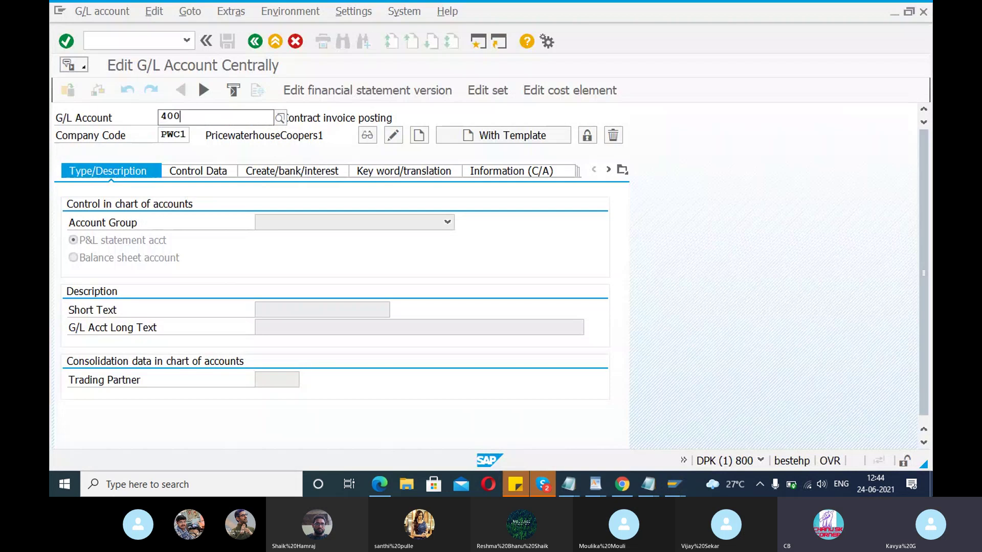
type("300")
key("Return")
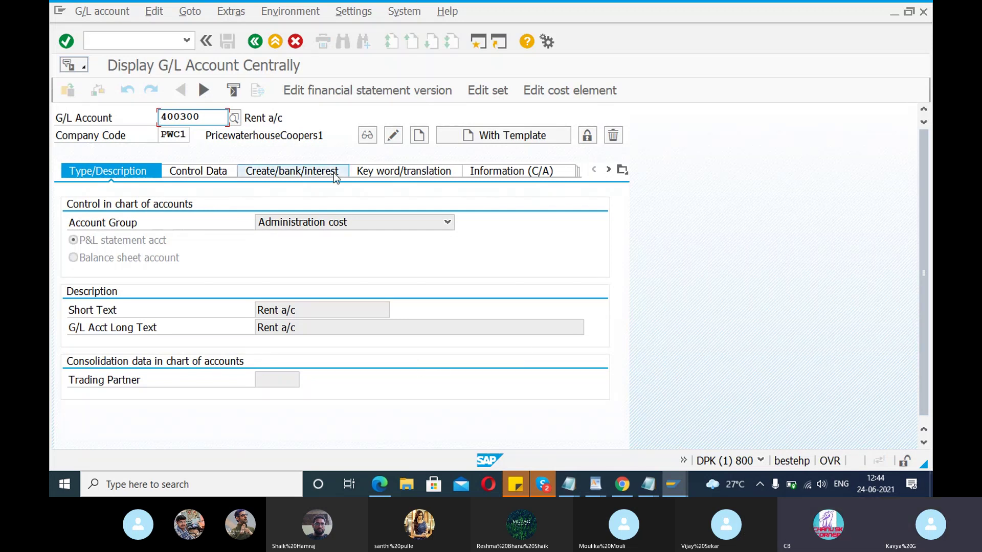
Show the Rent account's account management settings in the control data and switch the account to change mode
left_click(214, 174)
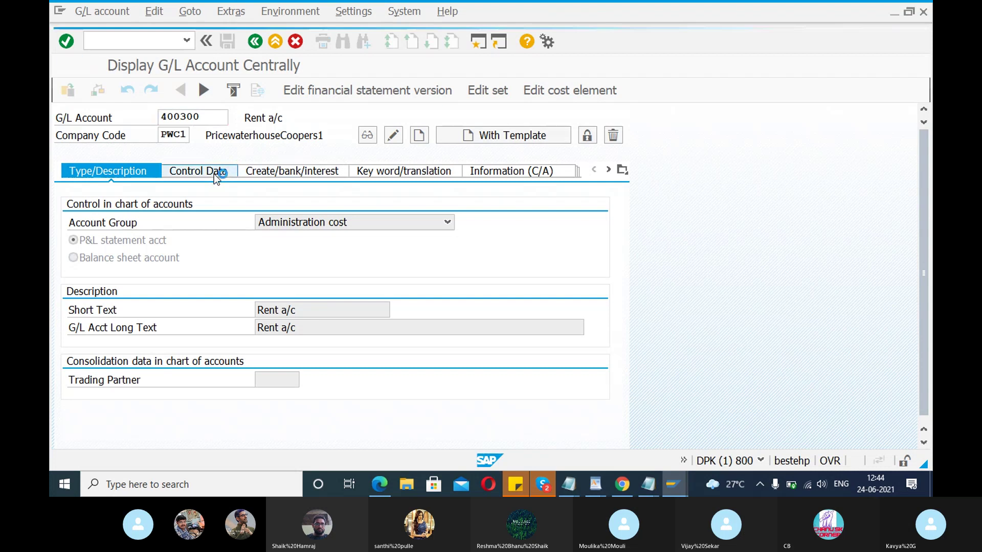
scroll(189, 314, "down", 1)
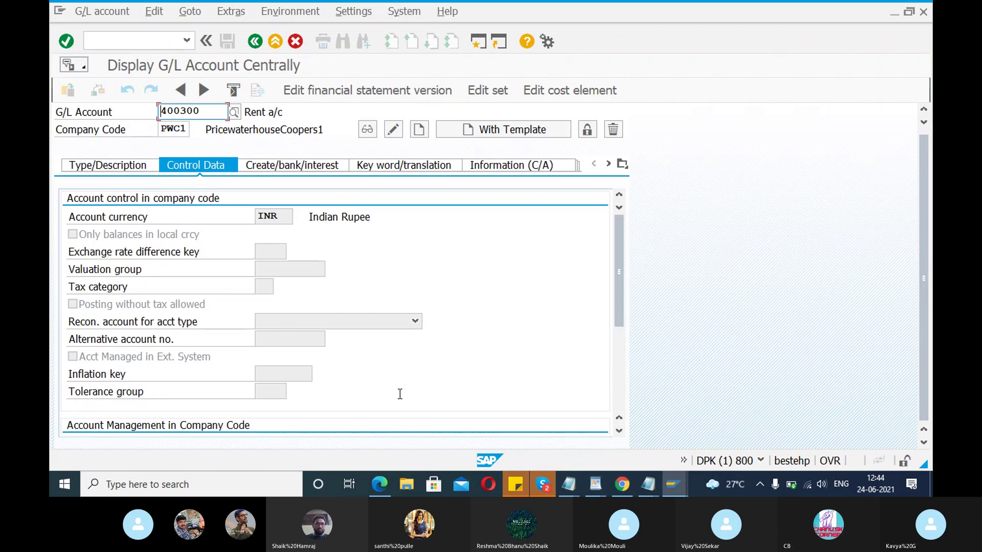
left_click(625, 354)
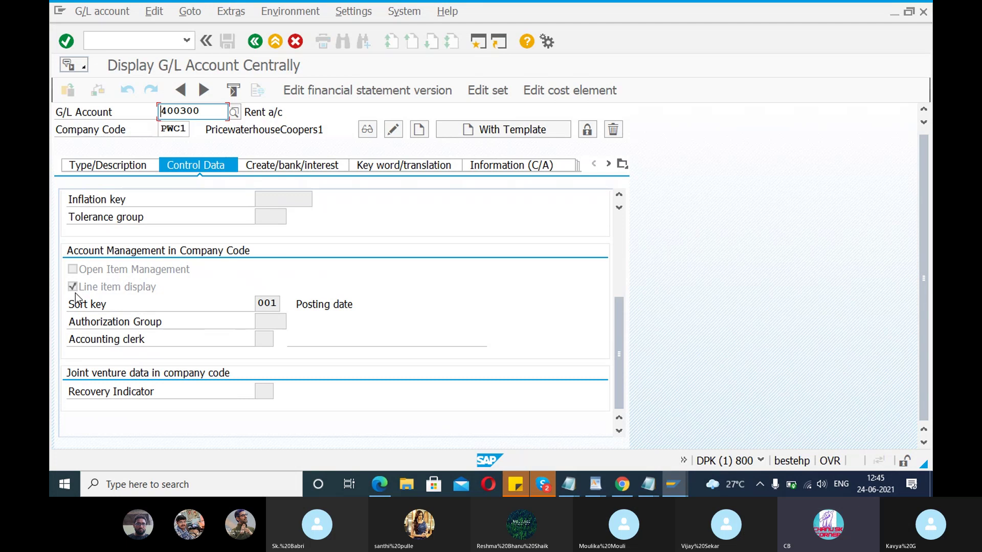
left_click(393, 130)
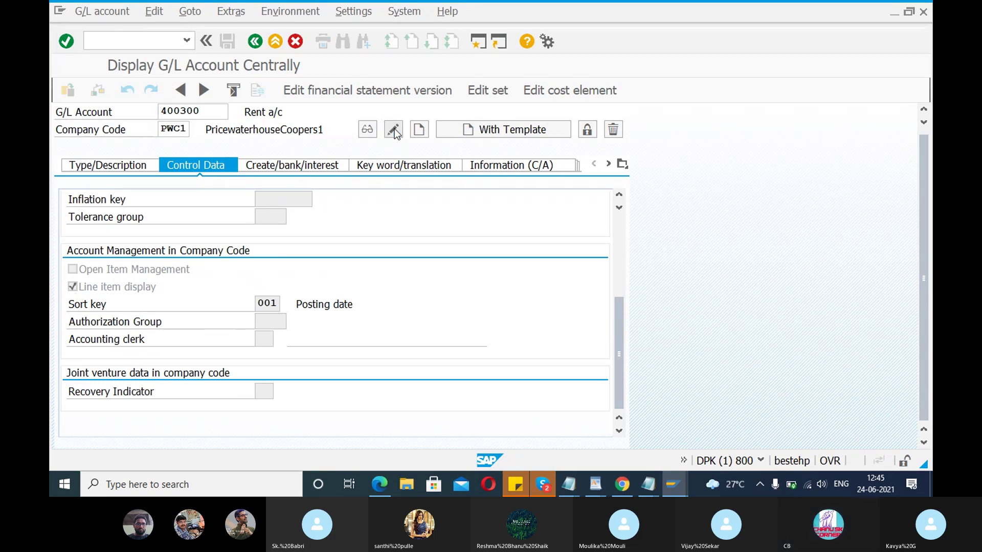
scroll(207, 252, "down", 5)
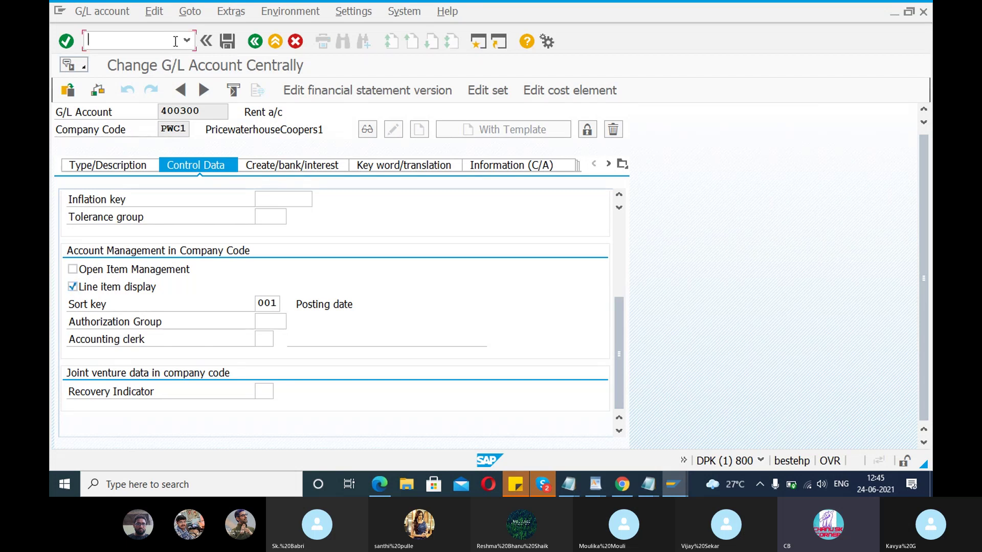
Open a second session with transaction FBL3N and run the open line item display for G/L account 400300 in company code PWC1
type("/o")
key("Return")
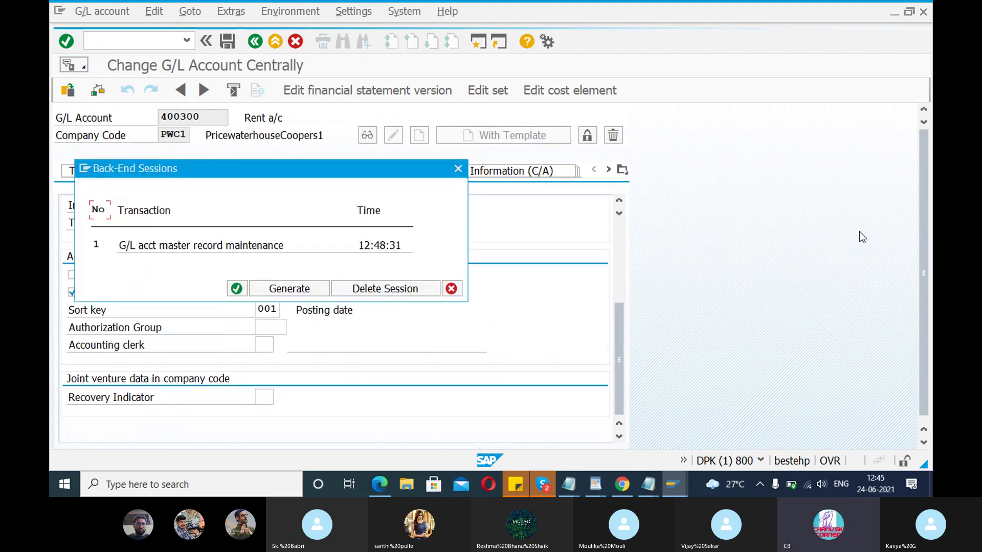
left_click(452, 289)
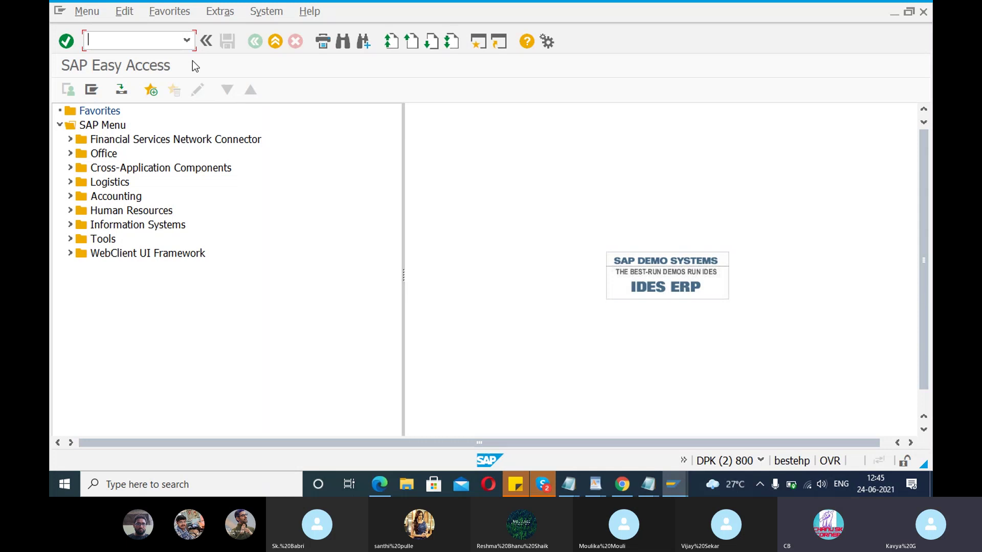
type("fbl3n")
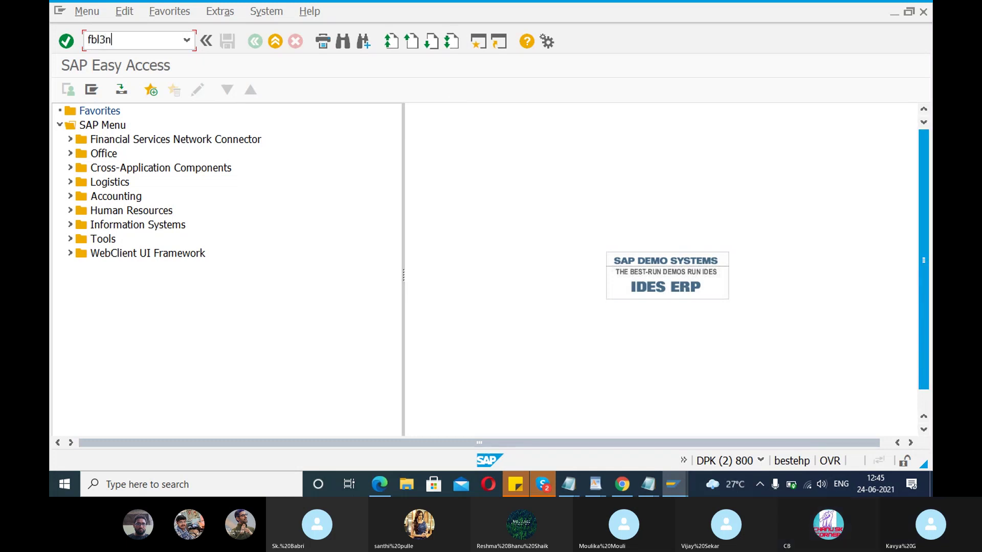
key("Return")
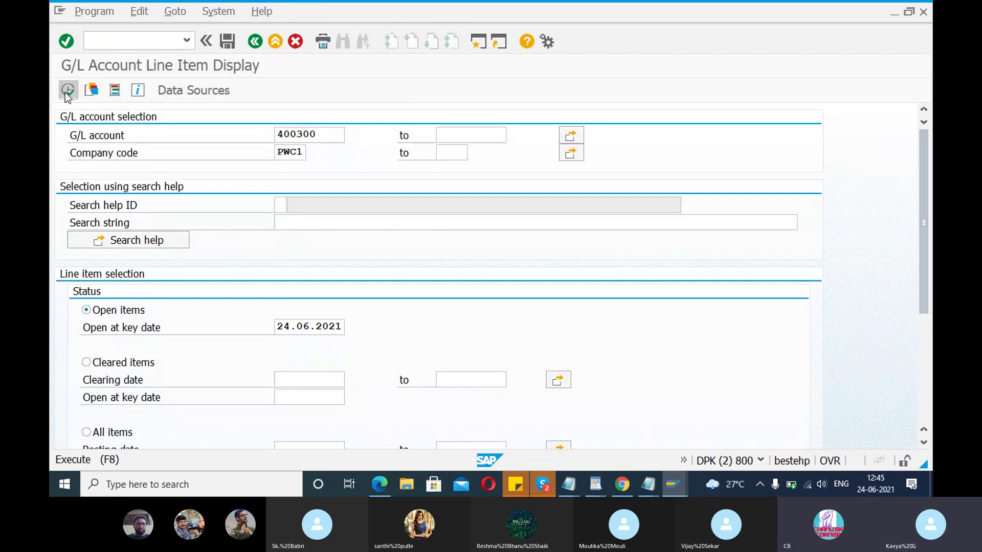
left_click(67, 96)
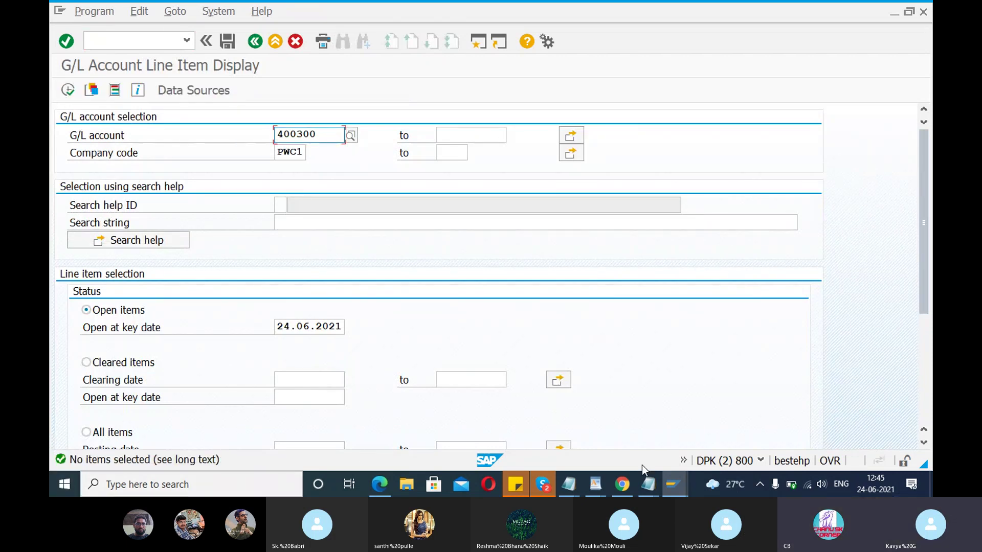
Return to the Change G/L Account session and review the Rent account's control data, including line item display and sort key
mouse_move(673, 486)
left_click(643, 441)
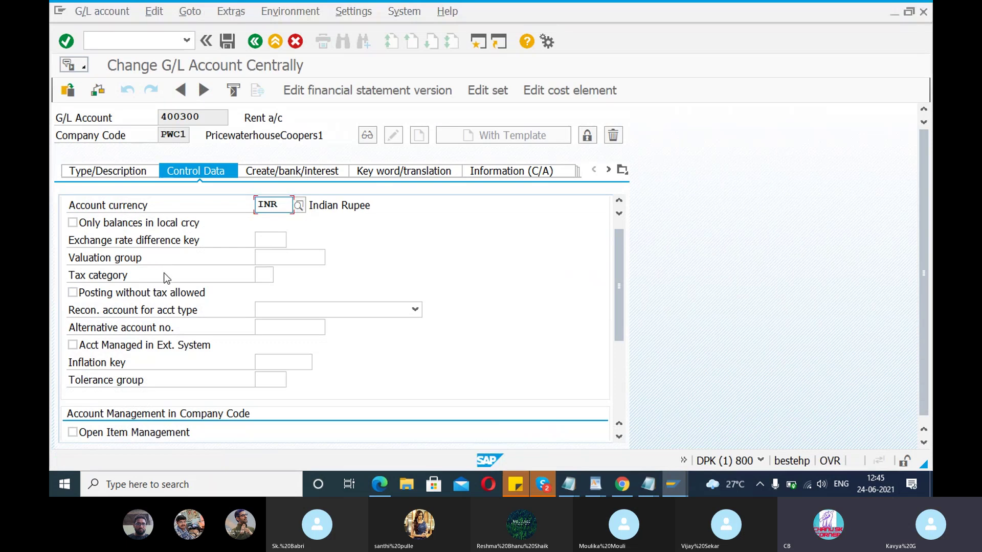
scroll(142, 336, "down", 3)
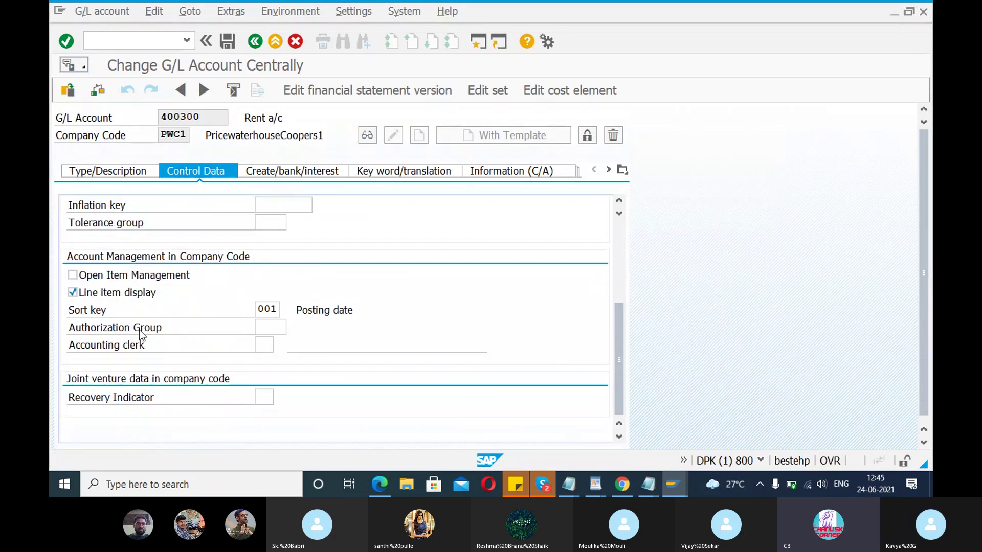
scroll(142, 334, "up", 4)
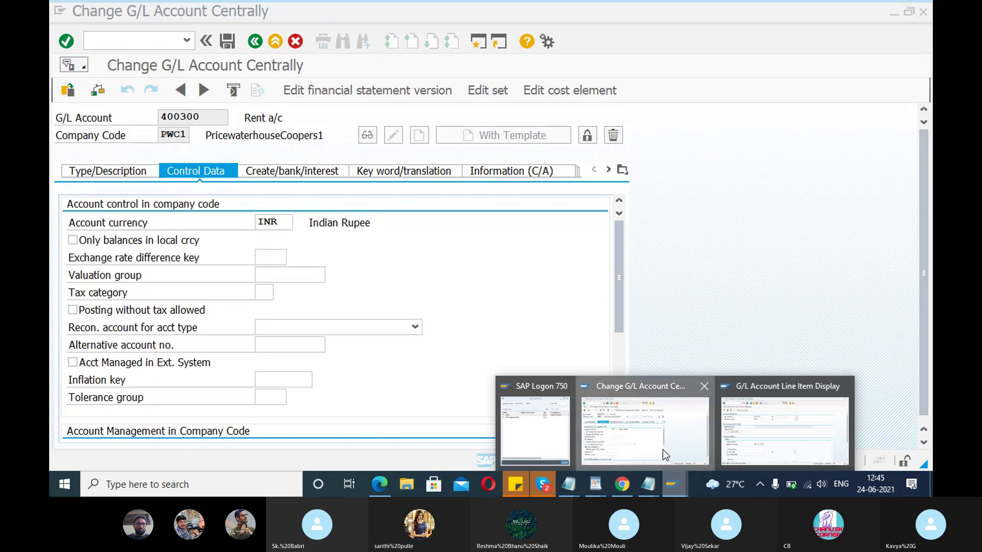
Start G/L account document entry with transaction FB50 in a new session
left_click(480, 45)
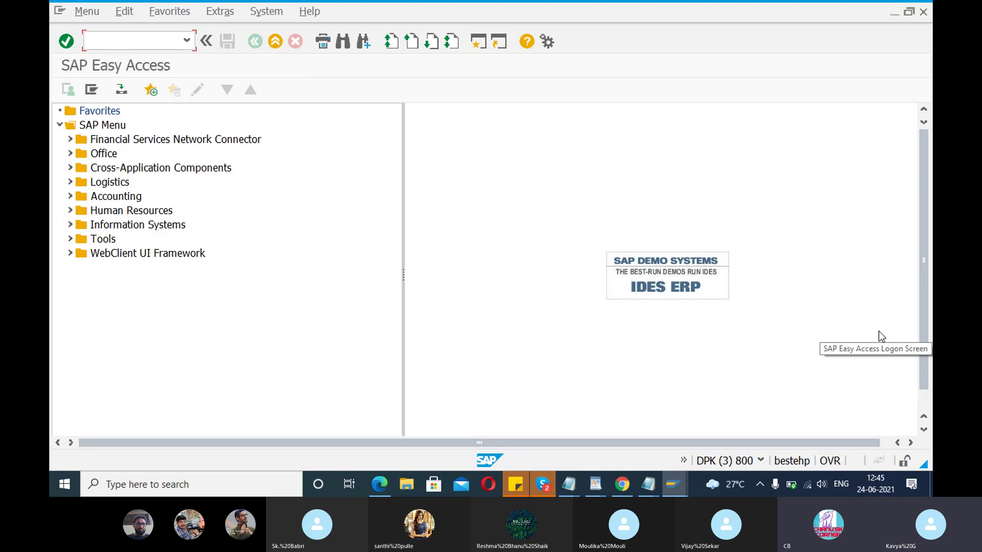
type("fb50")
key("Return")
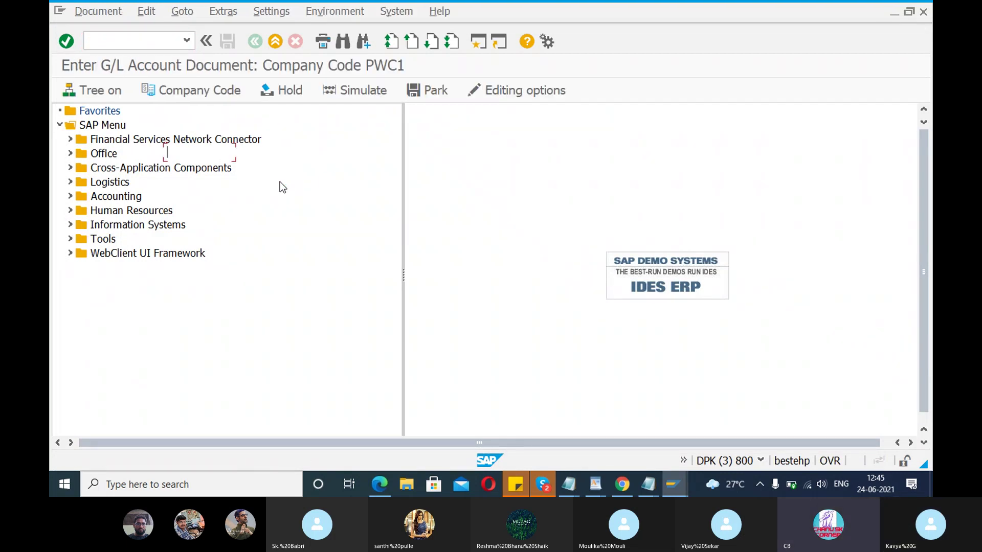
Set the document date to 24.06.2021 and the document header text to "rent"
type("24.")
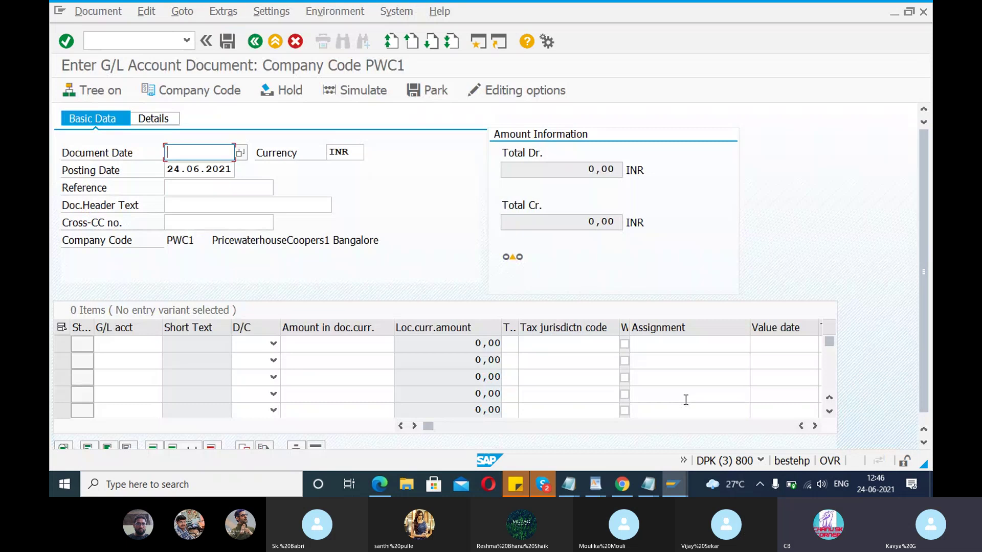
type("06.2021")
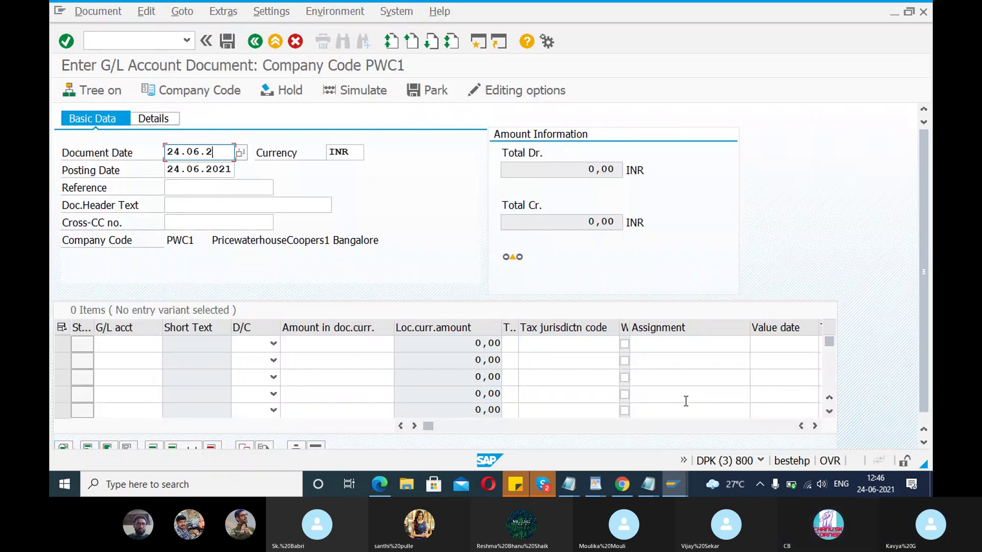
left_click(176, 170)
left_click(178, 187)
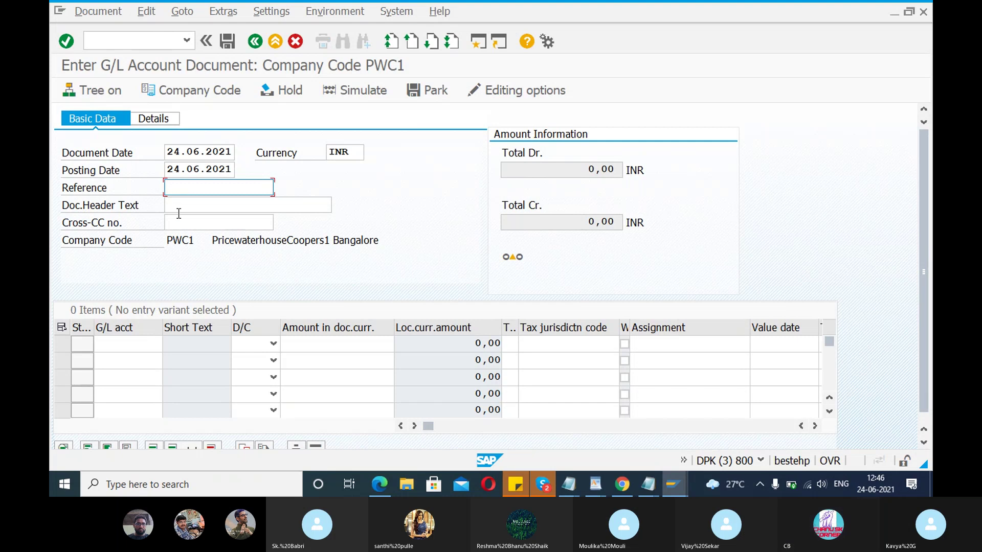
left_click(177, 205)
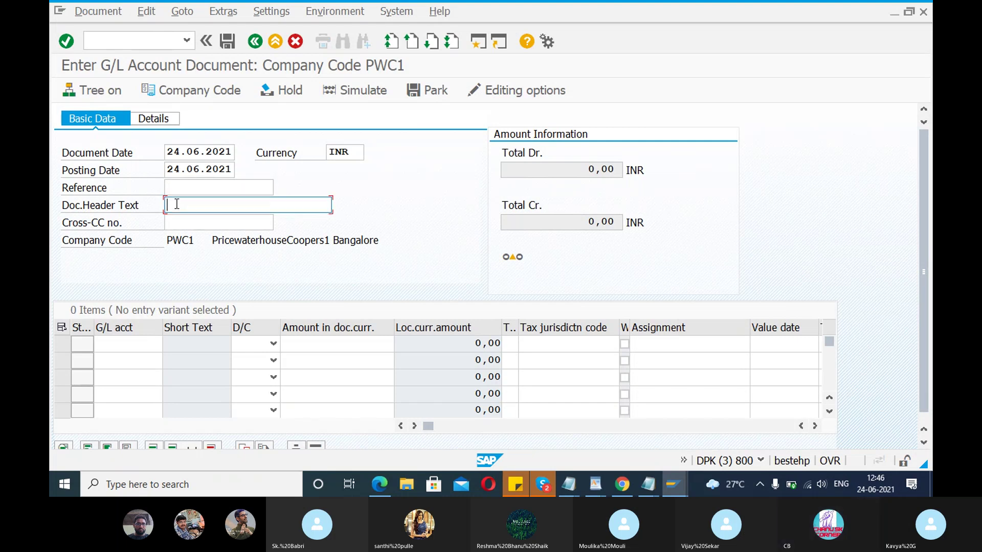
type("rent")
Enter the first line item as a debit of 10000 to G/L account 400300
left_click(118, 342)
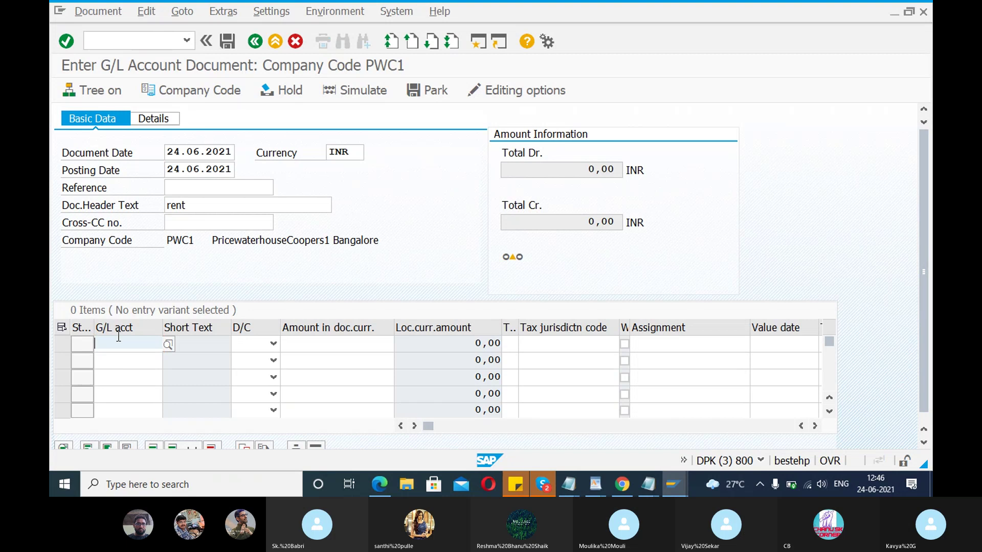
type("400")
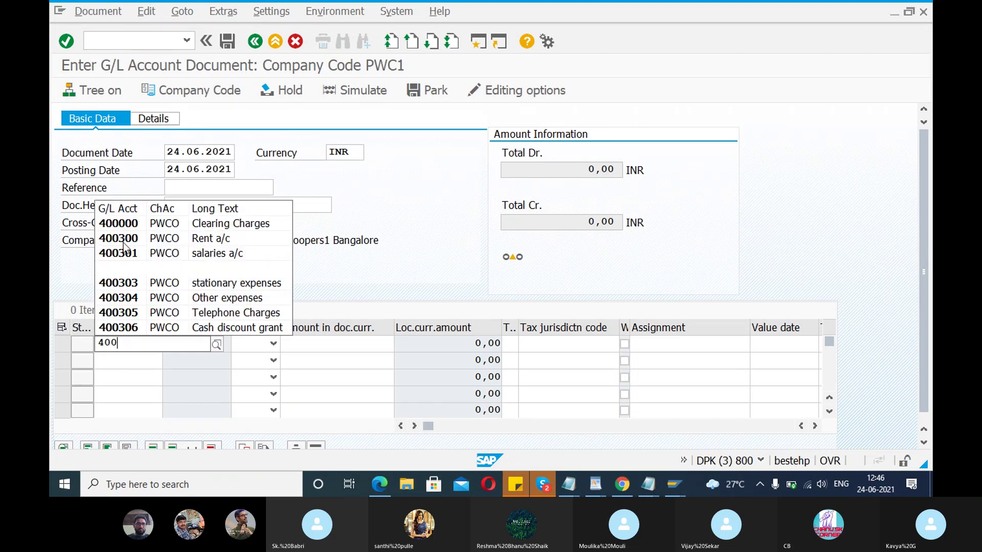
left_click(128, 240)
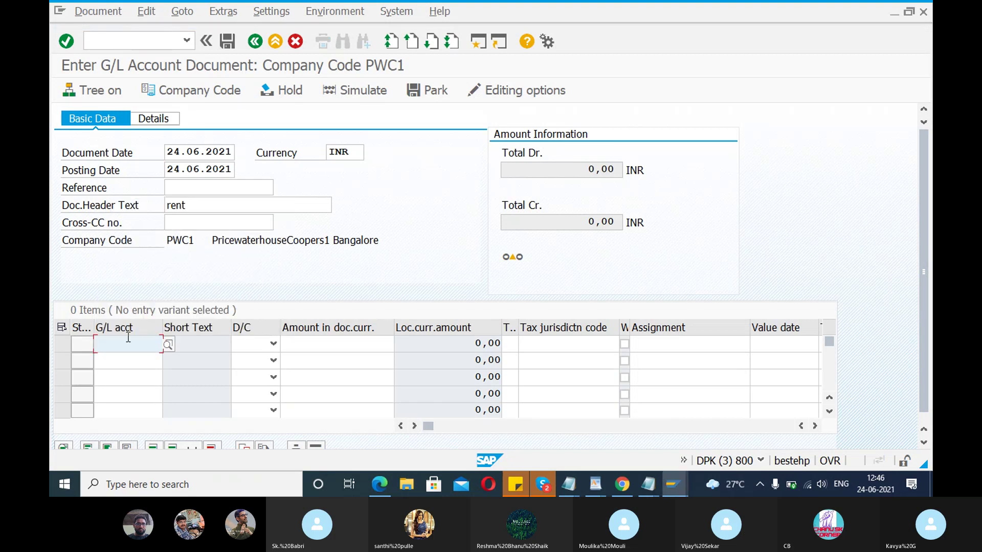
type("400")
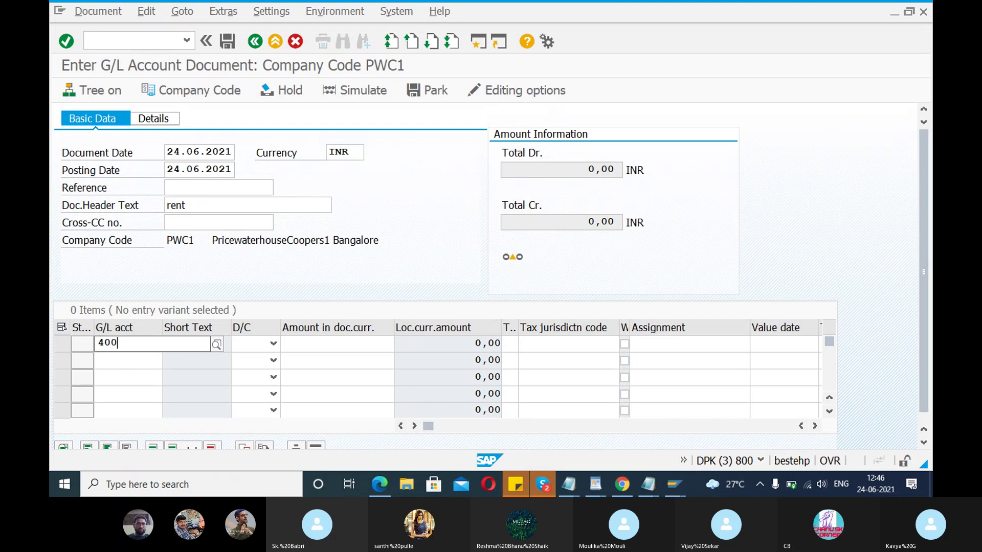
type("300")
key("Tab")
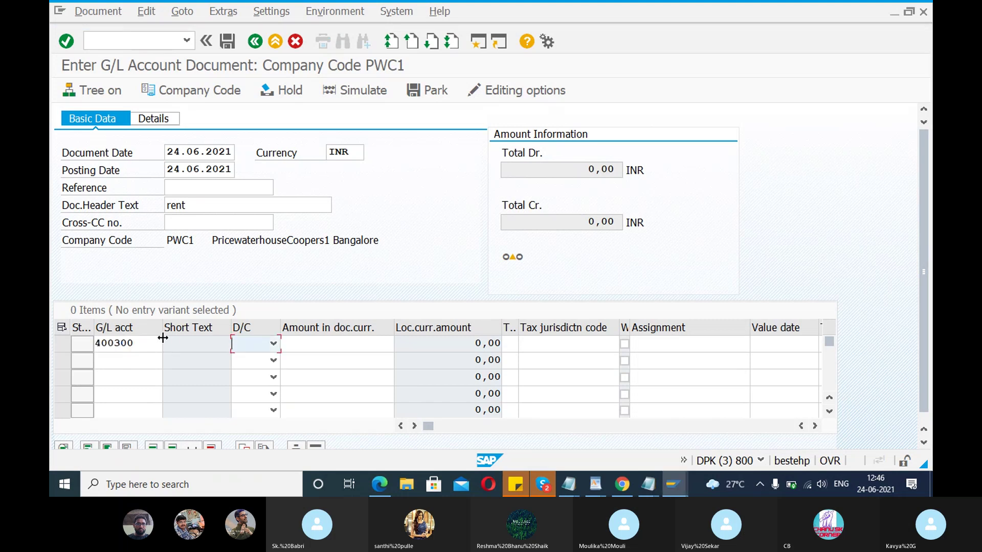
key("d")
key("Tab")
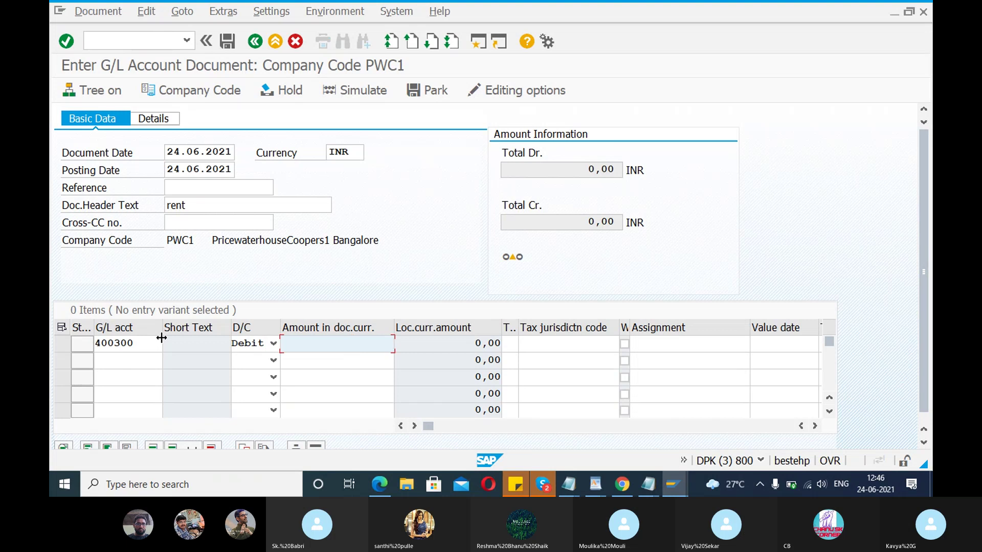
type("1")
left_click(371, 361)
Set the first line item's text to "rent paid"
key("Tab")
key("Tab")
key("Tab")
key("Tab")
key("Tab")
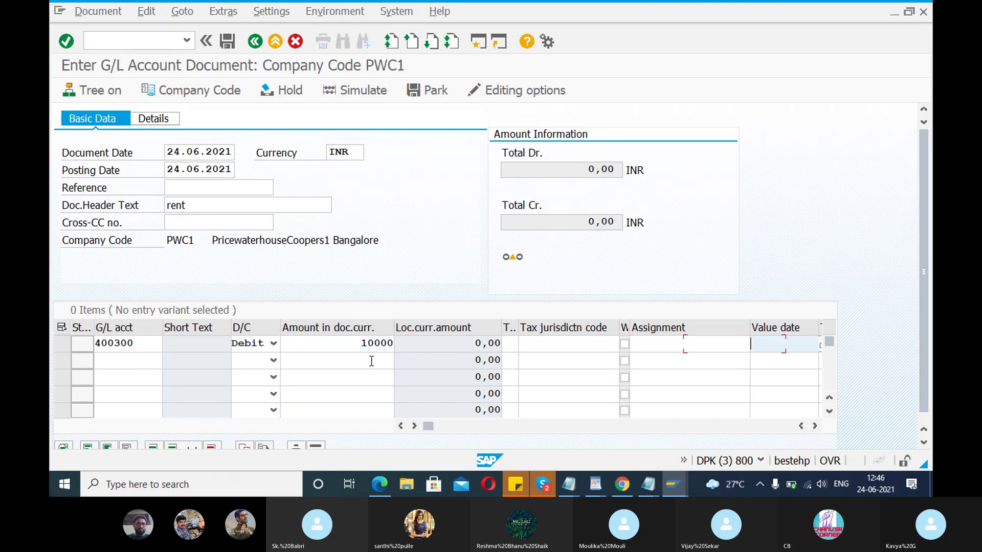
key("Tab")
type("R")
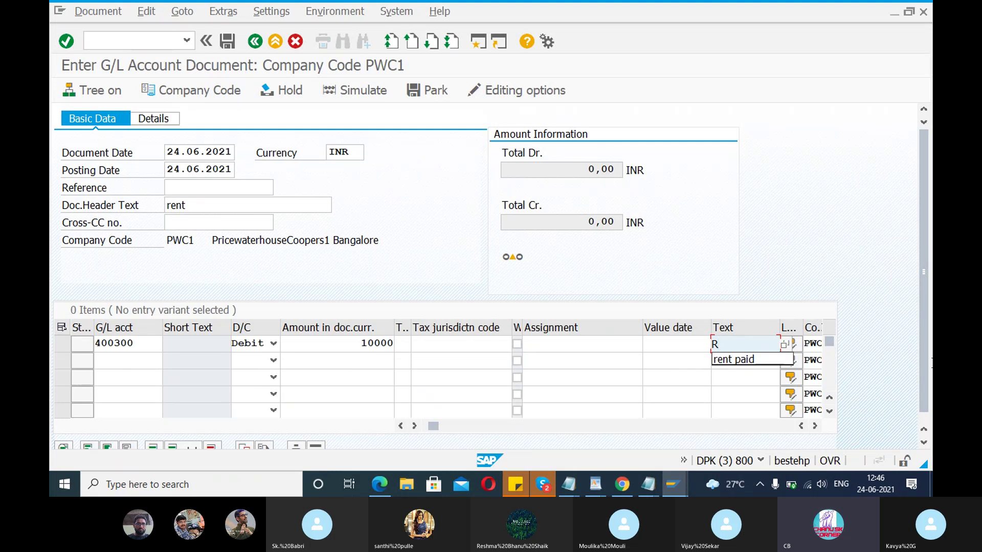
left_click(748, 359)
Examine the Assignment and Value date fields of the first line item
left_click(129, 355)
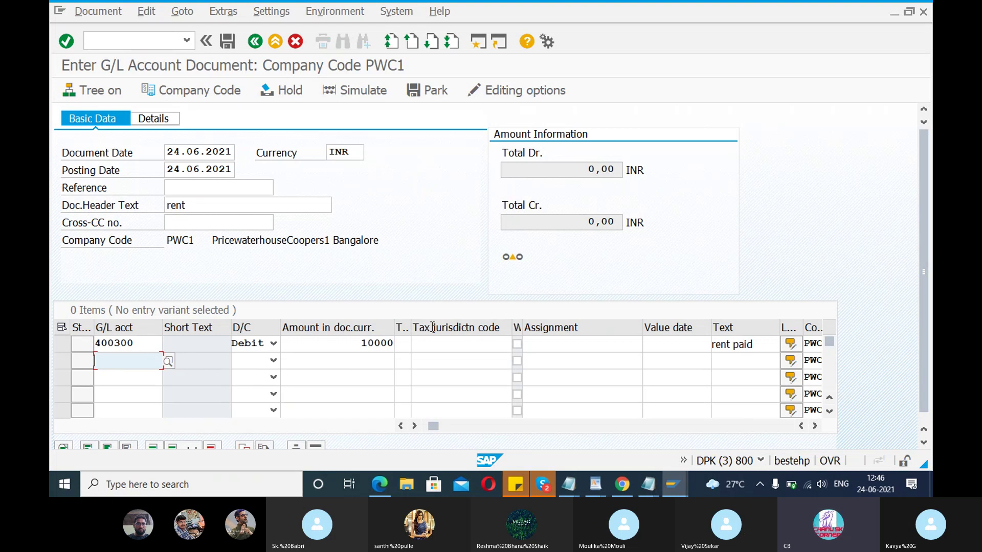
left_click(553, 345)
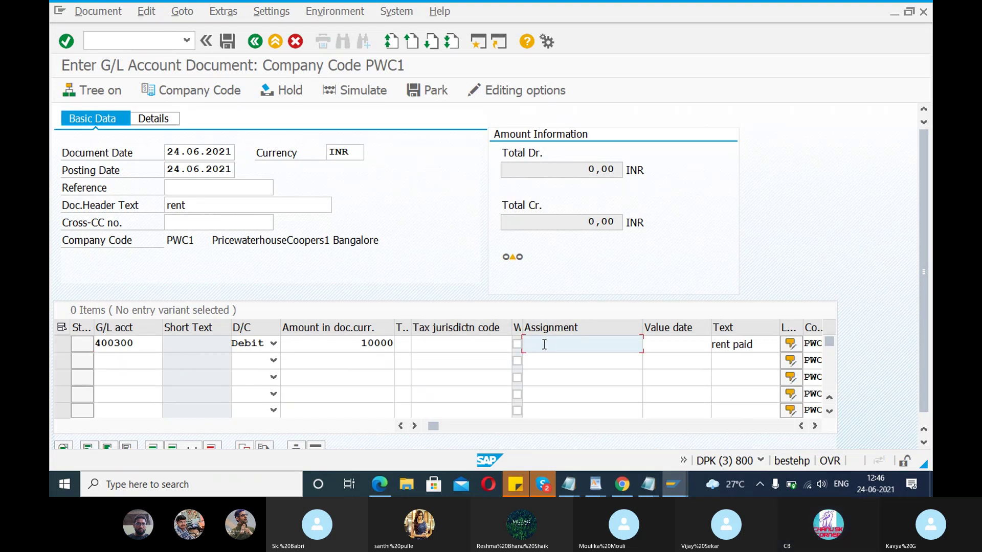
key("Tab")
key("Tab")
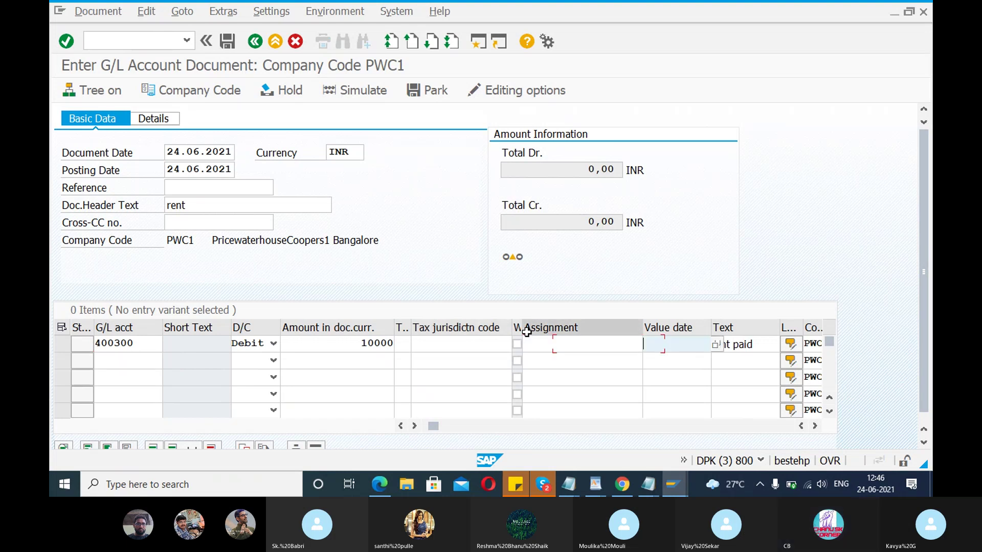
Search for cost centers in company code PWC1 from the first line item's Cost center field, then close the search
key("Tab")
key("Tab")
key("Tab")
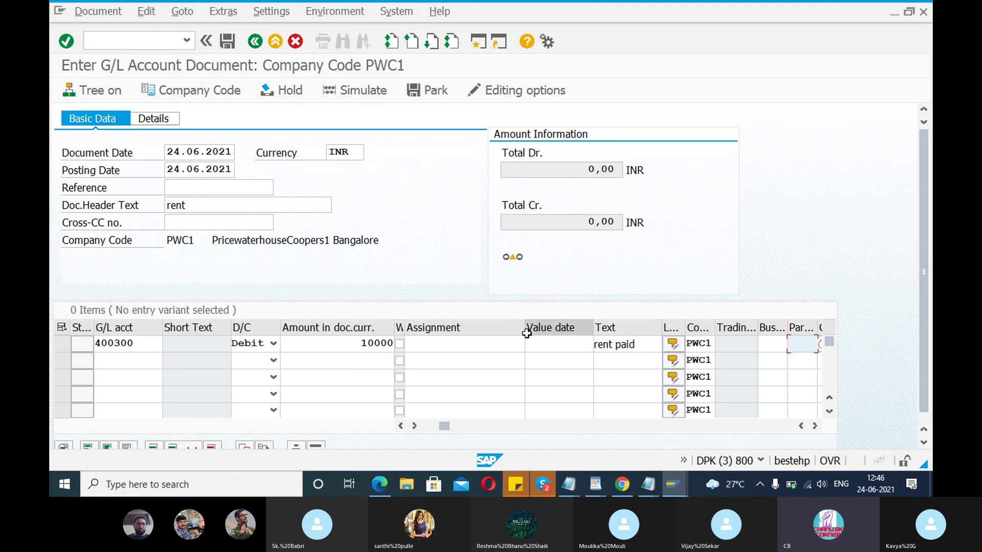
key("Tab")
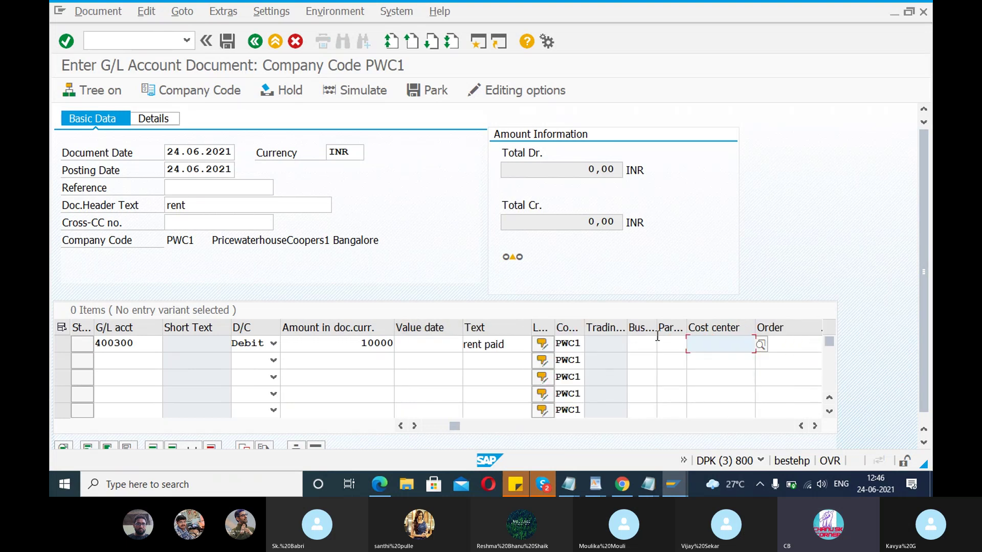
left_click(762, 345)
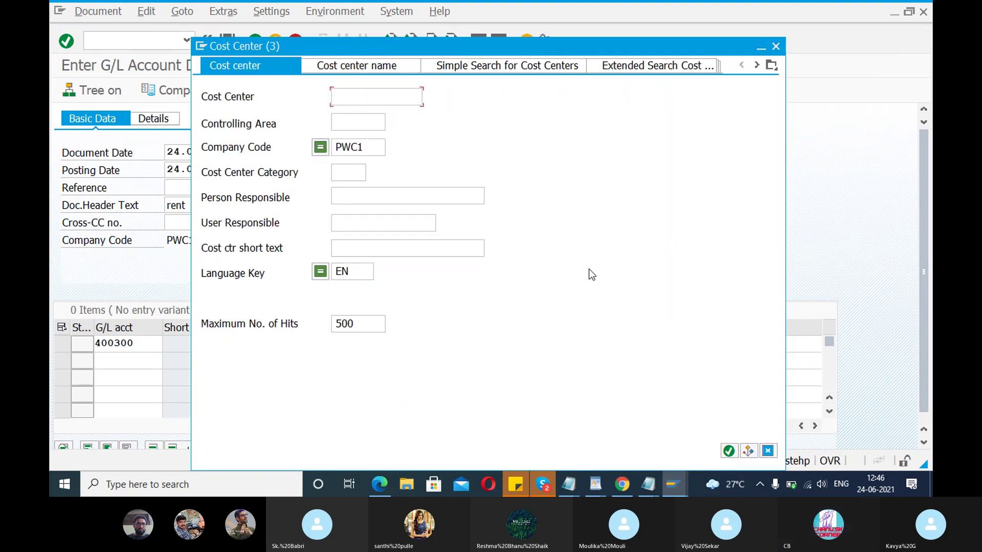
key("Return")
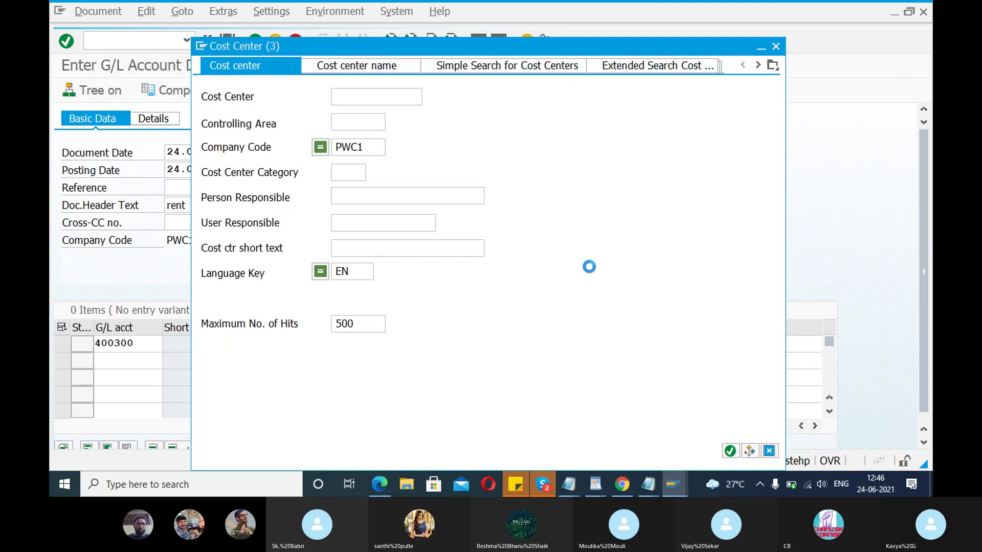
double_click(338, 150)
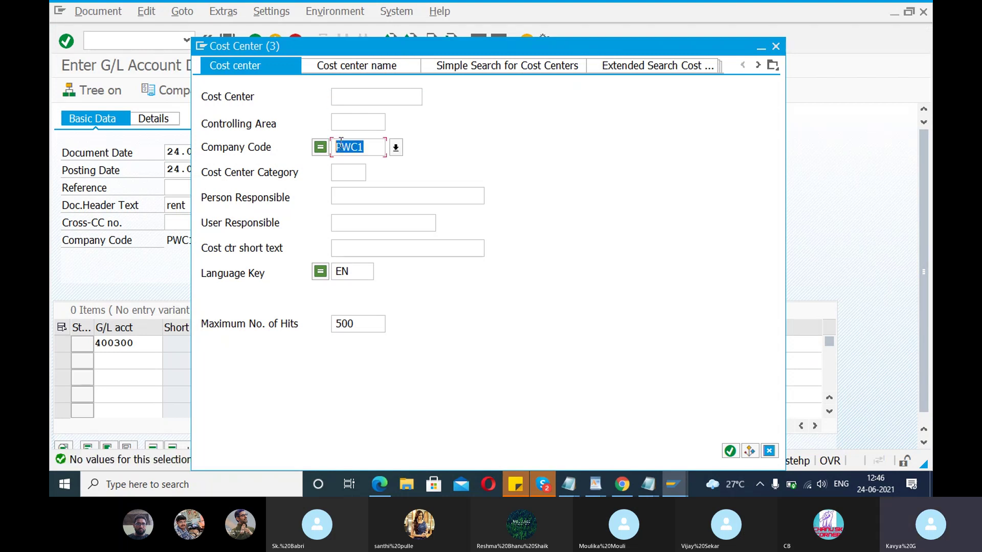
left_click(775, 46)
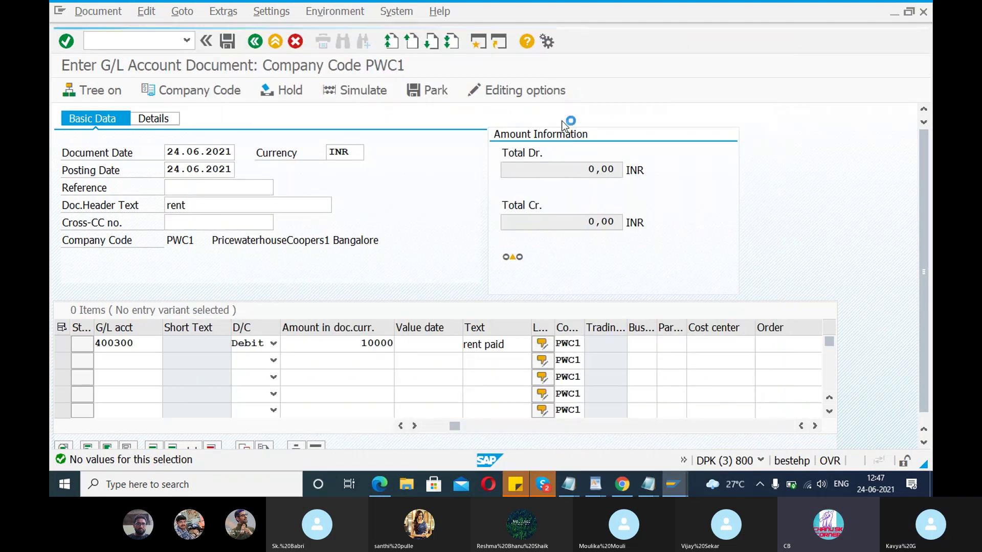
Enter the second line item as a credit to G/L account 200100 with amount "*" and text "+"
left_click(131, 360)
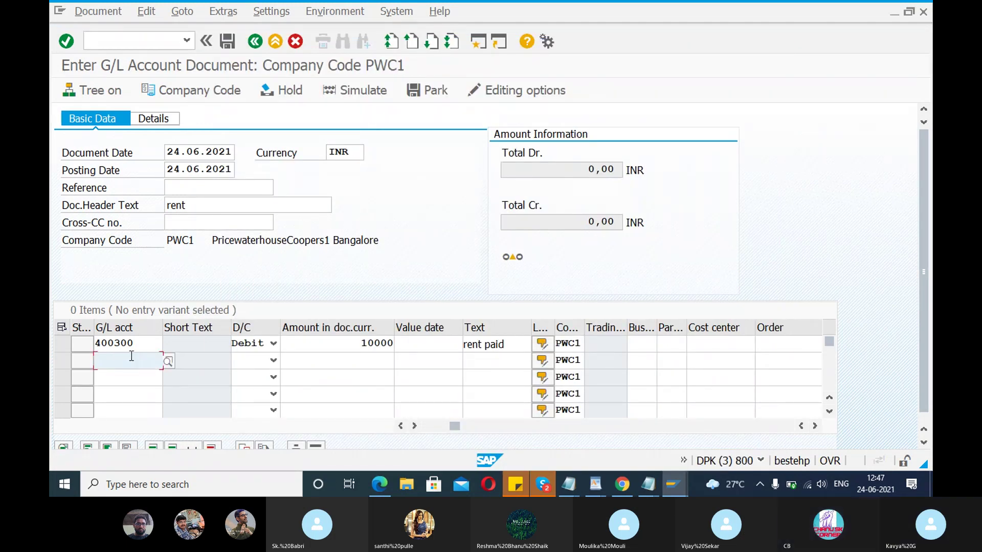
type("2")
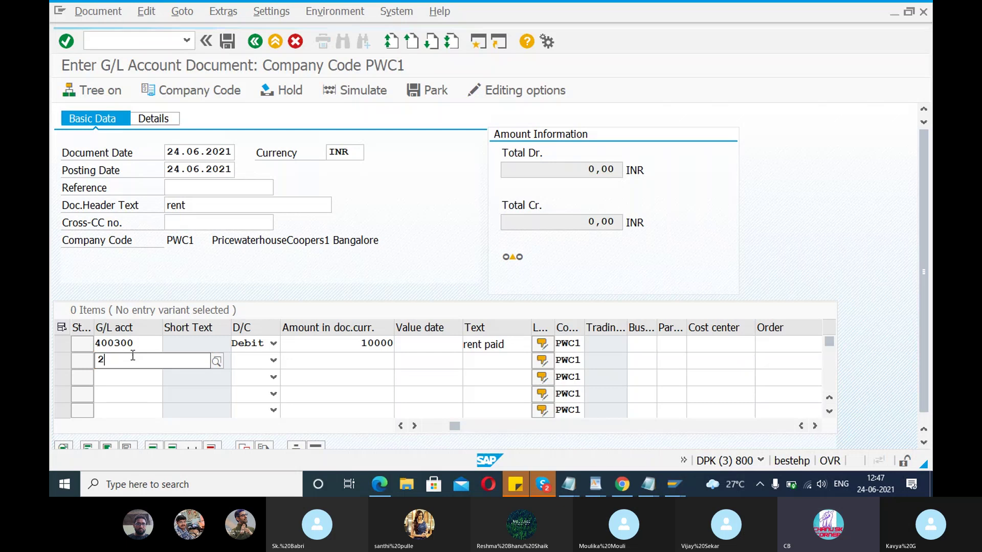
left_click(140, 243)
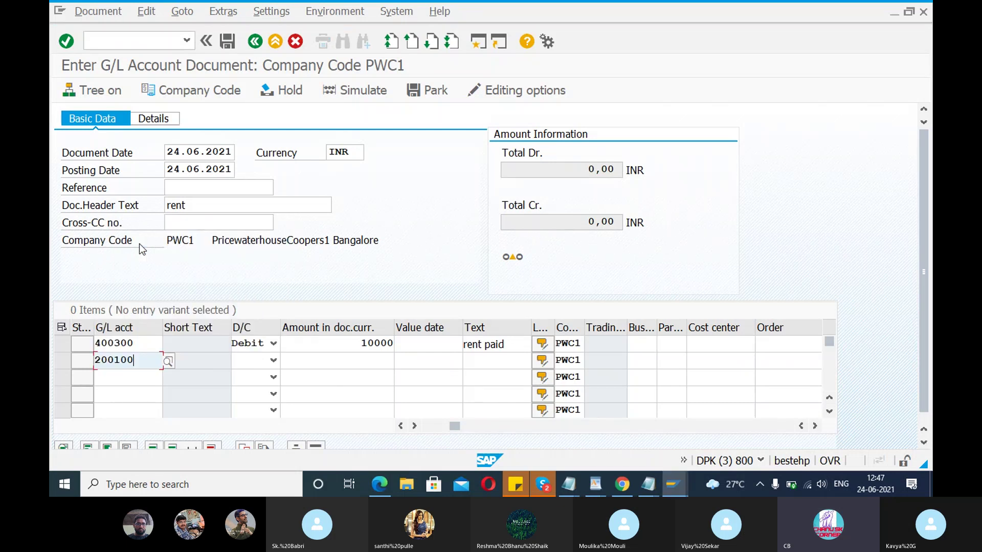
left_click(247, 359)
left_click(247, 380)
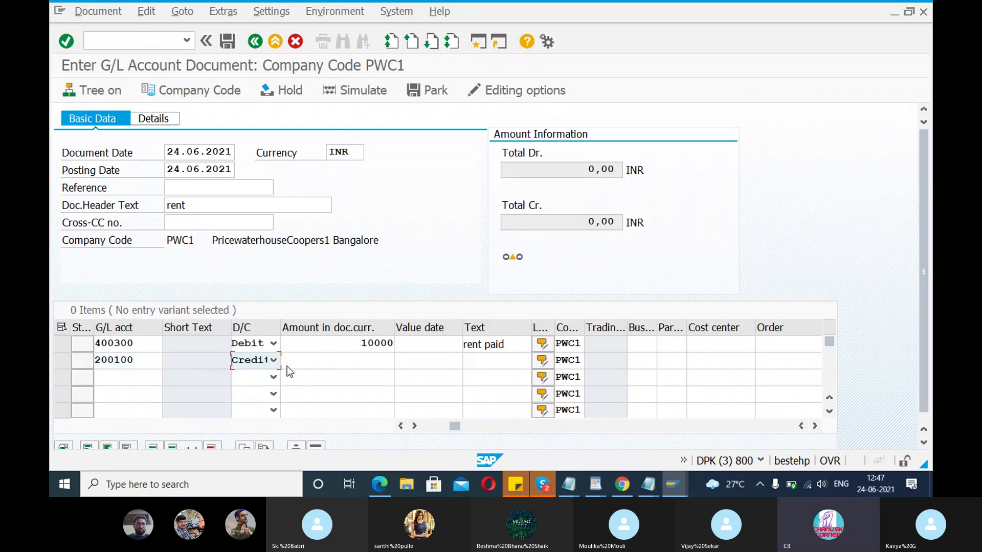
left_click(328, 362)
type("*")
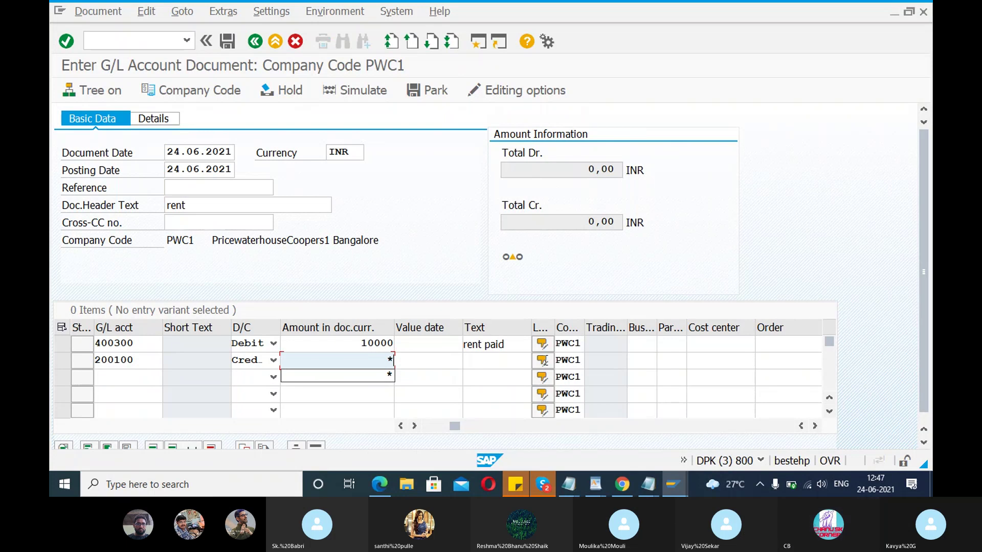
left_click(502, 362)
type("+")
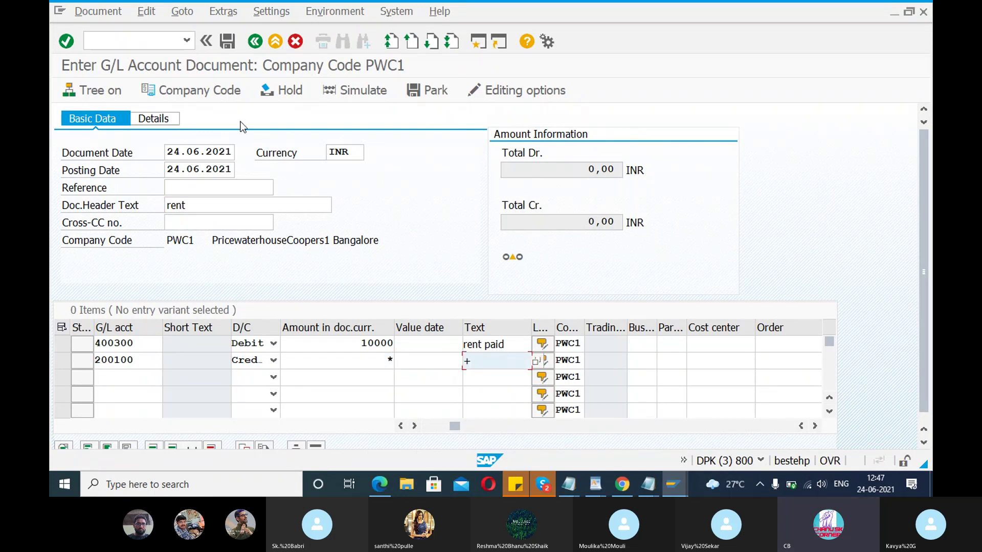
Simulate the rent document and post it
left_click(361, 91)
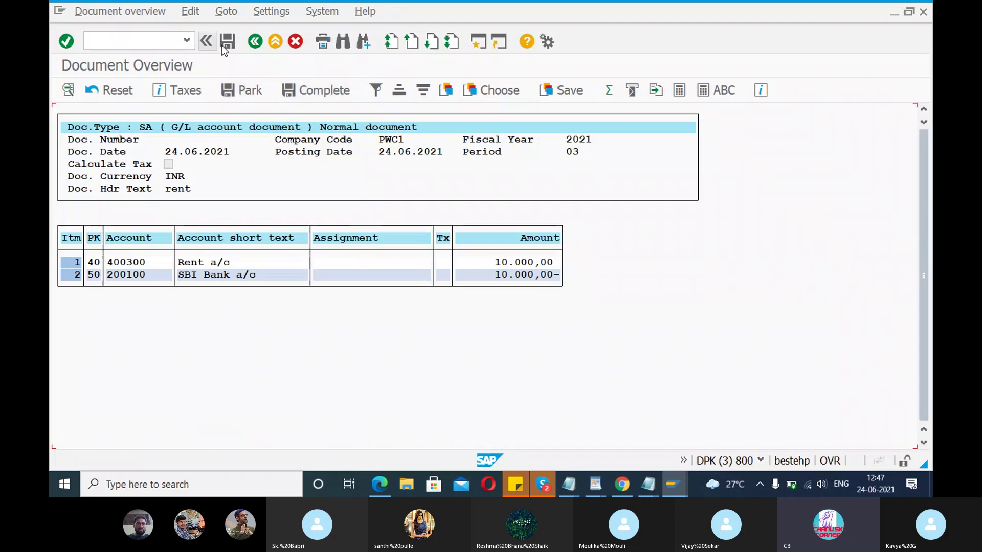
left_click(226, 42)
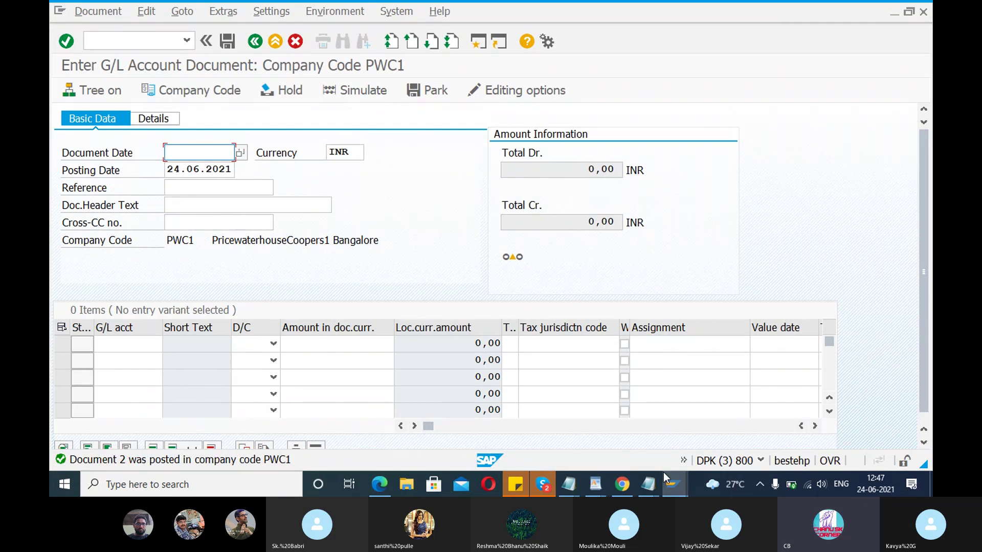
Switch to the G/L Account Line Item Display session, run it for account 400300 in PWC1, and examine the Assignment and amount columns
mouse_move(679, 486)
left_click(624, 420)
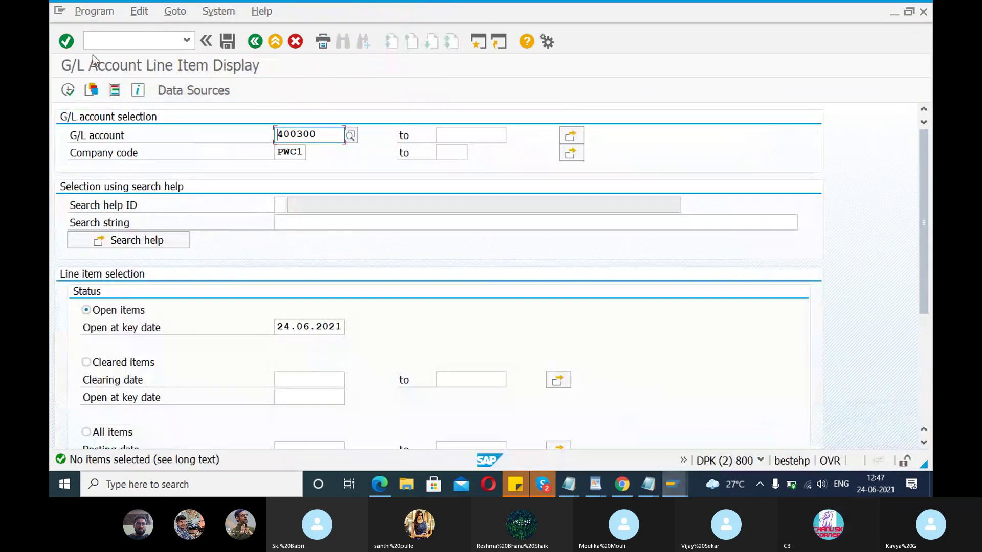
left_click(66, 91)
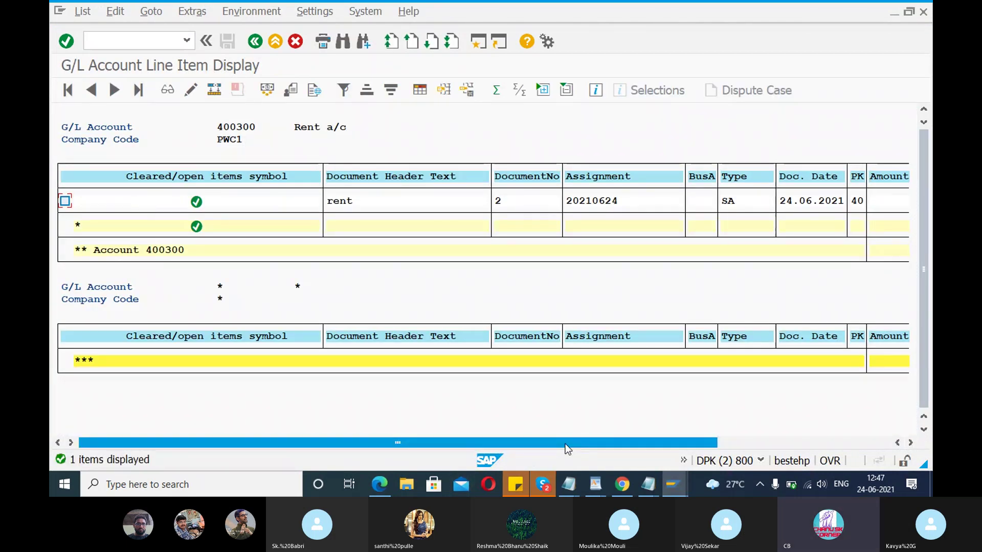
left_click_drag(567, 443, 705, 443)
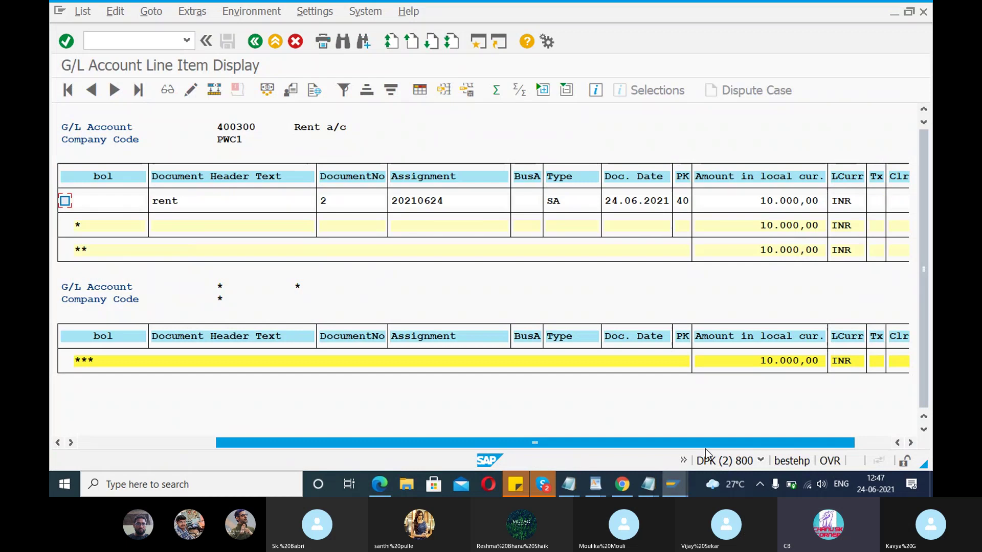
left_click_drag(705, 449, 569, 446)
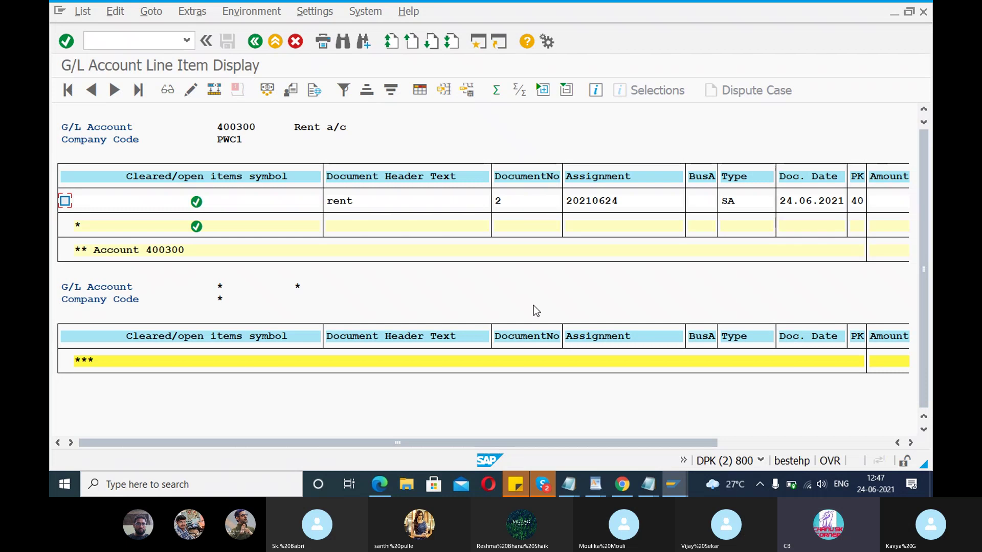
Switch to the Change G/L Account Centrally session, turn off Line item display for account 400300, and save the account
left_click(670, 483)
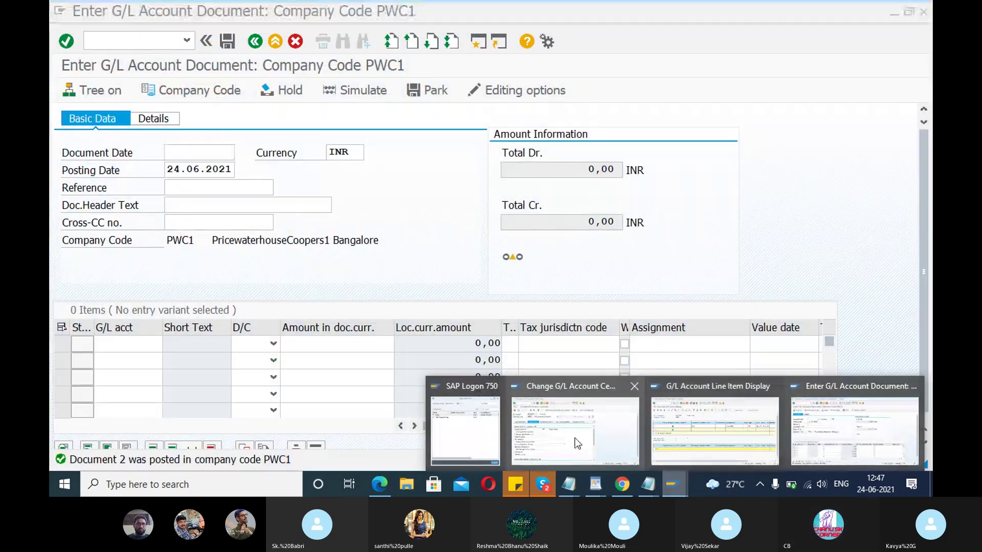
left_click(573, 437)
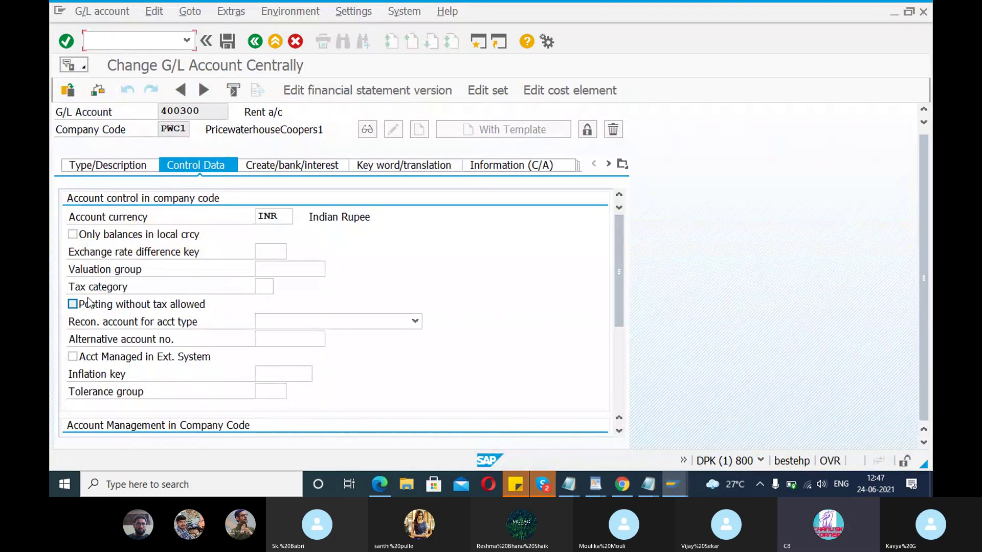
scroll(91, 304, "up", 1)
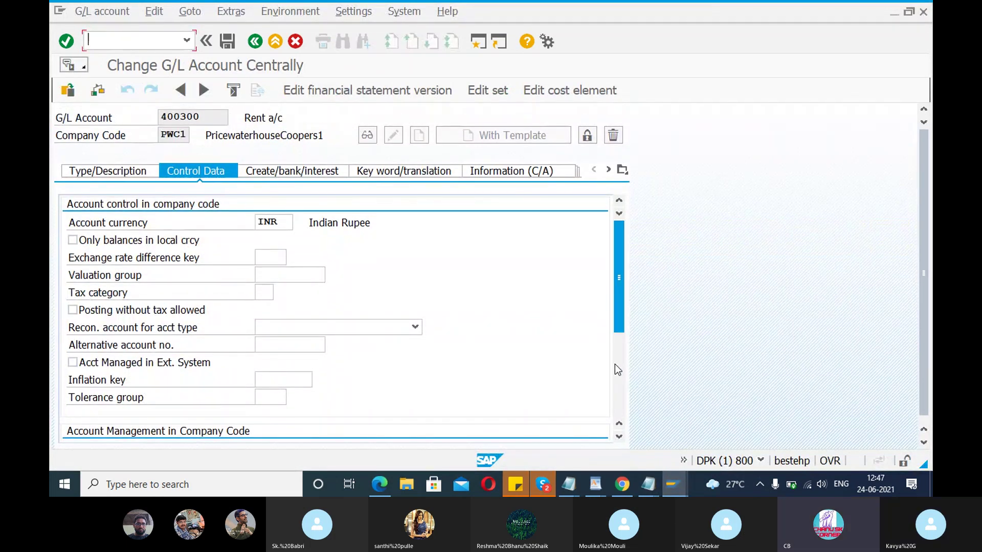
scroll(615, 364, "down", 3)
left_click(72, 293)
left_click(72, 293)
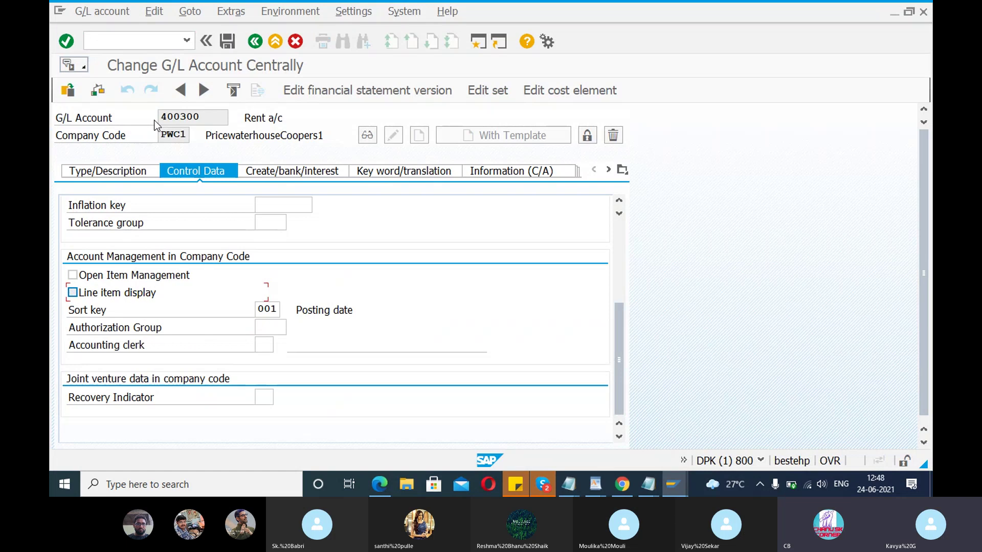
left_click(228, 42)
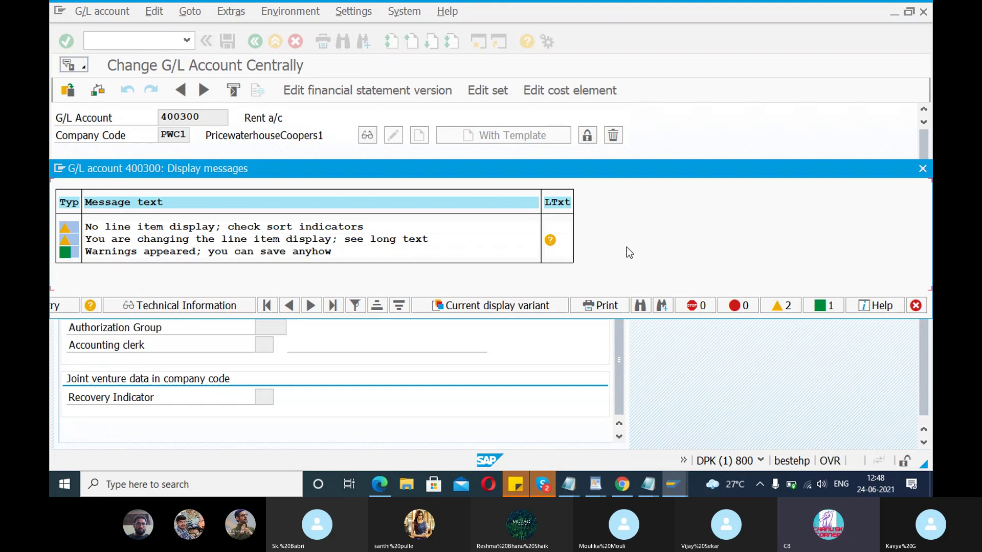
left_click(923, 170)
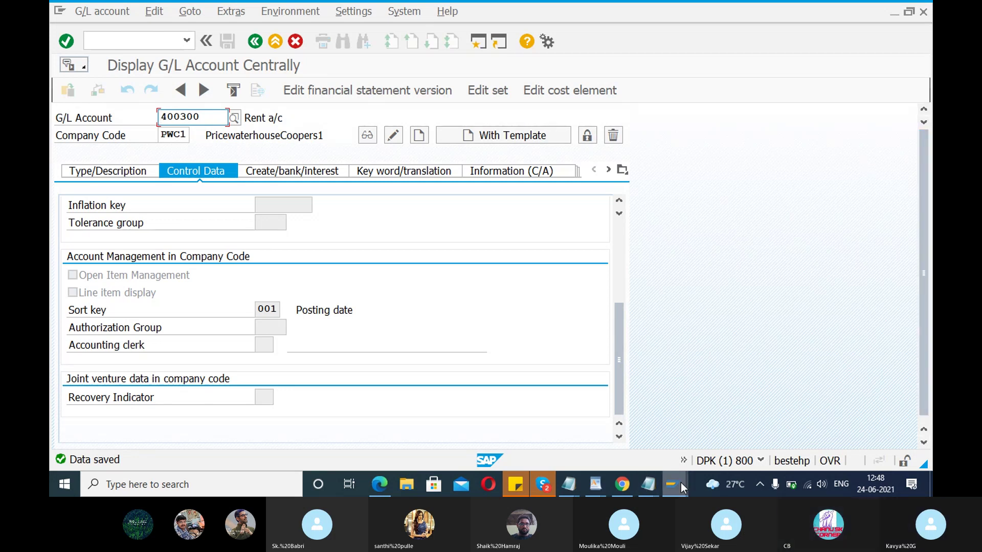
Open General Table Display (SE16N) in a new session and clear the maximum number of hits
left_click(497, 44)
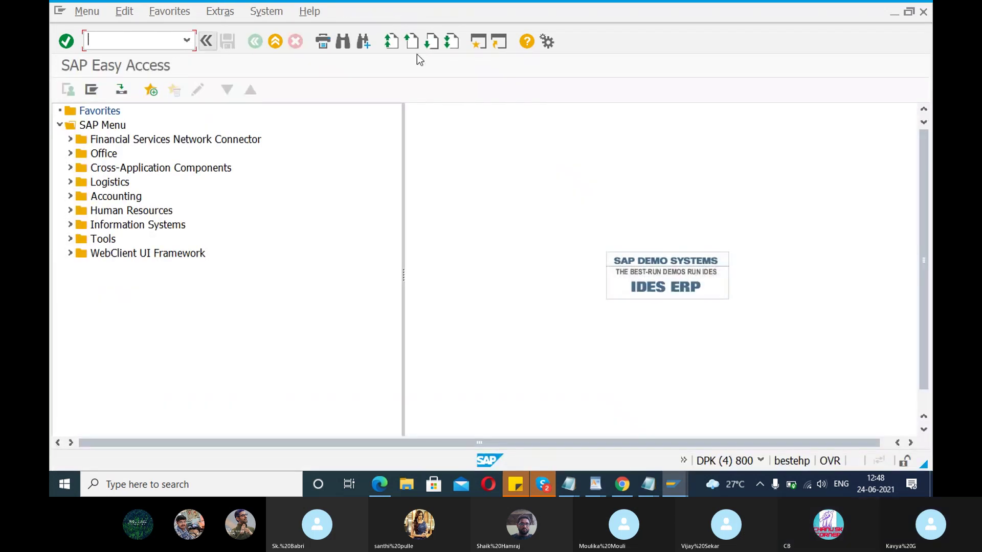
type("se16n")
key("Return")
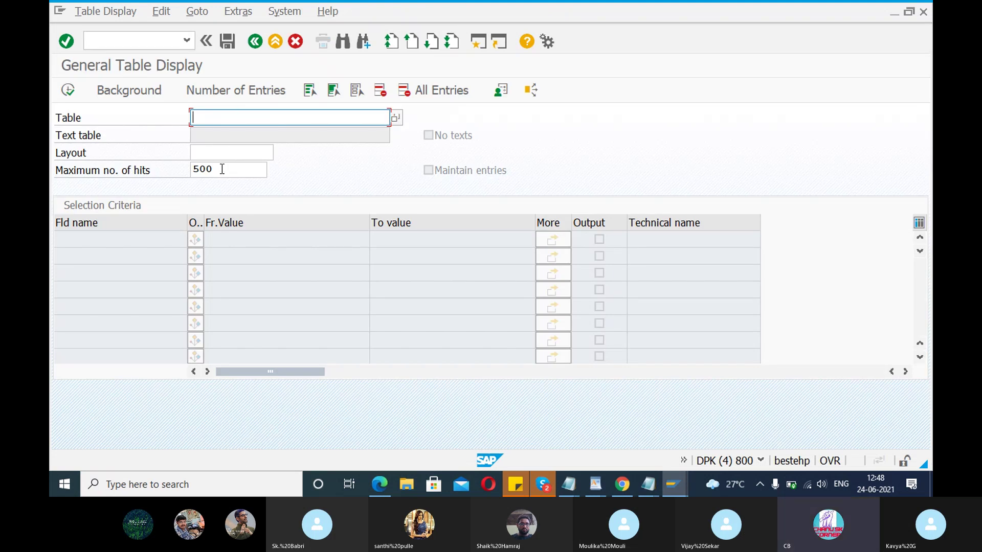
left_click(156, 173)
key("BackSpace")
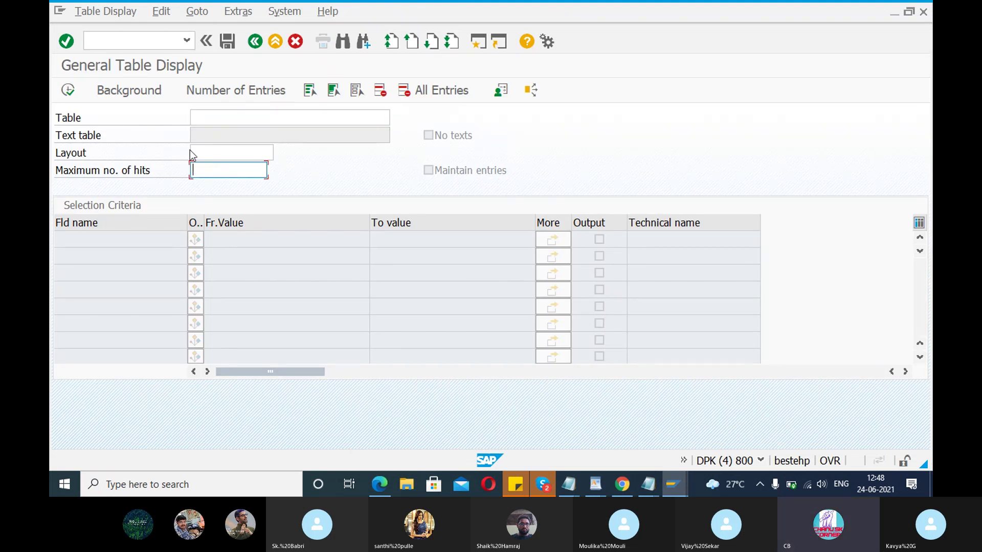
Load the selection fields of table BSEG
left_click(226, 117)
type("bsec")
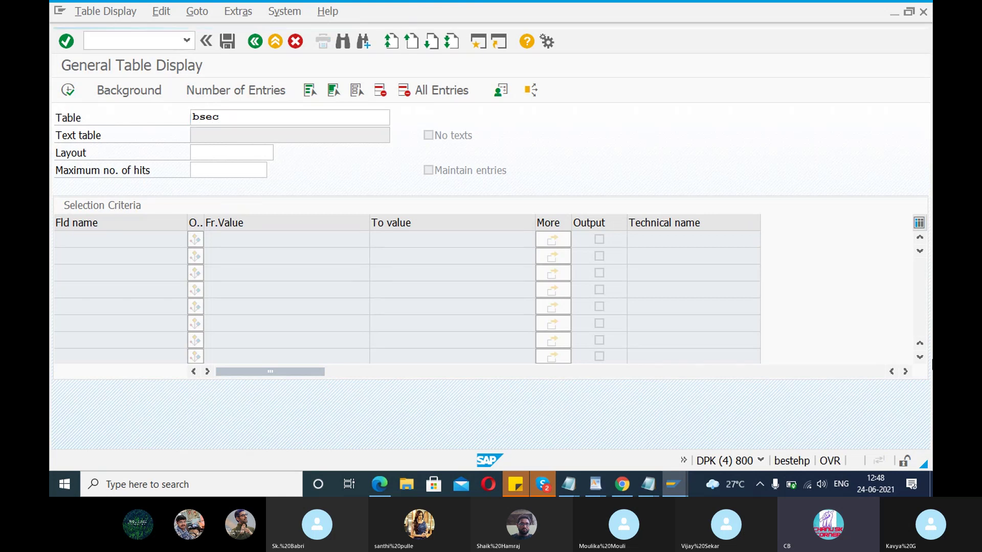
key("Return")
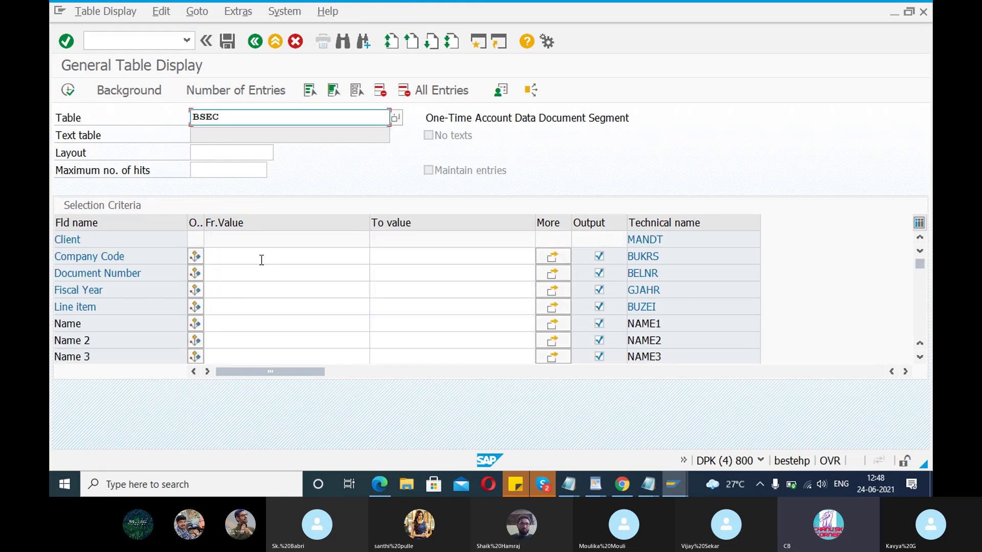
key("BackSpace")
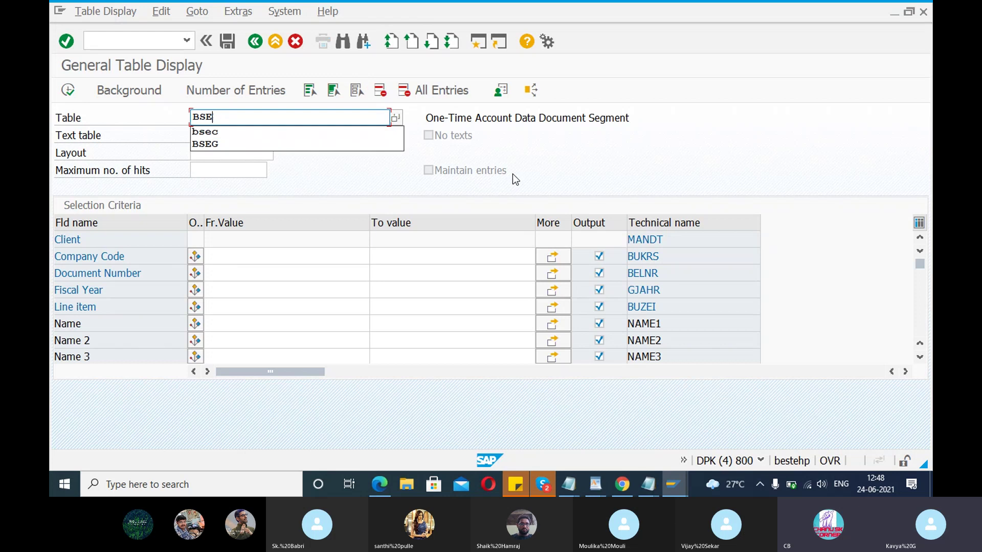
type("G")
key("Return")
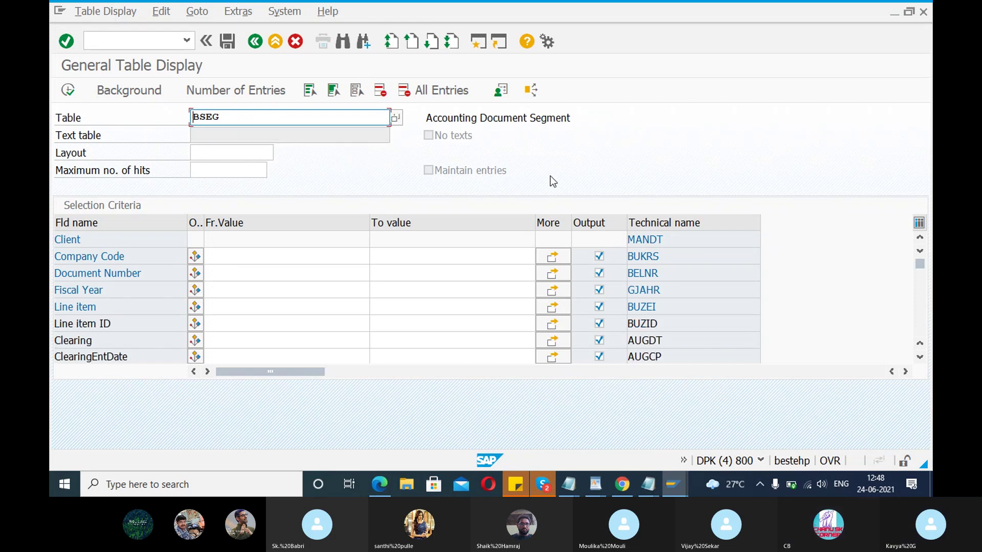
Filter table BSEG by company code PWC1 and look through its entries
left_click(225, 256)
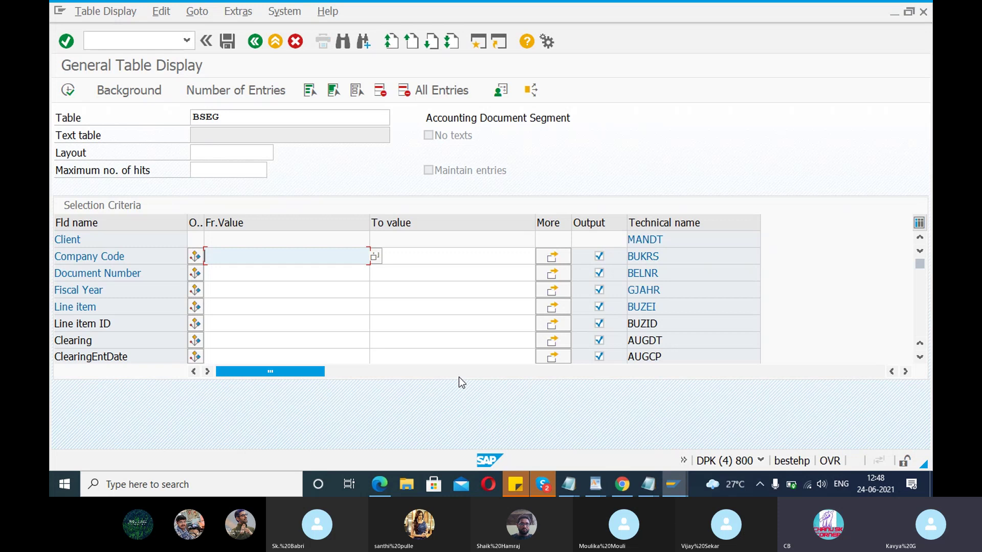
type("PWC1")
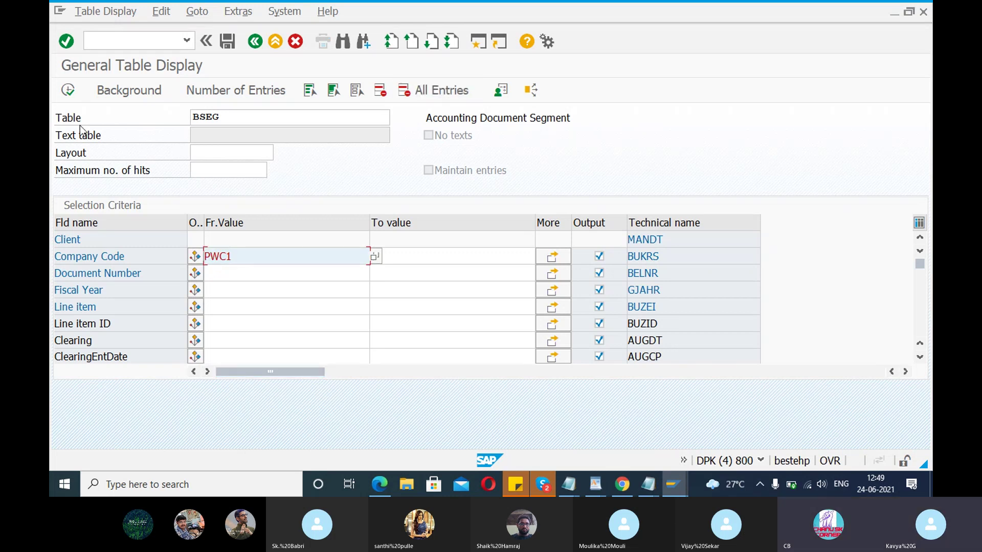
left_click(72, 91)
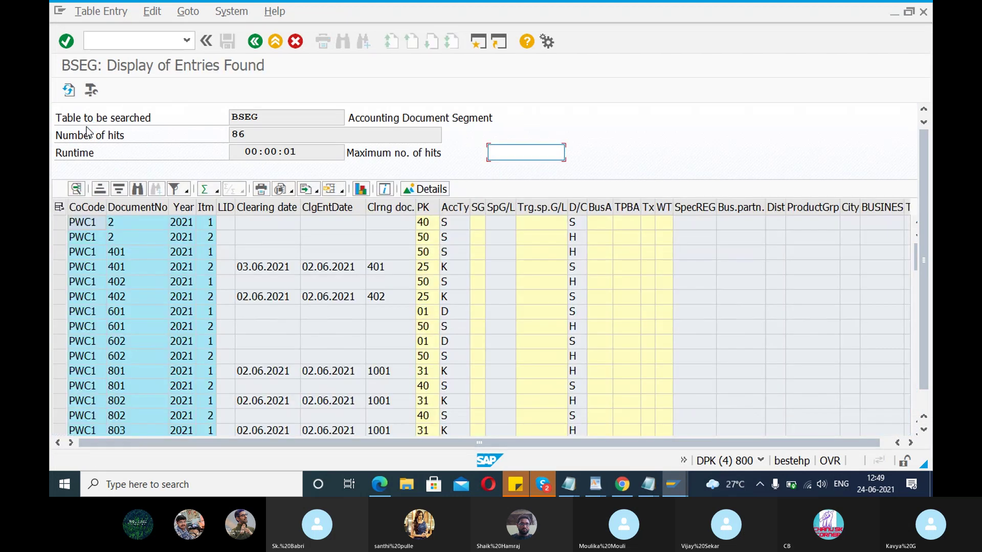
scroll(185, 283, "down", 6)
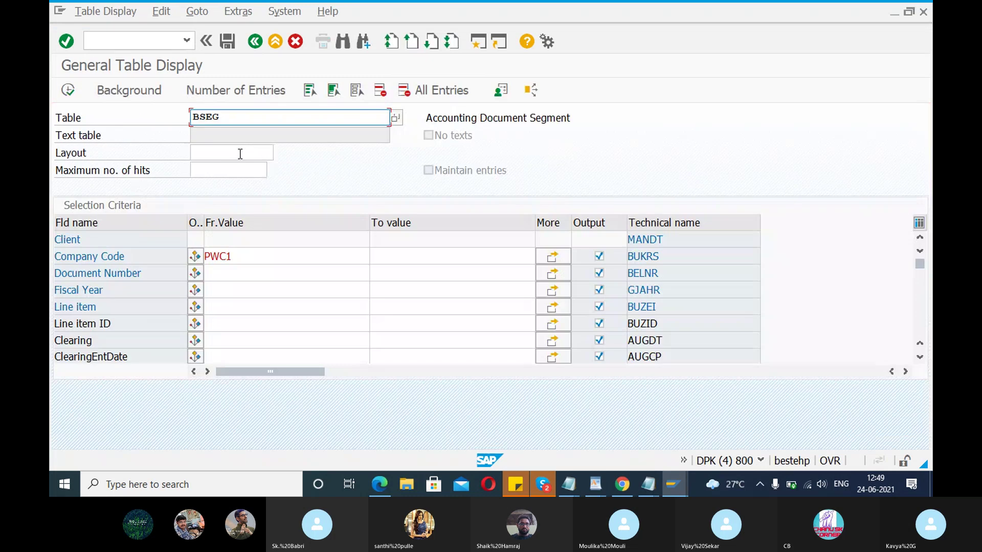
Narrow the table BSEG selection to document number 2 in fiscal year 2021 and display the matching entries
left_click(229, 271)
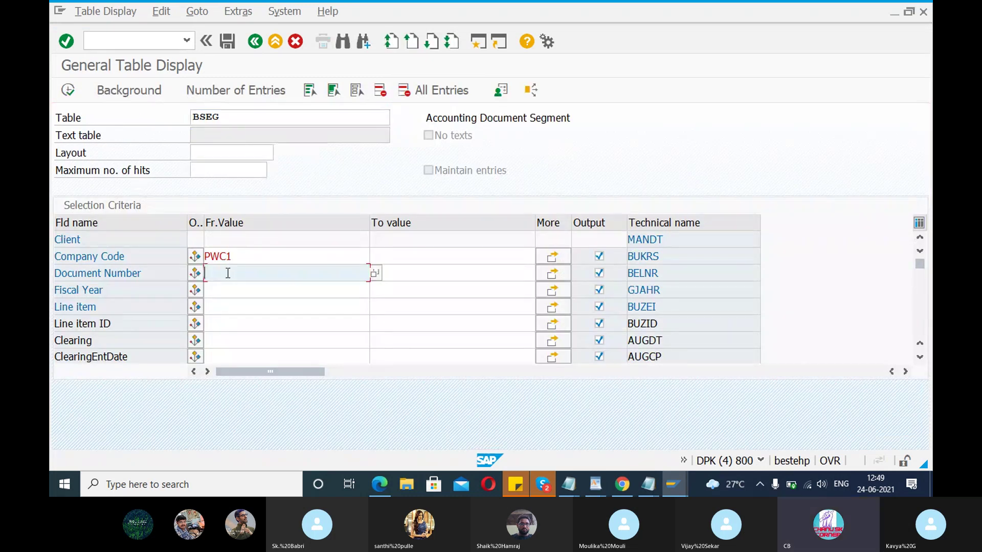
type("2")
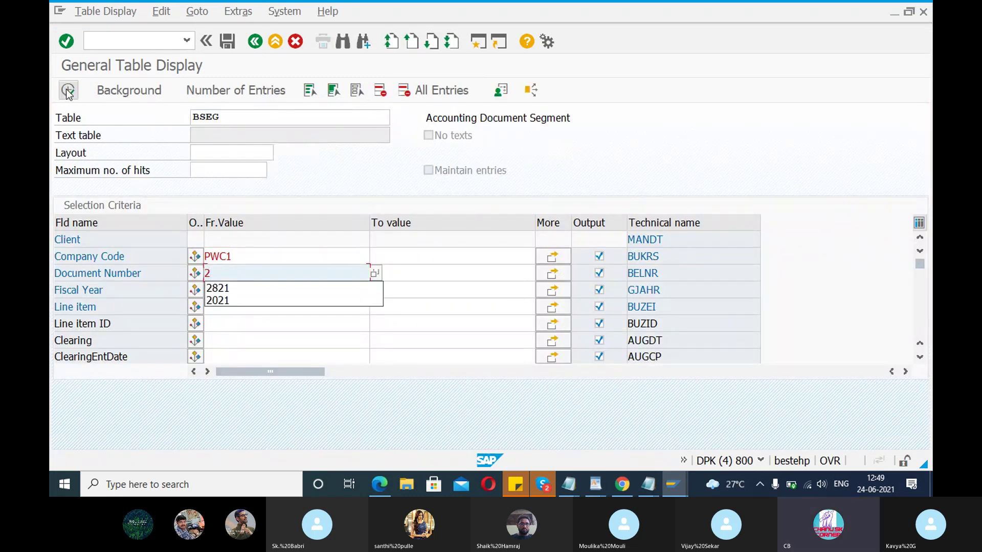
left_click(417, 288)
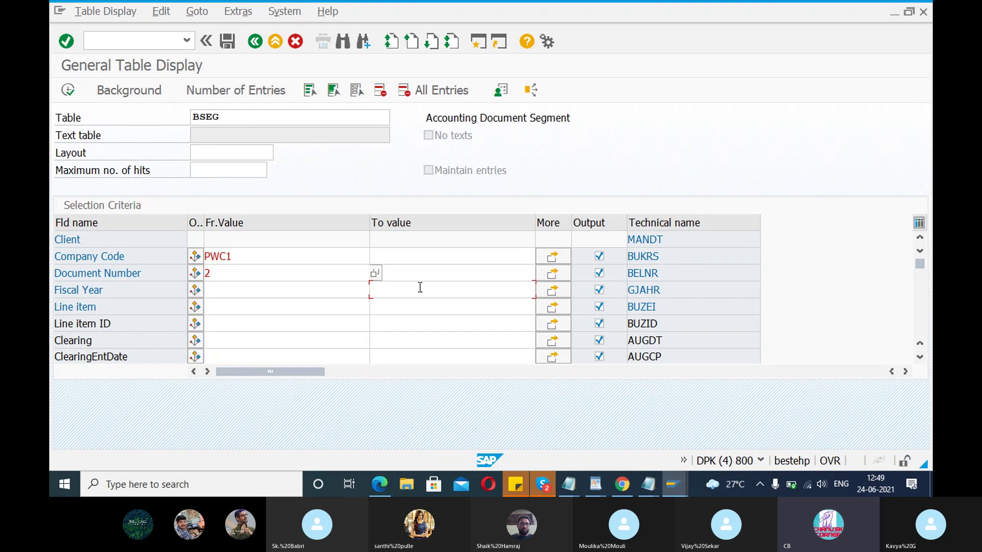
left_click(324, 290)
type("2021")
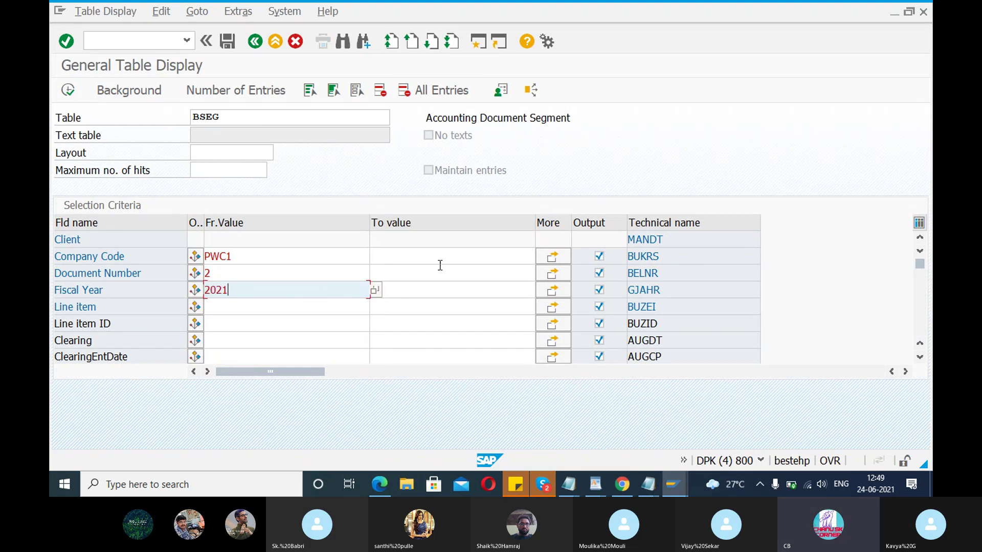
left_click(68, 90)
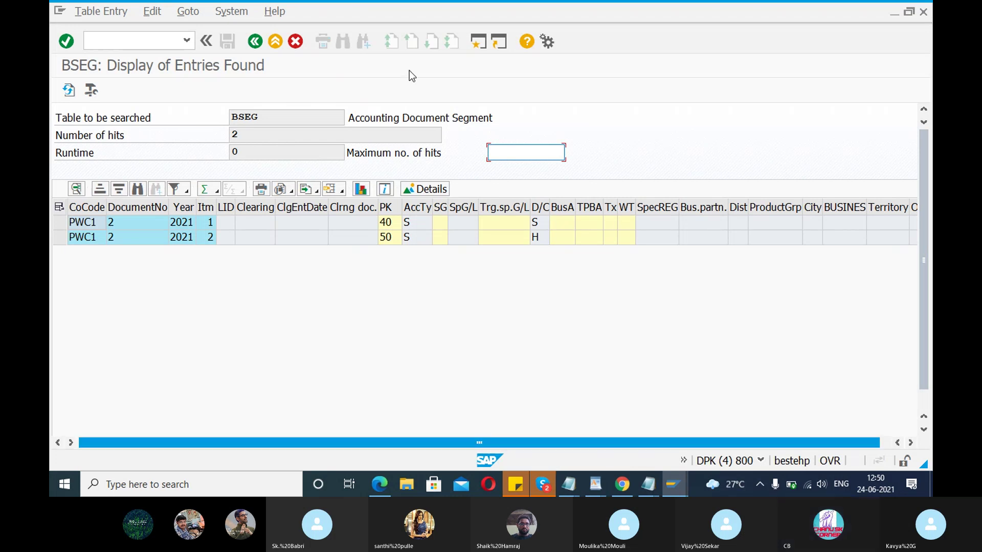
Review the open sessions for account 400300: its line item display, the document entry screen and its account management settings
left_click(673, 484)
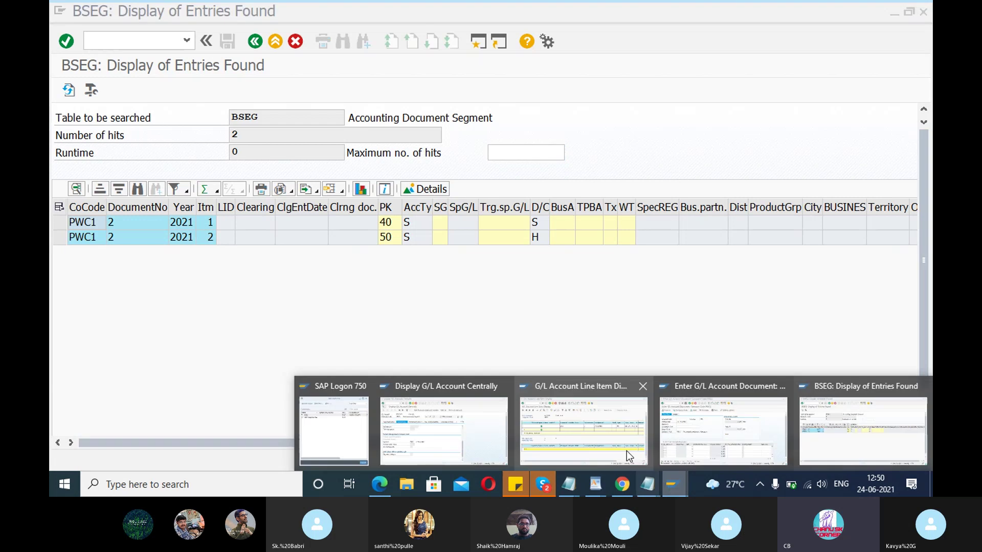
left_click(418, 435)
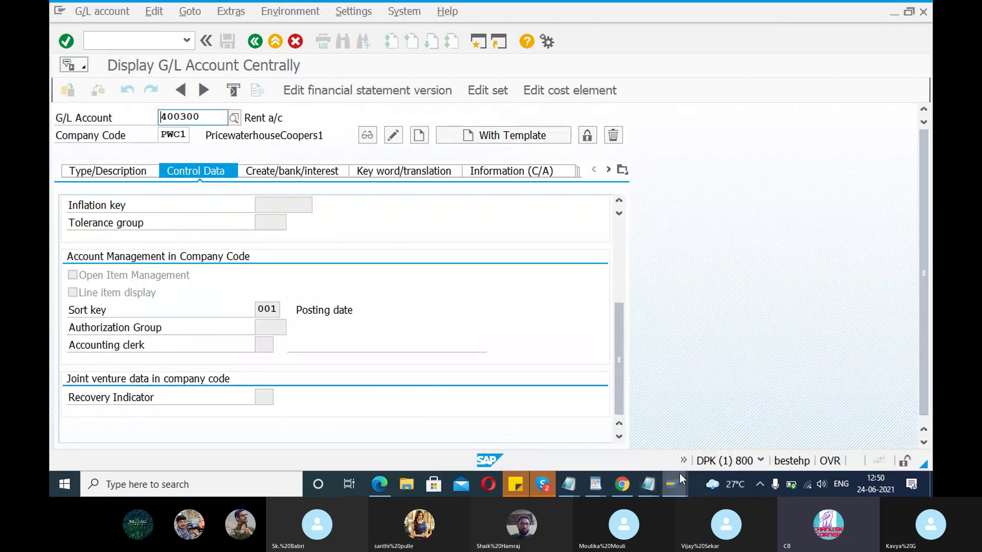
mouse_move(680, 473)
left_click(600, 433)
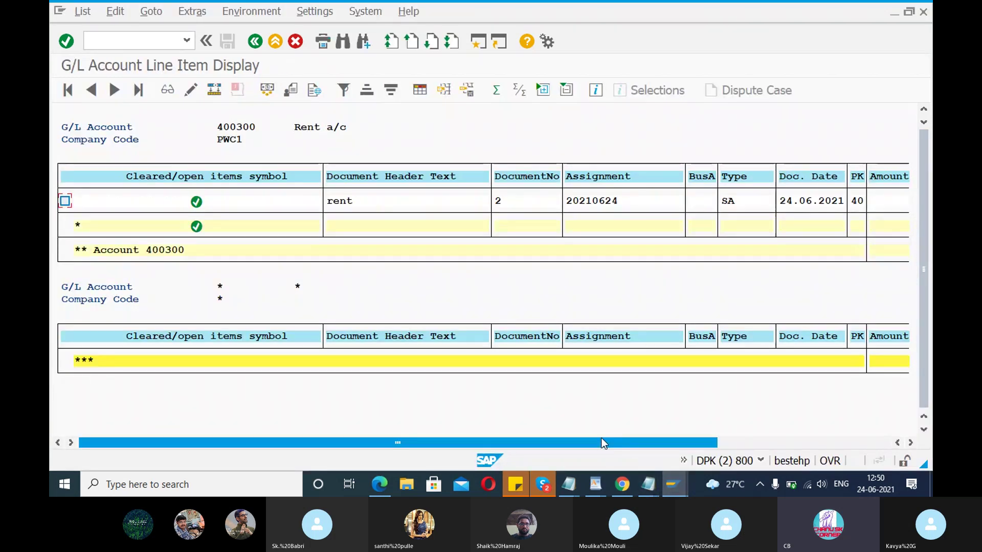
mouse_move(671, 481)
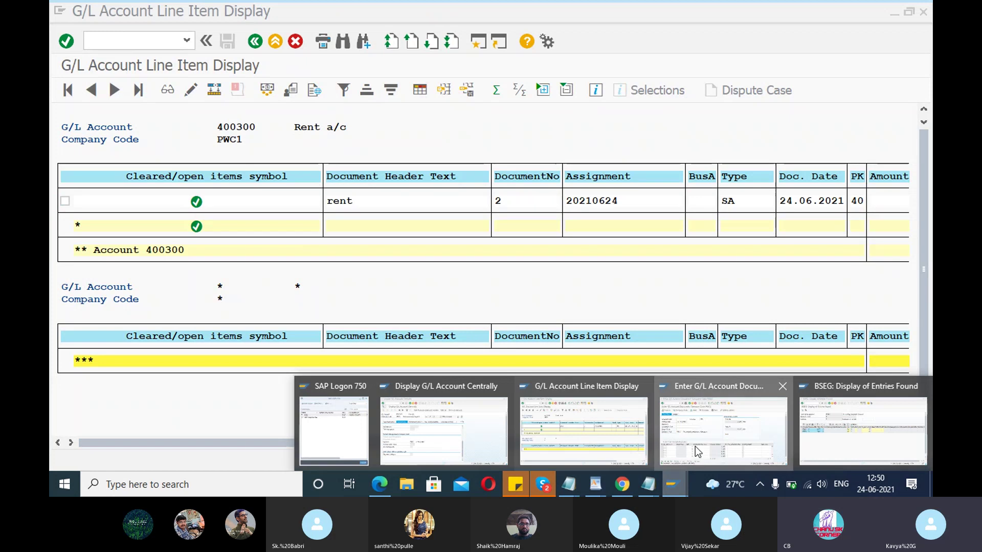
left_click(694, 444)
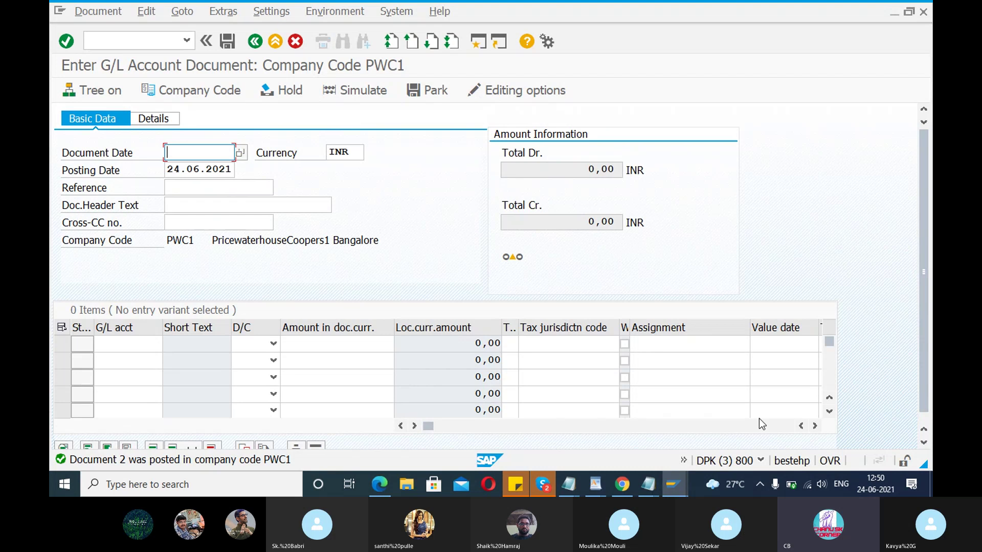
mouse_move(685, 484)
left_click(428, 419)
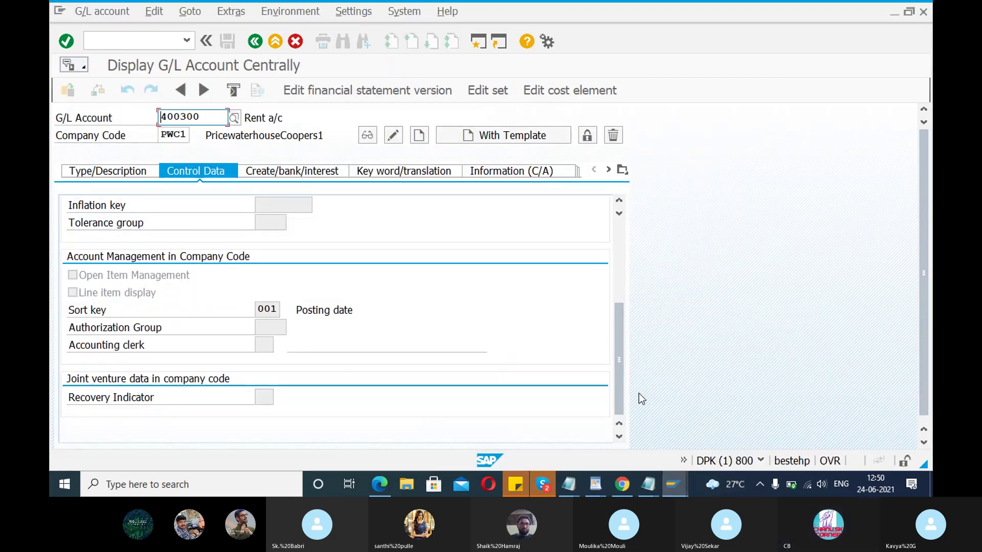
left_click_drag(619, 382, 618, 352)
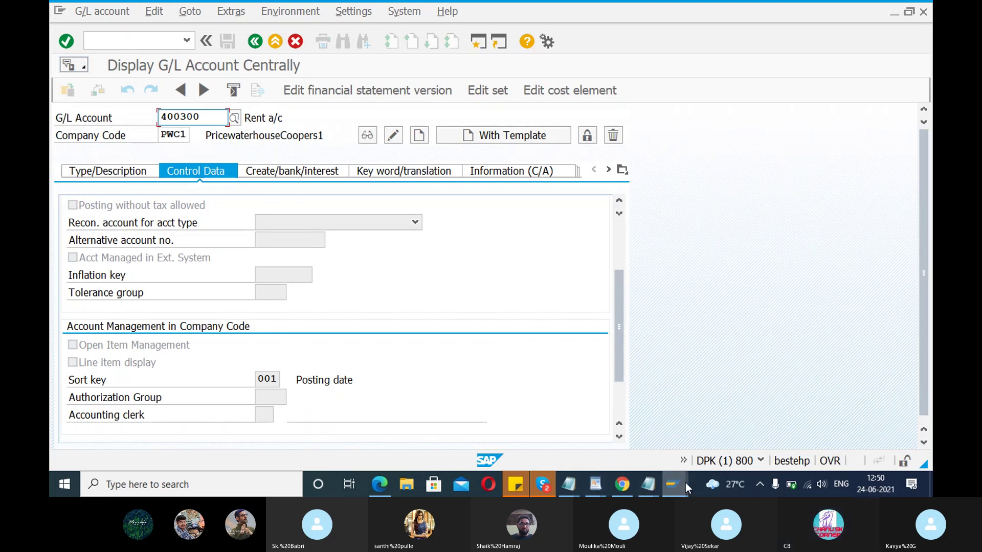
Switch to the Enter G/L Account Document session and set the document date to 24.06.2021
mouse_move(685, 483)
left_click(686, 445)
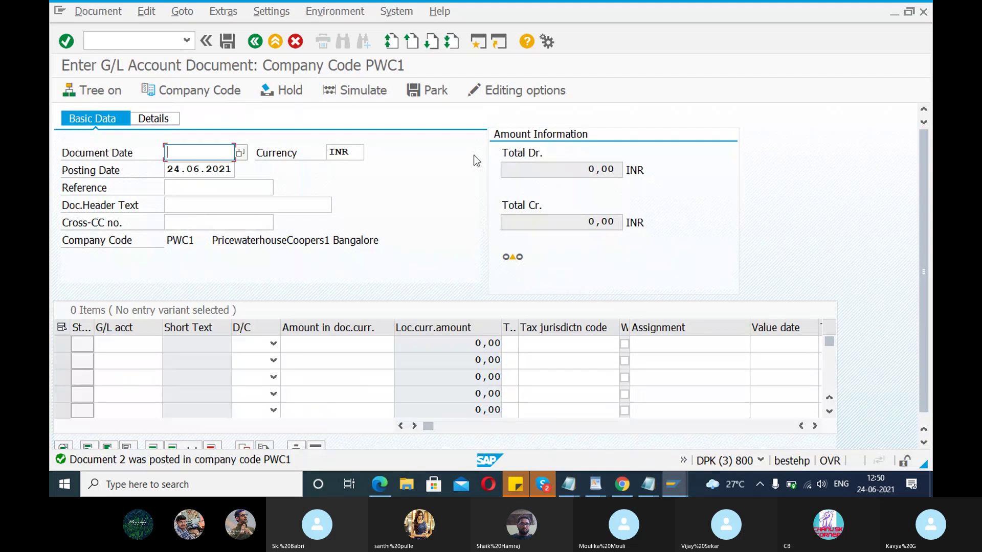
type("24.06")
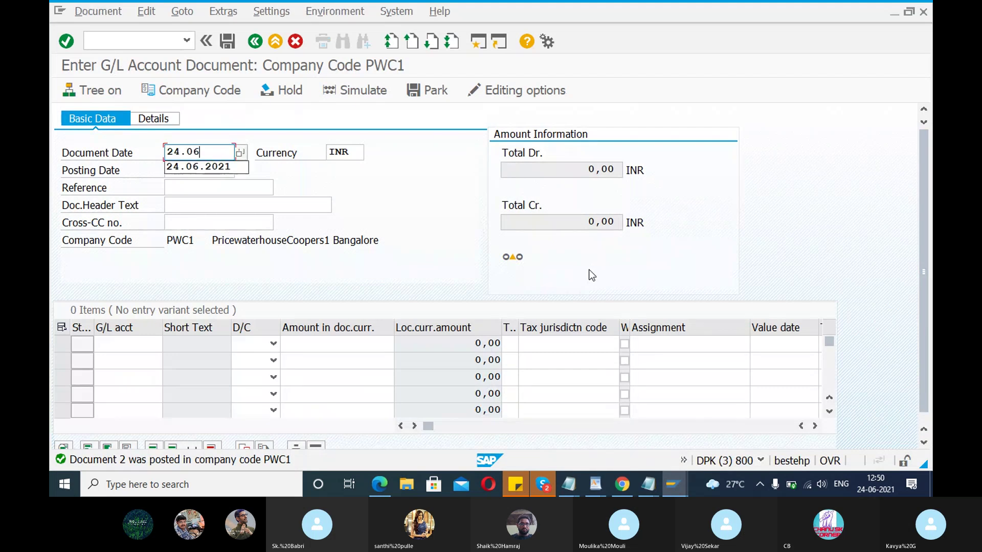
type(".20")
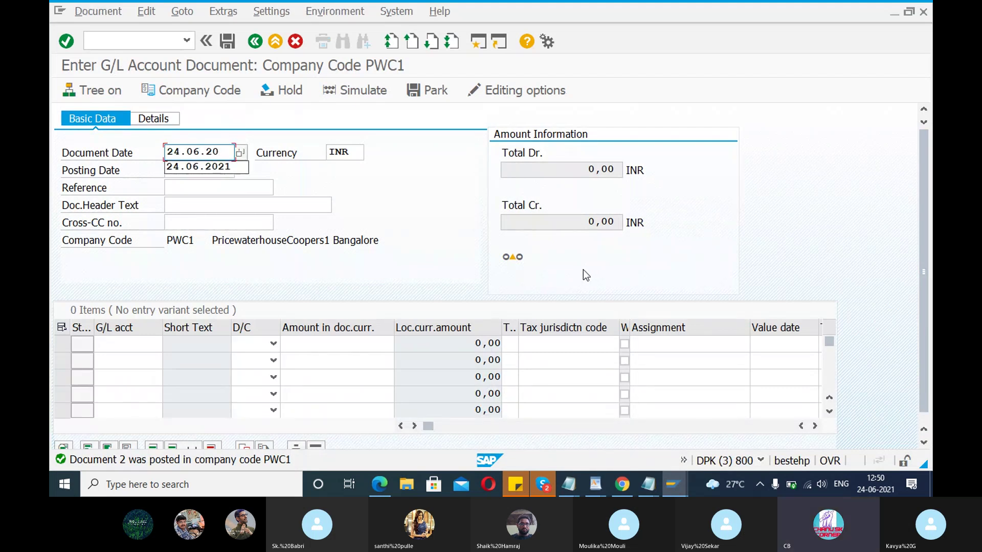
type("21")
Enter G/L account 400300 (Rent a/c) in the first line item
left_click(121, 344)
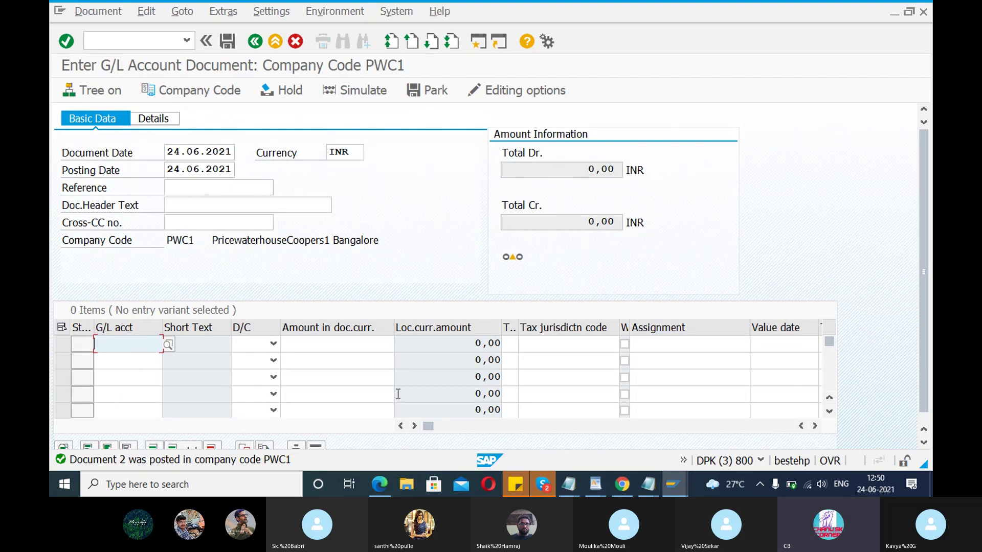
type("400")
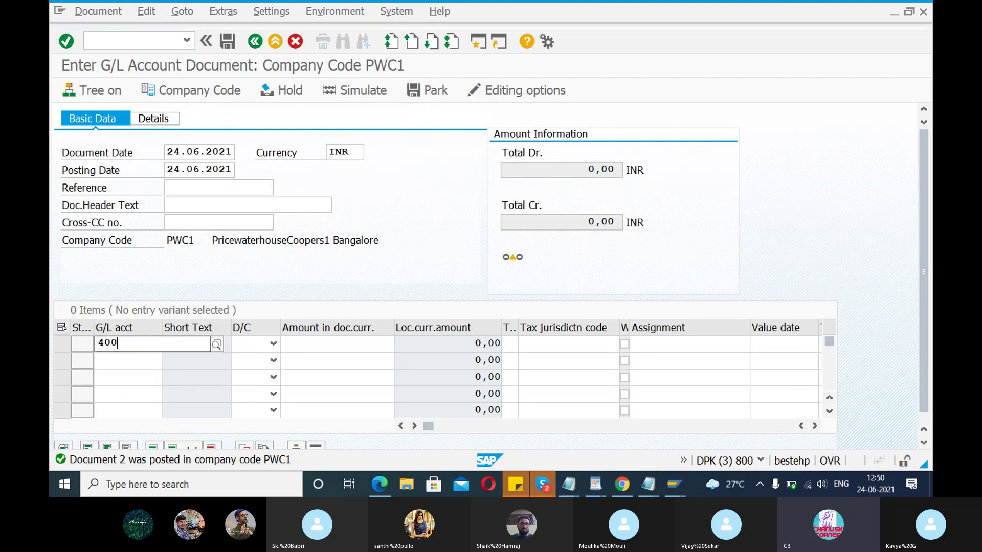
type("30")
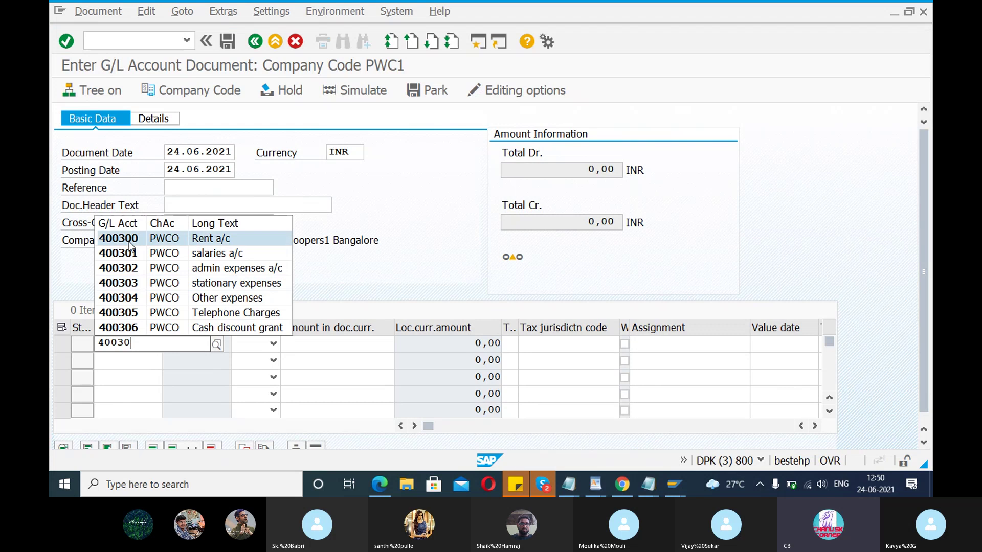
left_click(129, 240)
Set the document's reference to "Rent" and its header text to "rent"
left_click(191, 188)
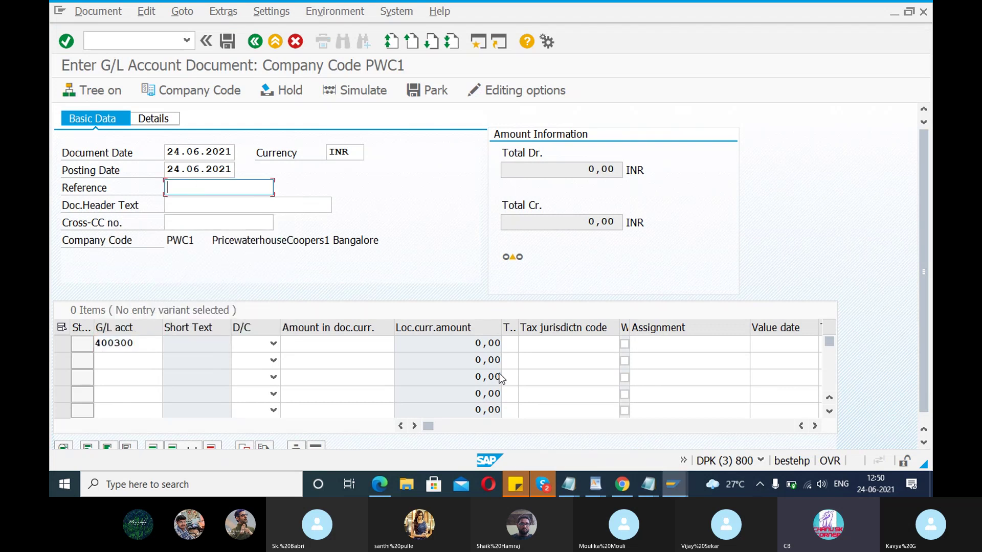
type("Rent")
left_click(216, 208)
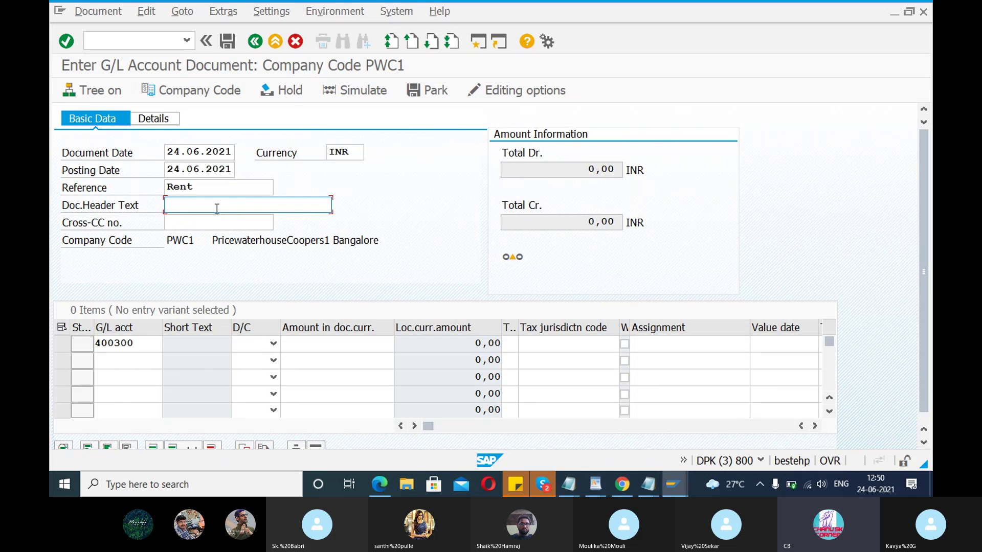
type("r")
left_click(202, 220)
Make the 400300 line item a debit with an amount of 20000
left_click(141, 343)
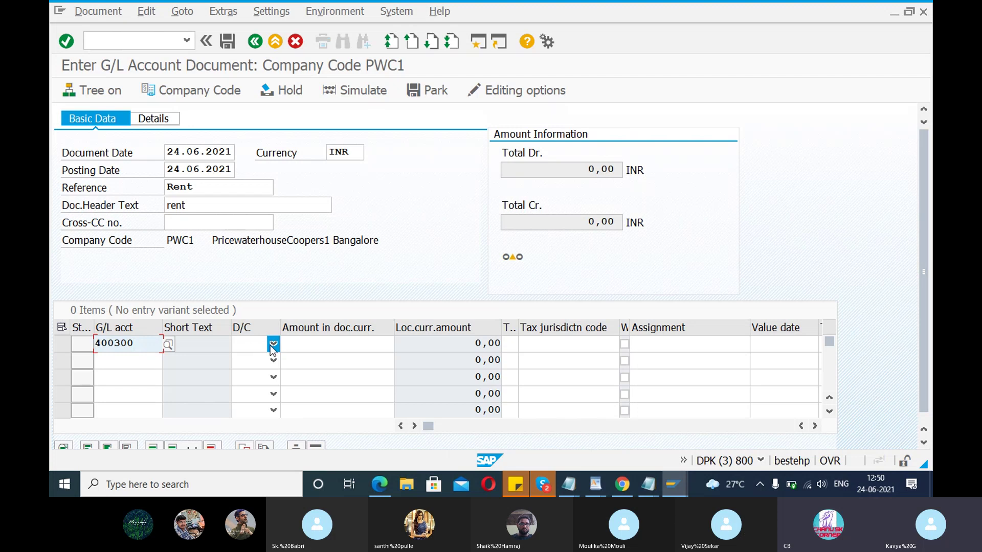
left_click(248, 345)
left_click(250, 356)
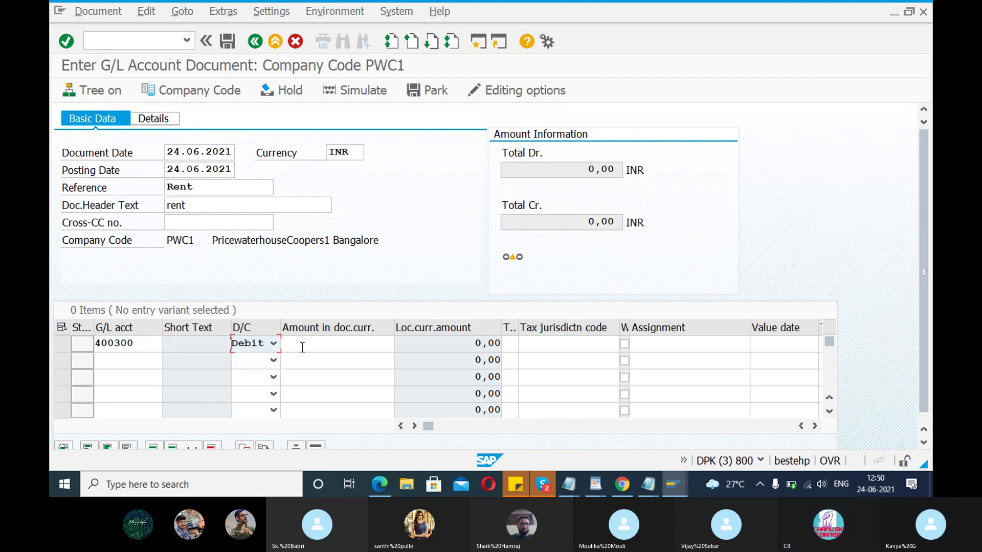
left_click(303, 342)
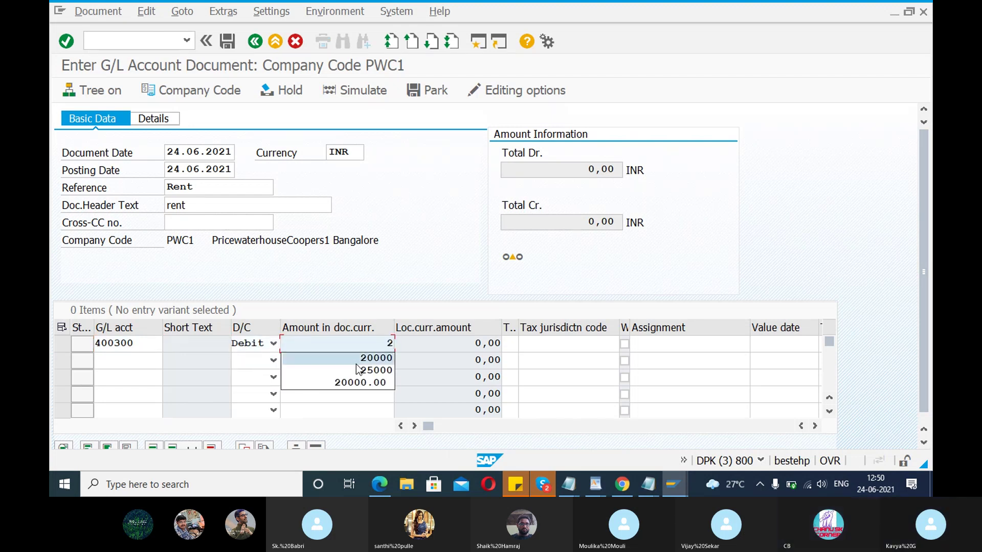
left_click(358, 359)
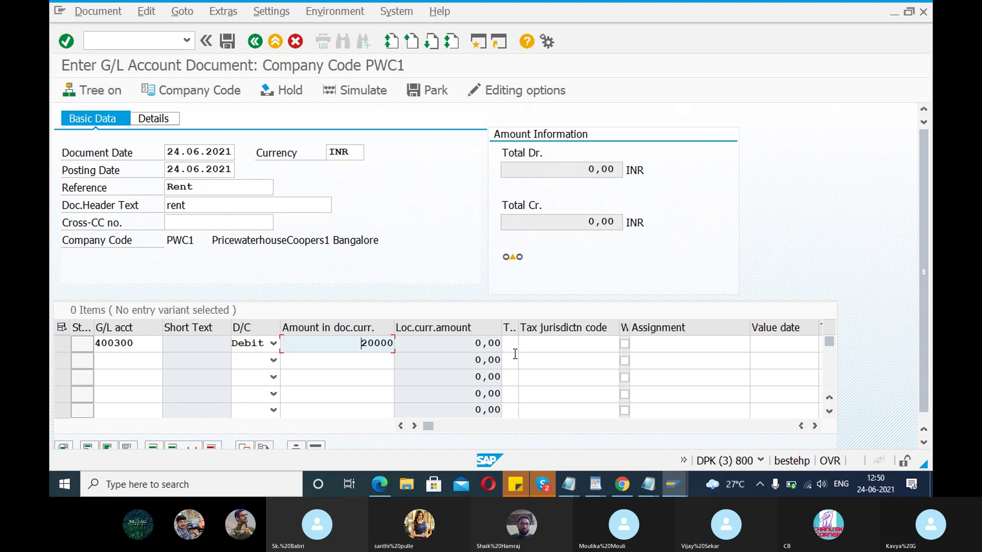
Set the line item text of the 400300 debit line to "rent paid"
key("Tab")
key("Tab")
key("Tab")
key("Tab")
key("Tab")
key("Tab")
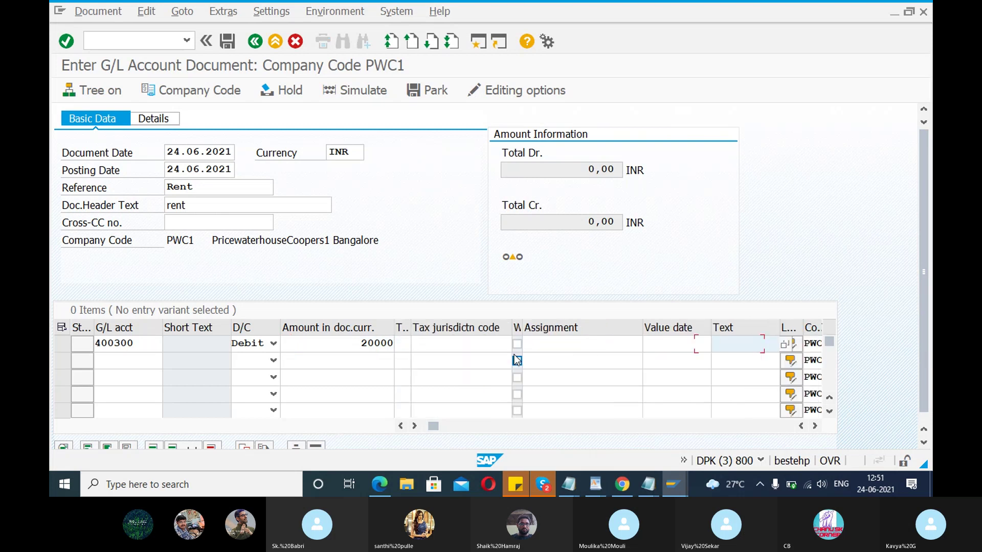
type("r")
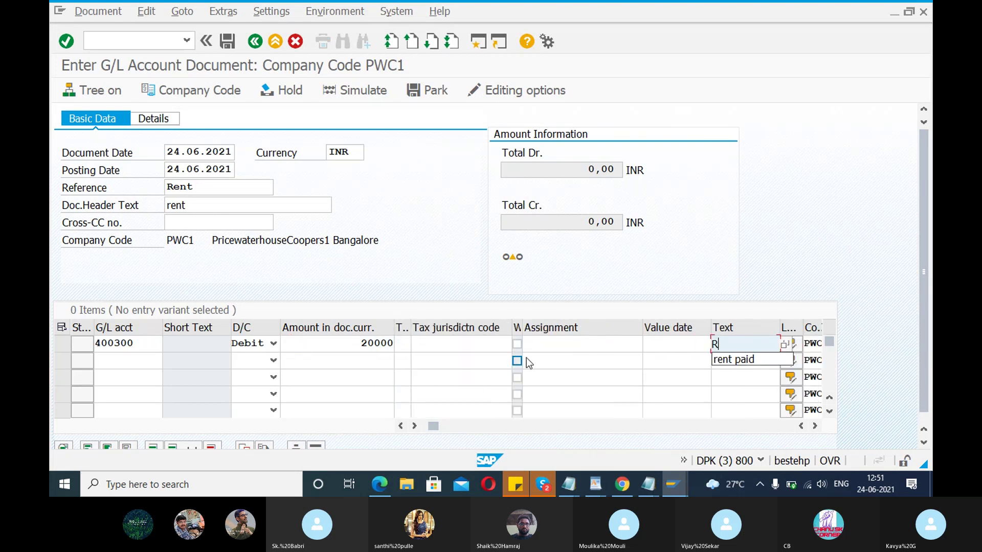
left_click(750, 361)
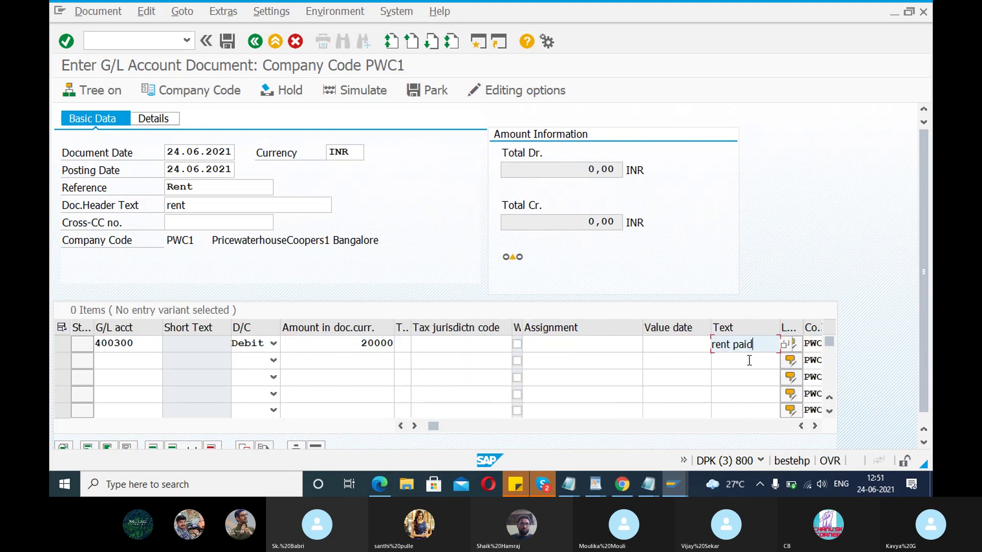
Enter G/L account 200100 (SBI Bank a/c) in the second line item
left_click(119, 362)
type("2")
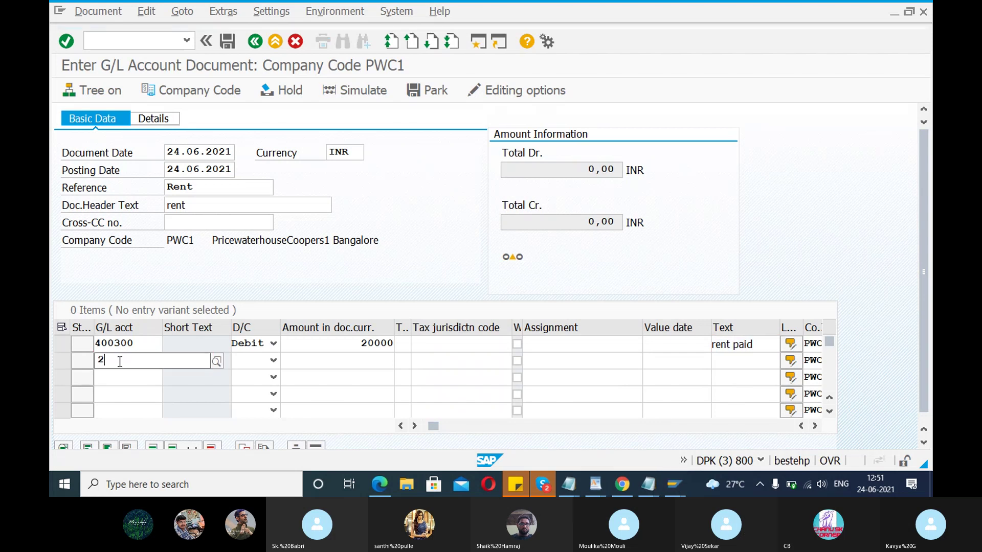
type("00")
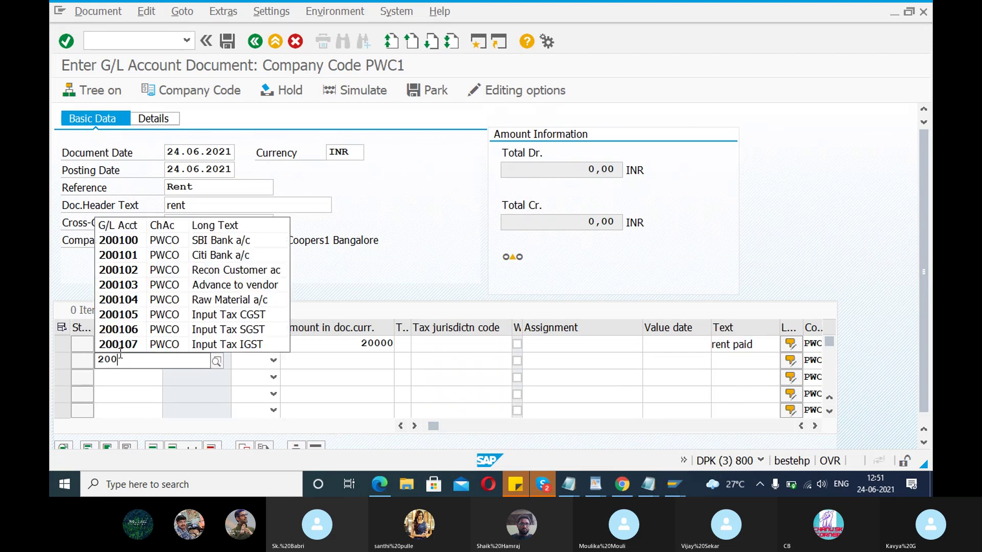
left_click(121, 238)
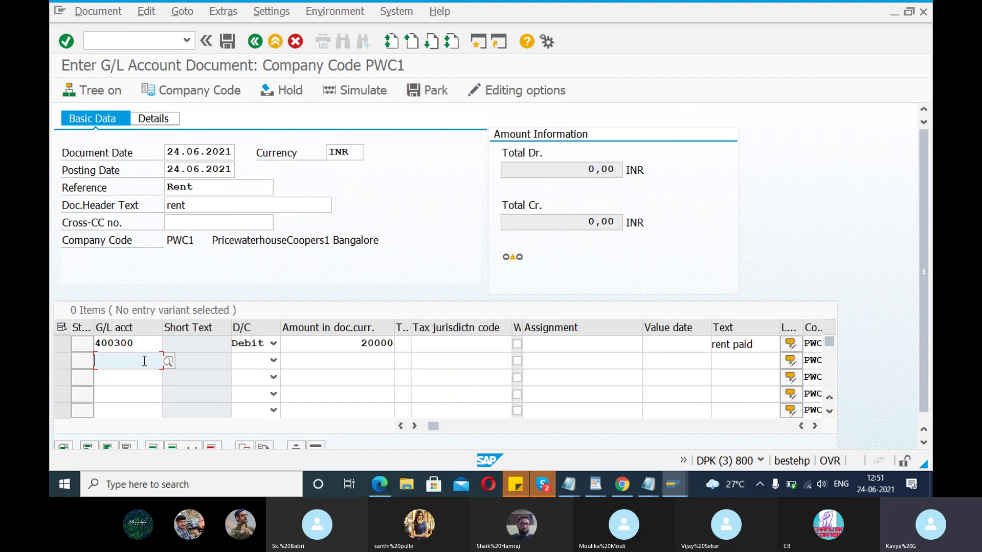
type("200")
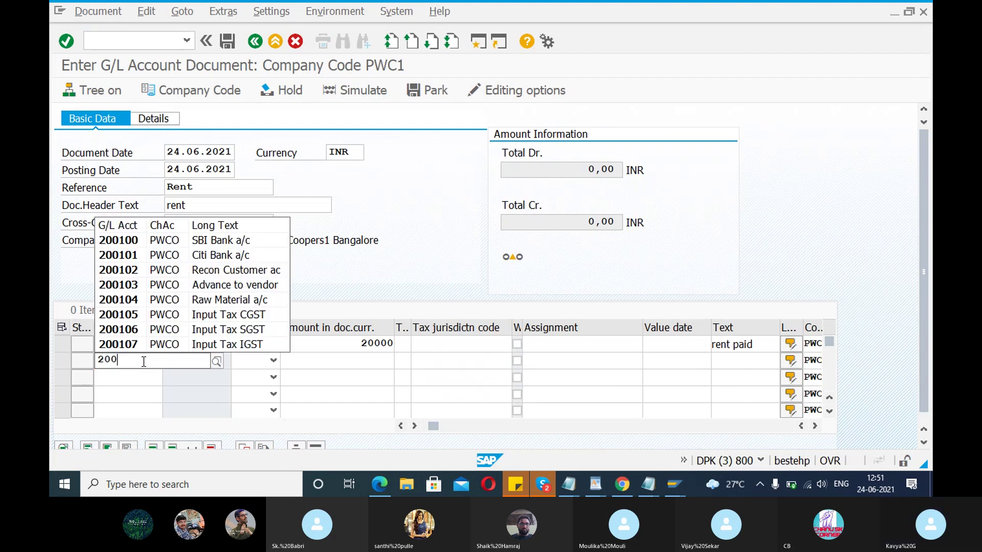
type("100")
key("Return")
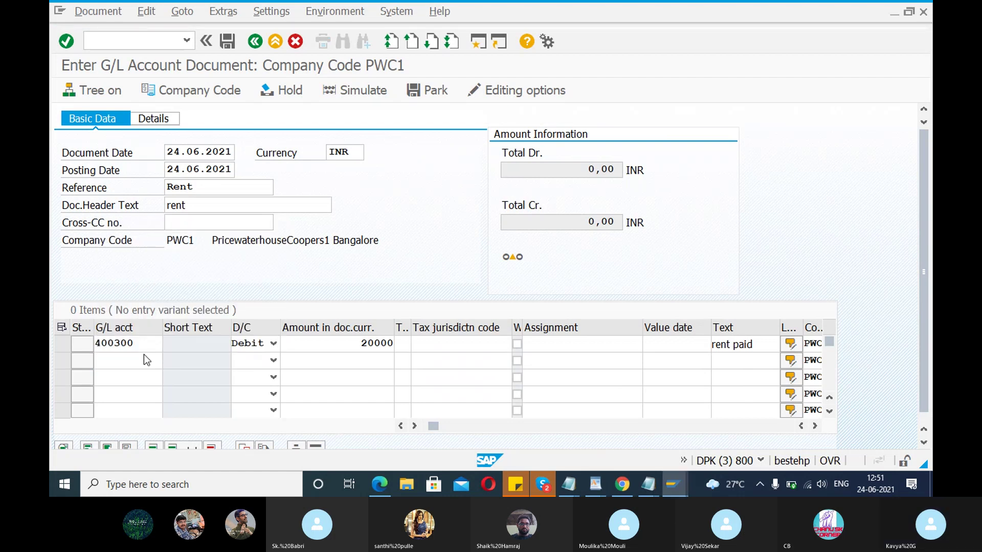
Make the 200100 line item a credit with amount * and line item text +
left_click(253, 360)
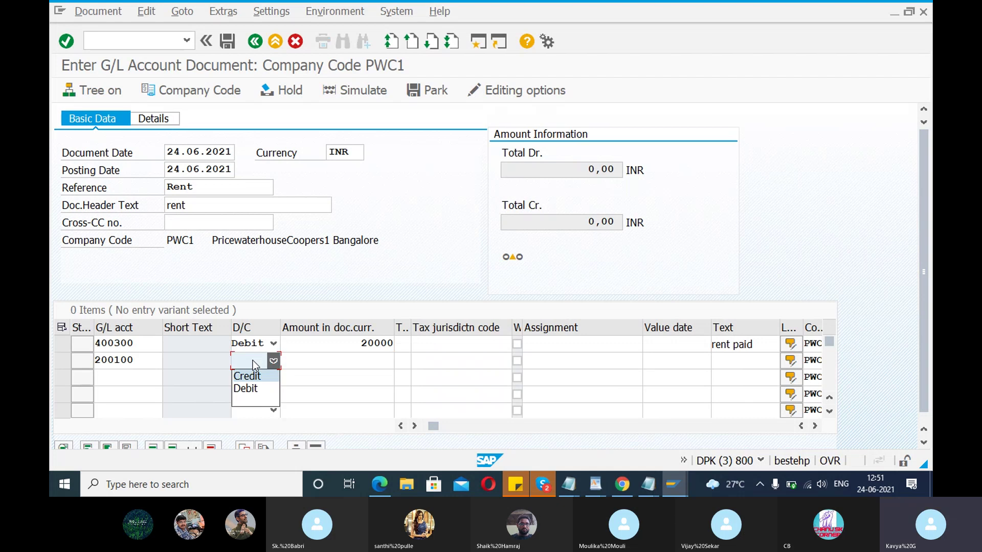
left_click(251, 376)
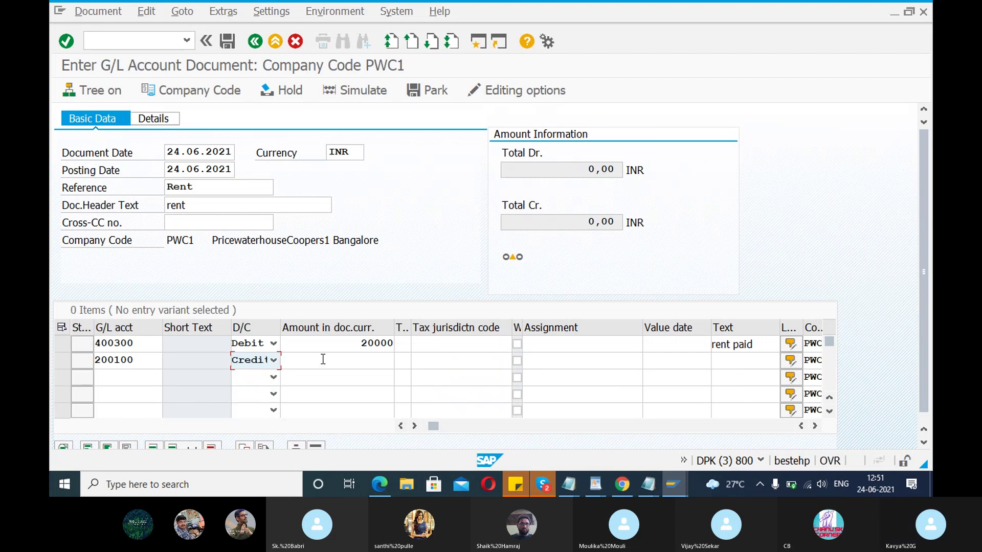
left_click(323, 359)
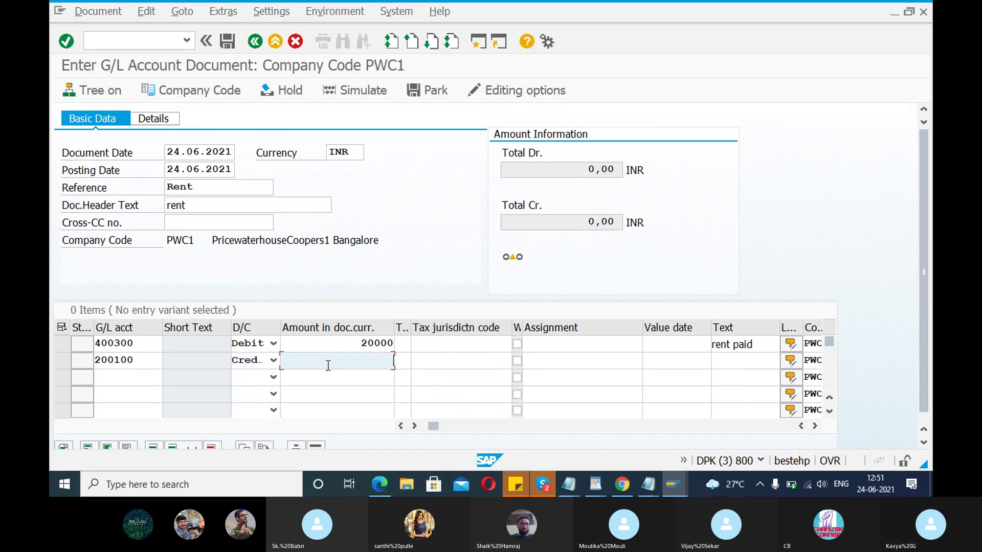
type("*")
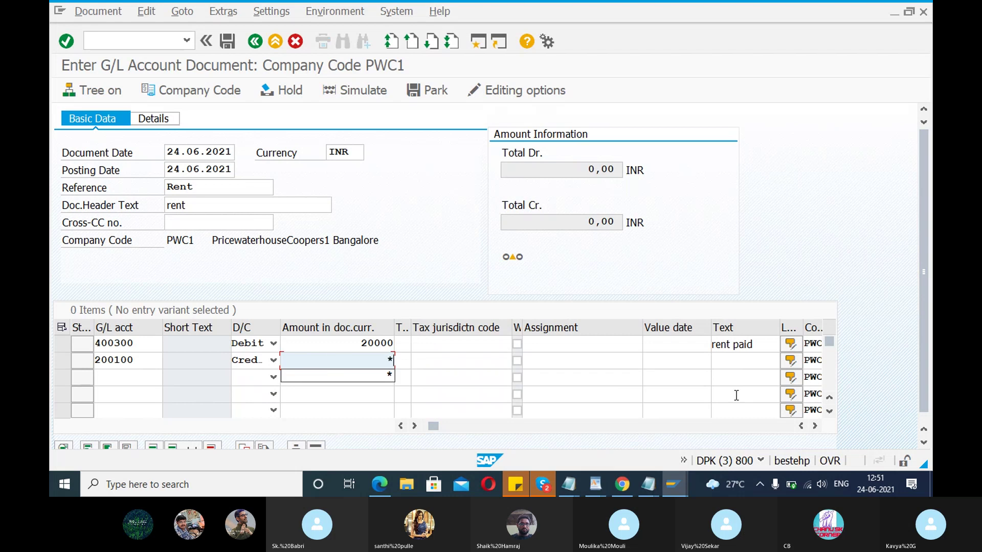
left_click(743, 364)
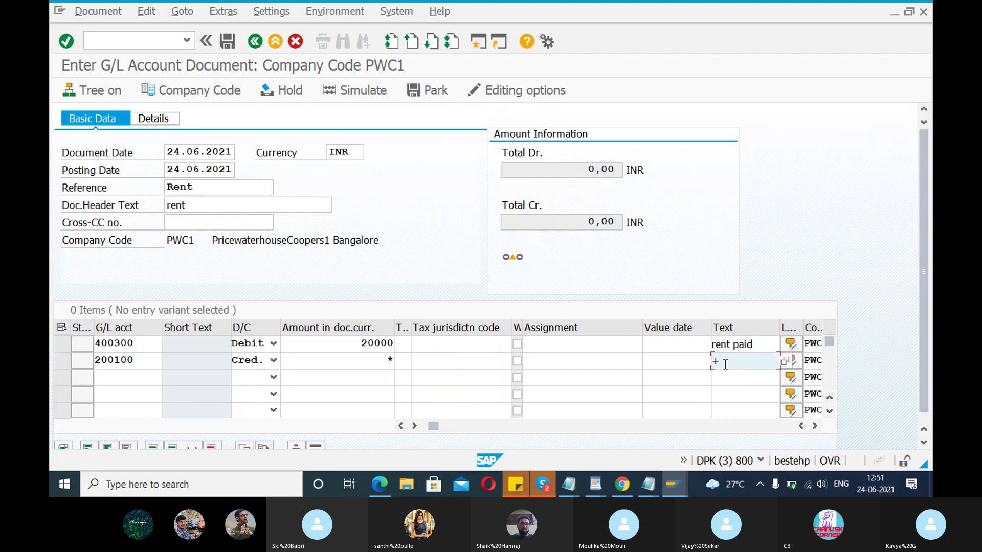
Simulate the rent document and post it
left_click(354, 91)
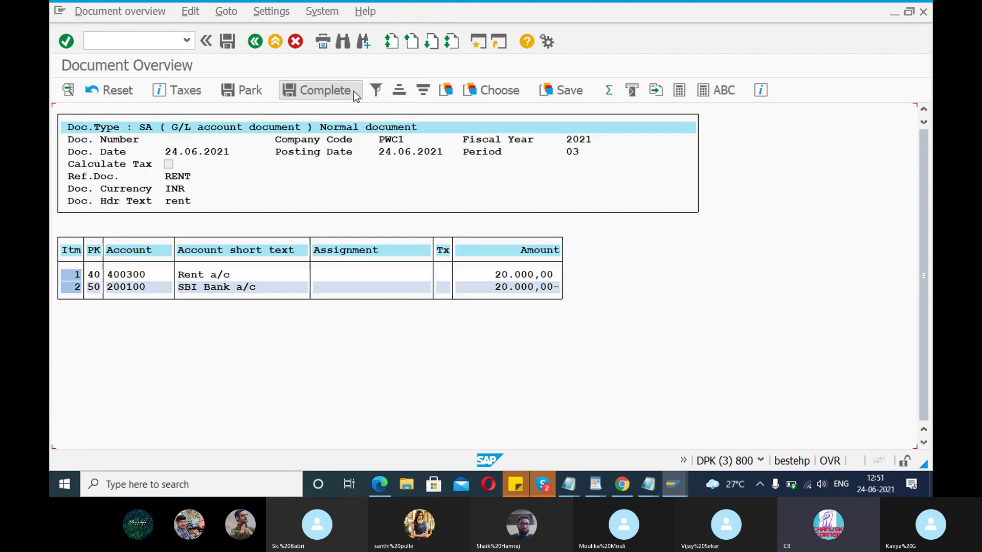
left_click(230, 41)
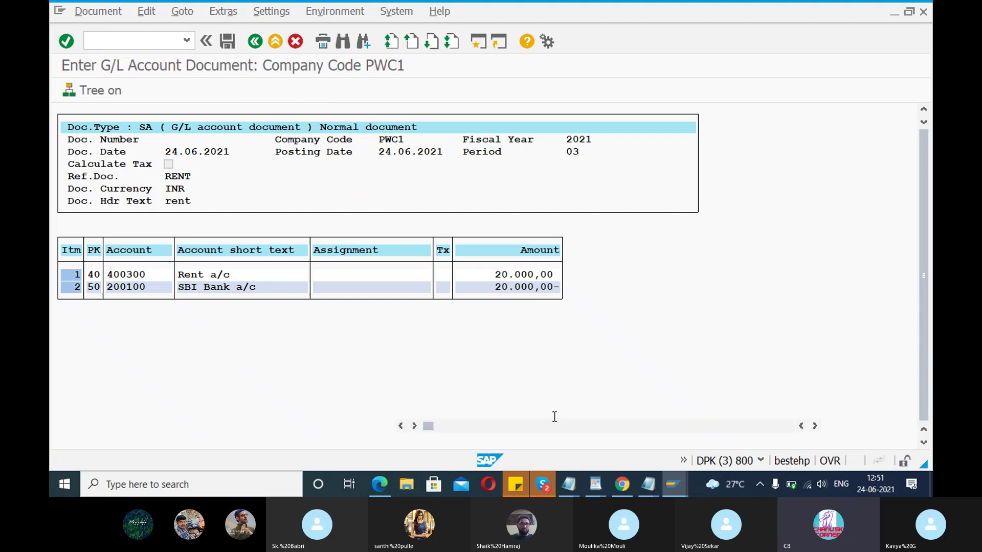
Switch to the G/L Account Line Item Display session and rerun the report for account 400300 in company code PWC1
mouse_move(673, 486)
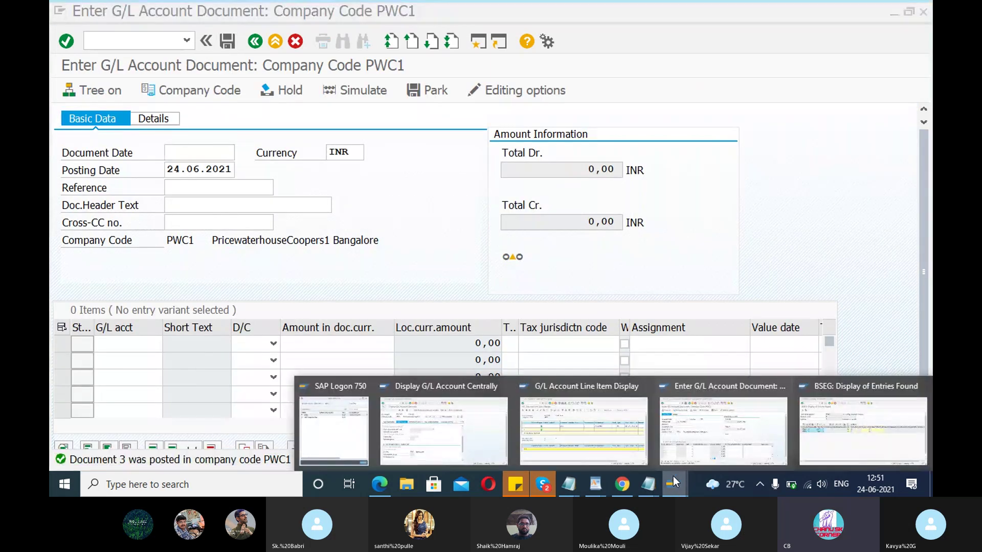
left_click(575, 437)
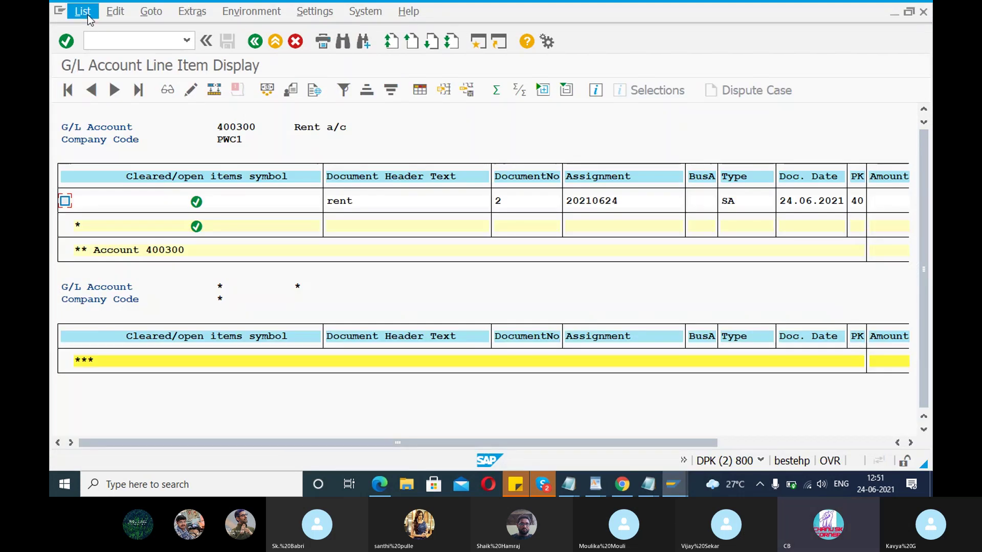
left_click(88, 17)
left_click(94, 47)
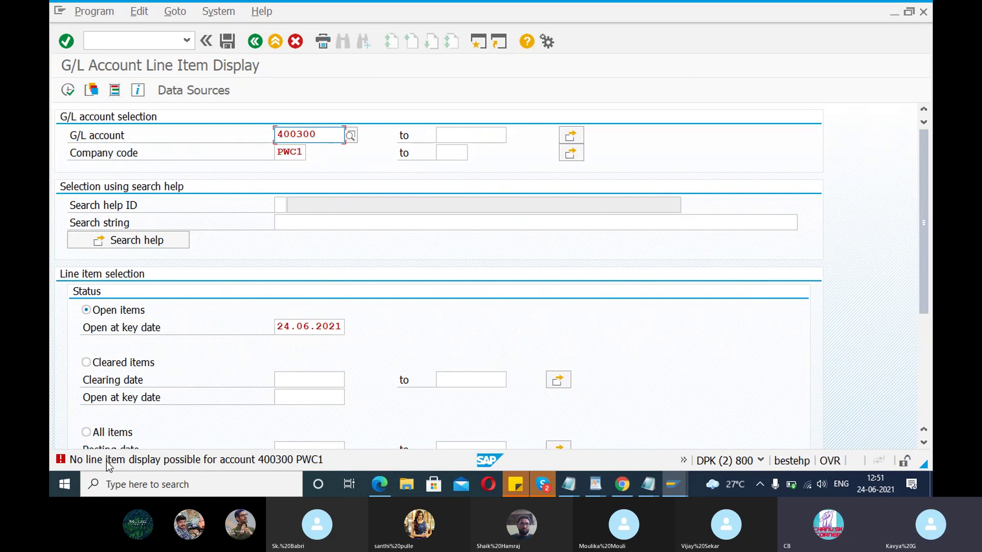
left_click(71, 96)
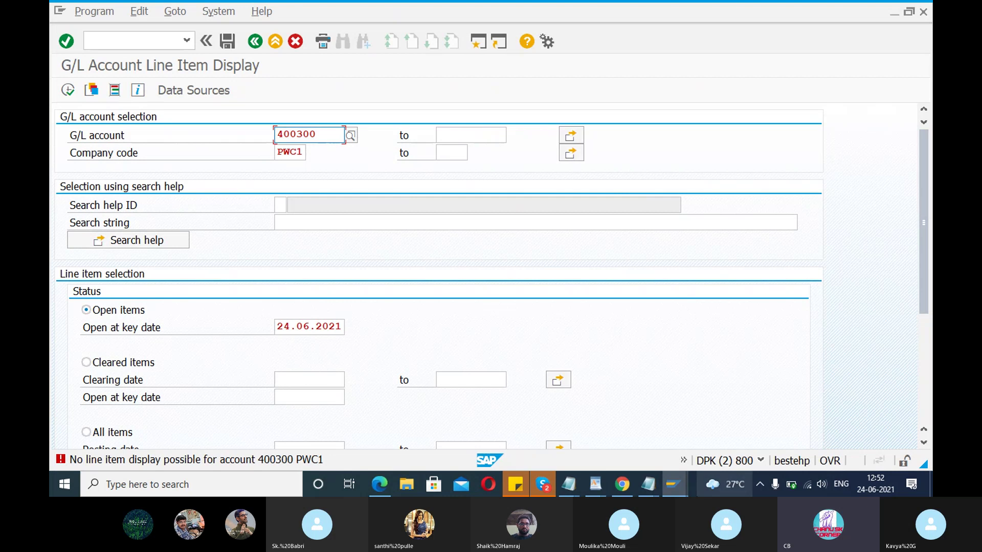
Turn on line item display in the company code control data of G/L account 400300 and save the account
left_click(675, 487)
left_click(676, 486)
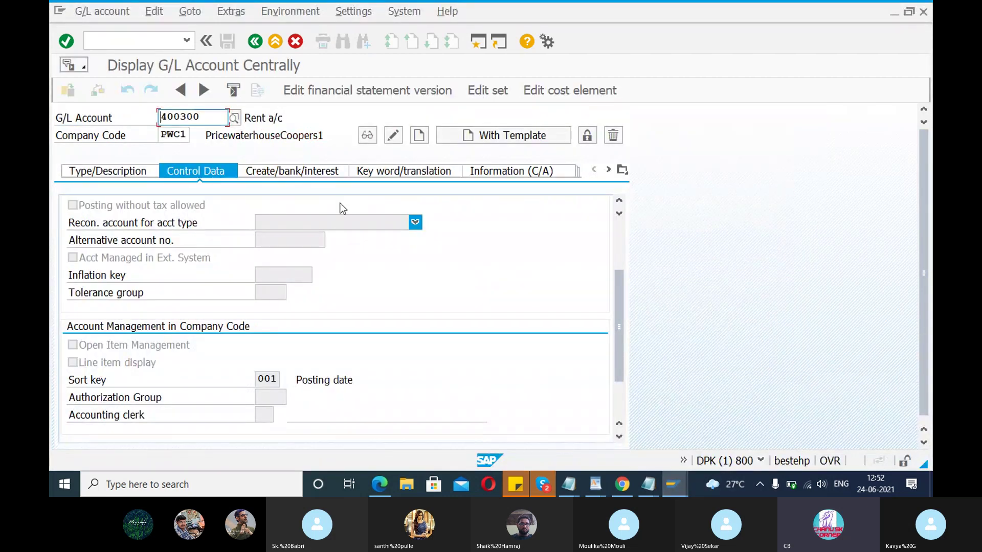
left_click(394, 135)
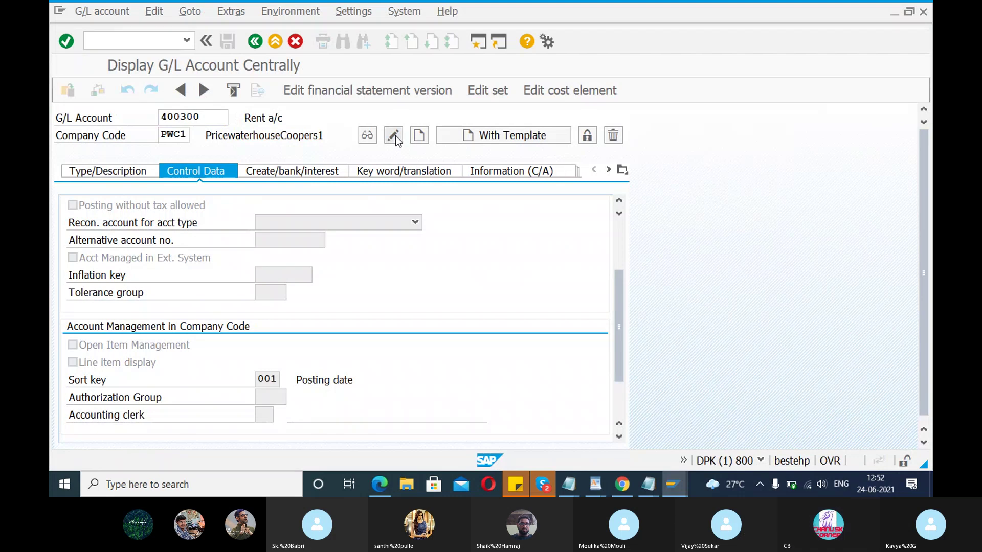
scroll(619, 367, "down", 3)
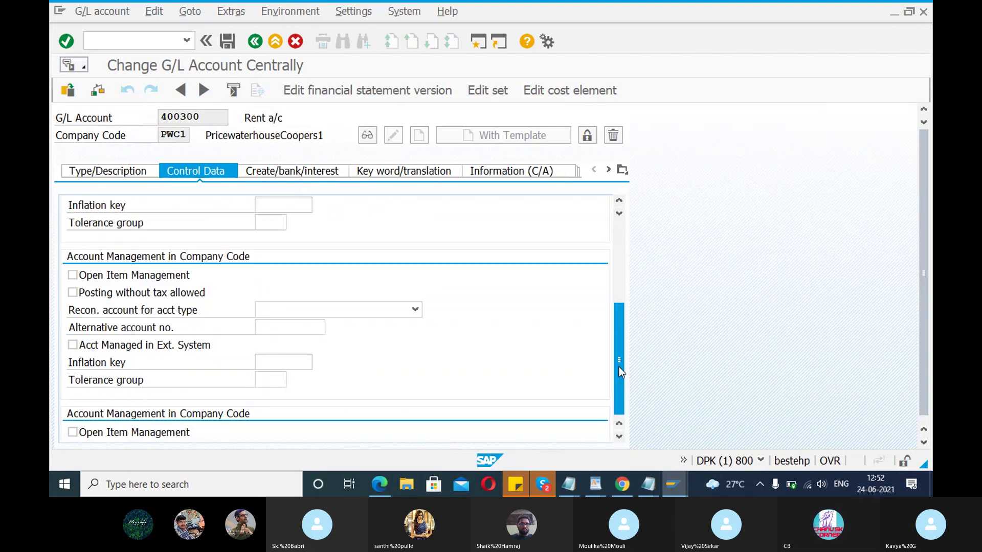
left_click(72, 293)
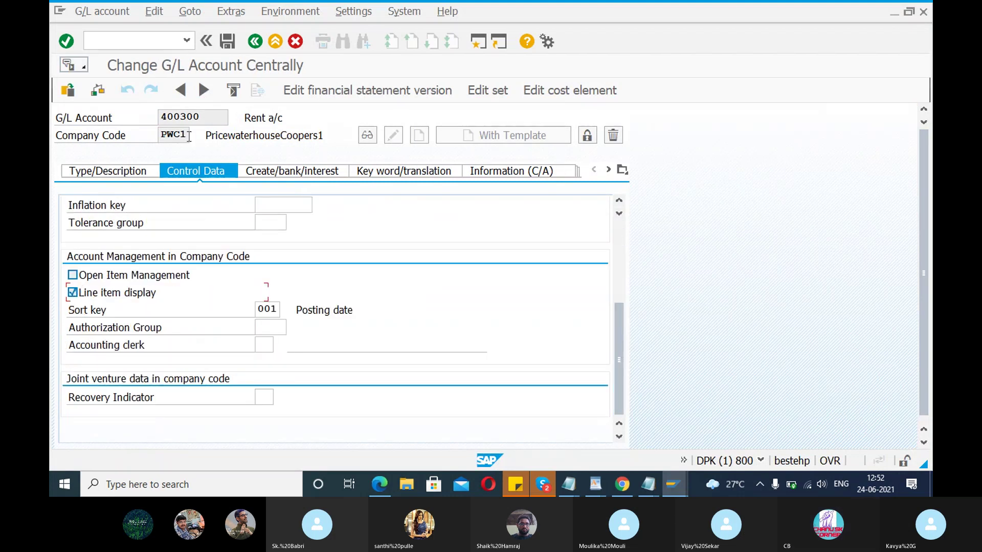
left_click(228, 42)
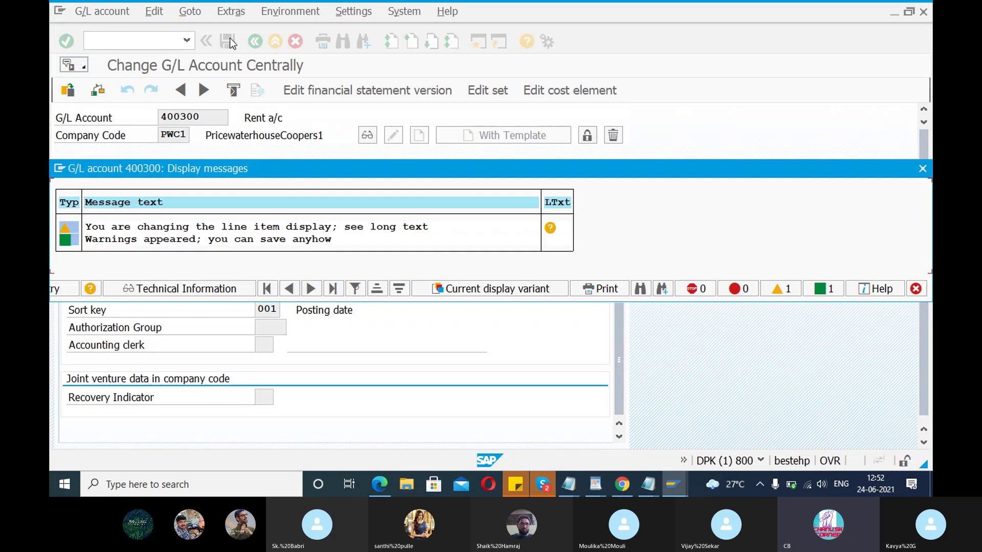
left_click(925, 168)
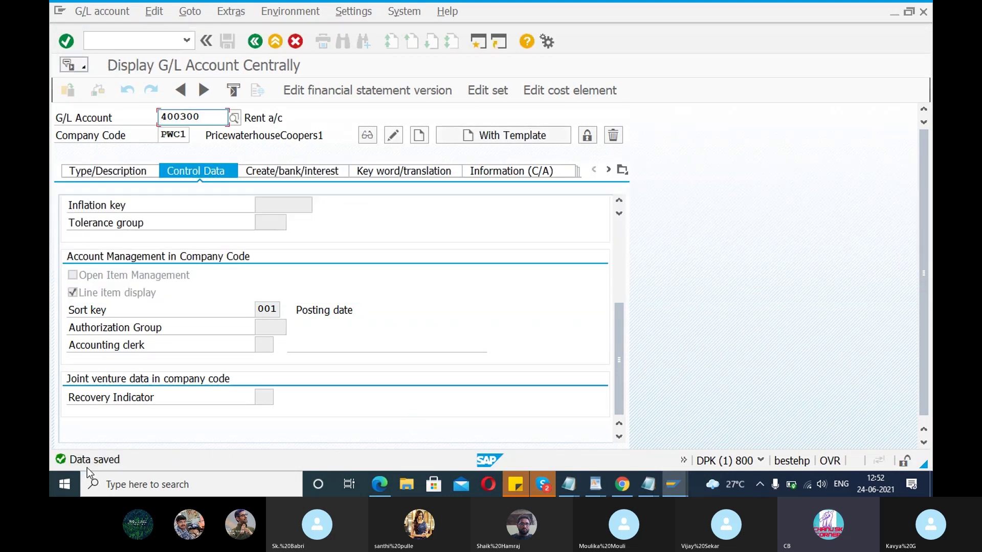
Run the line item display for account 400300 again and examine the listed documents and their amounts in local currency
left_click(674, 486)
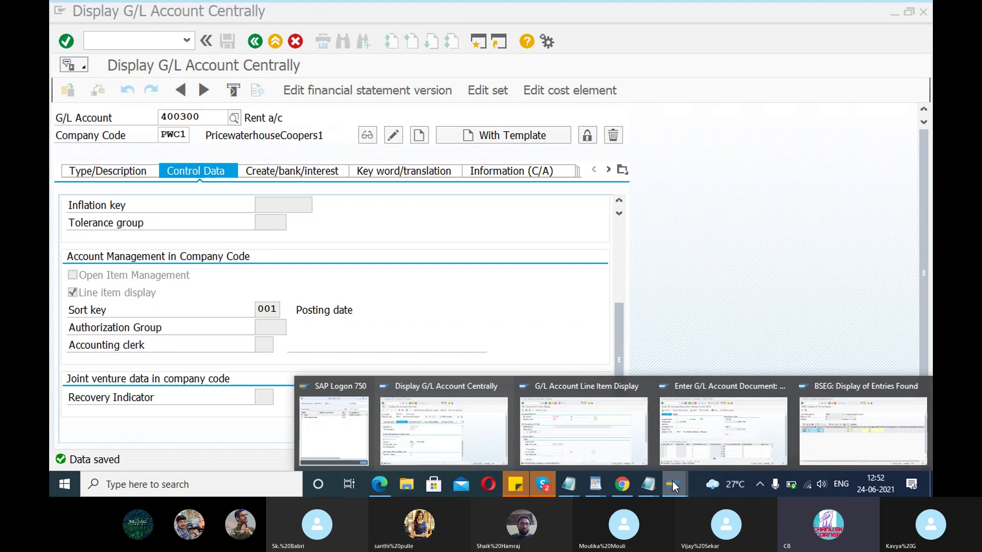
left_click(604, 434)
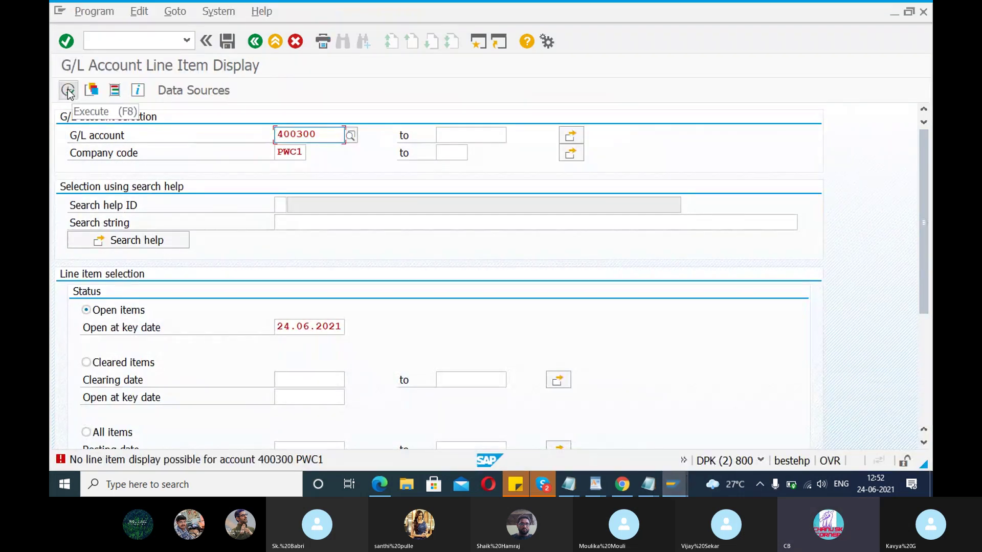
left_click(68, 91)
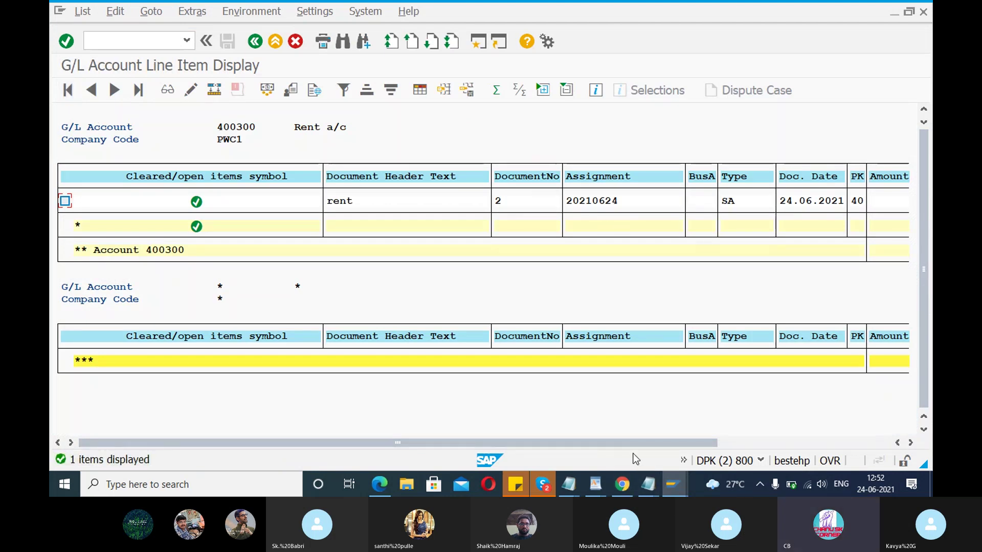
left_click_drag(634, 443, 824, 438)
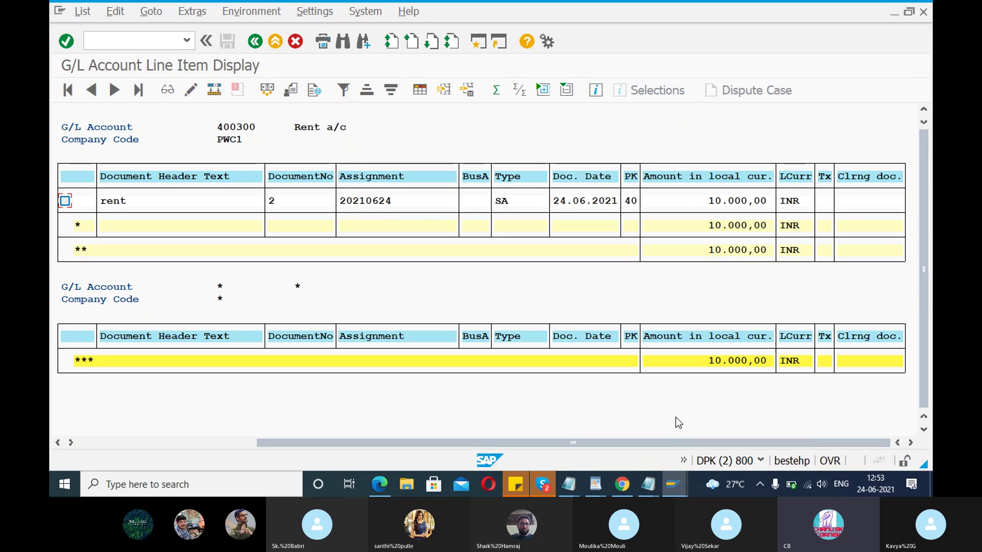
Copy the Skype chat message about activating line items with program RFSEPA01 in SE38
left_click(651, 486)
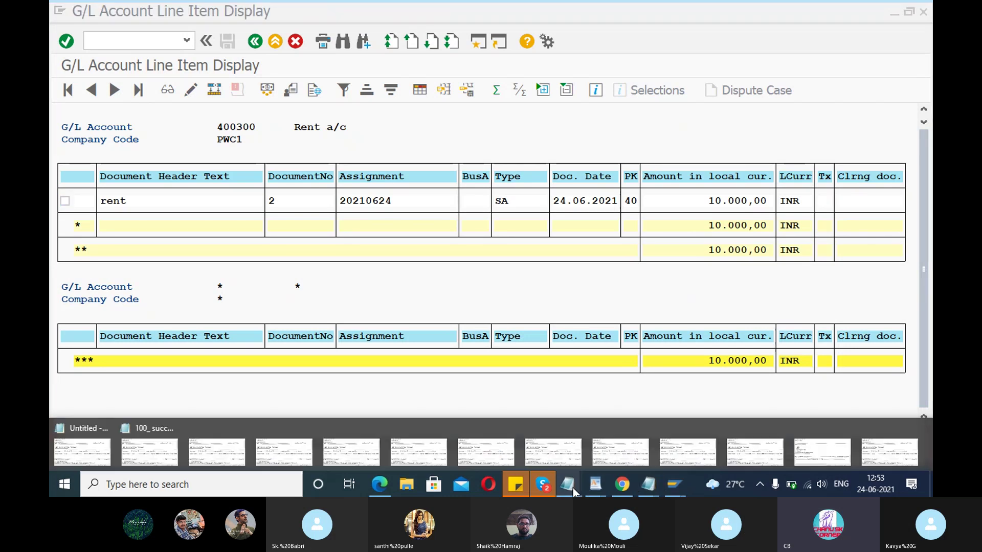
mouse_move(572, 486)
left_click(535, 447)
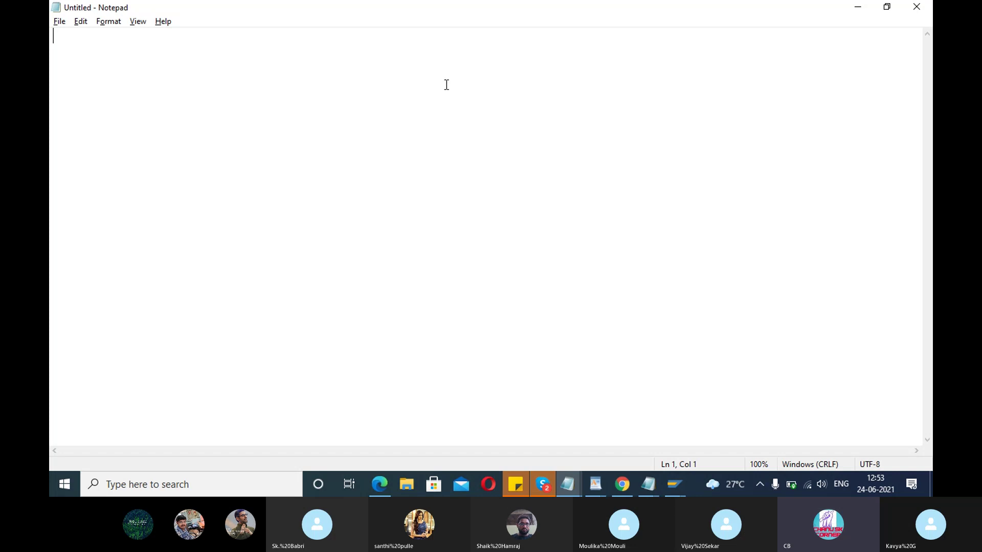
left_click(552, 483)
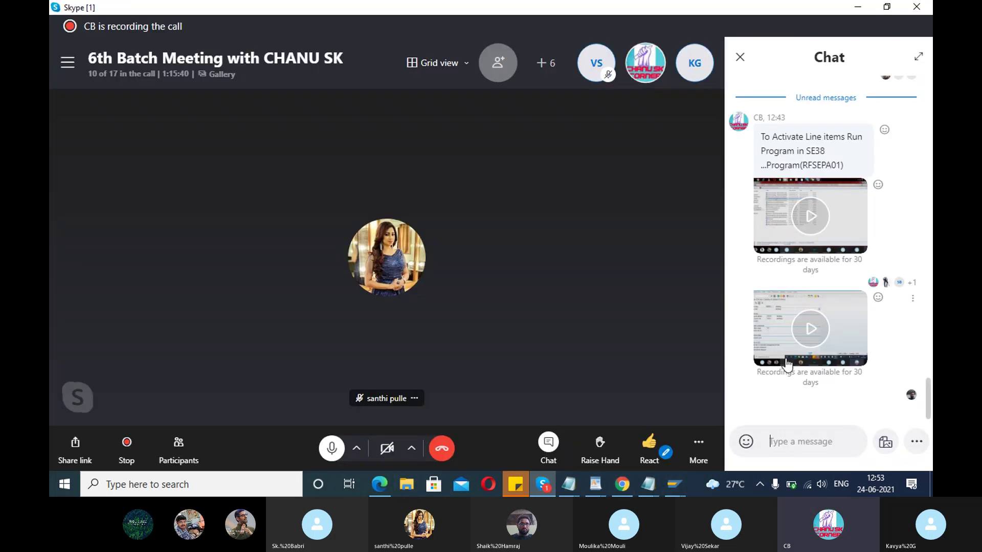
scroll(812, 299, "up", 3)
left_click_drag(847, 295, 760, 281)
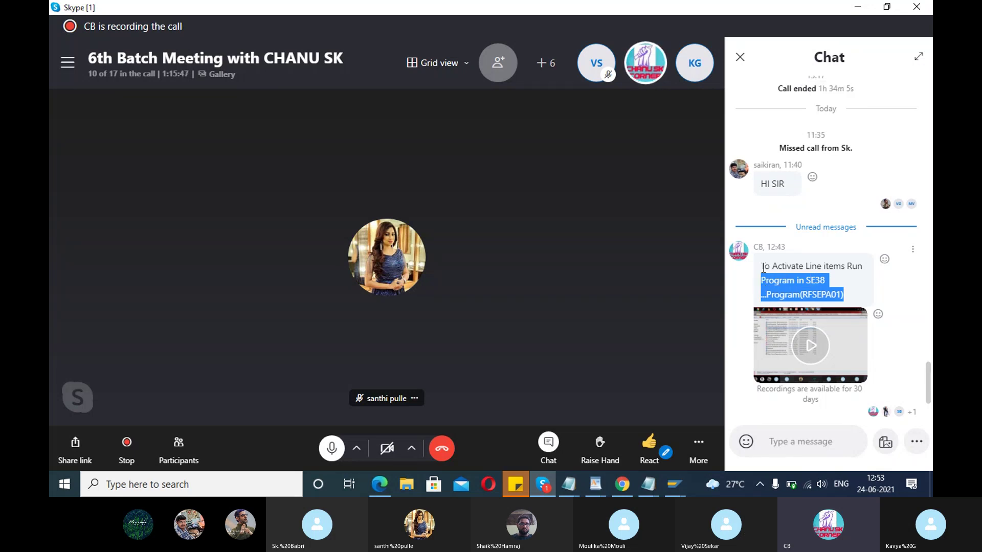
left_click_drag(762, 266, 844, 294)
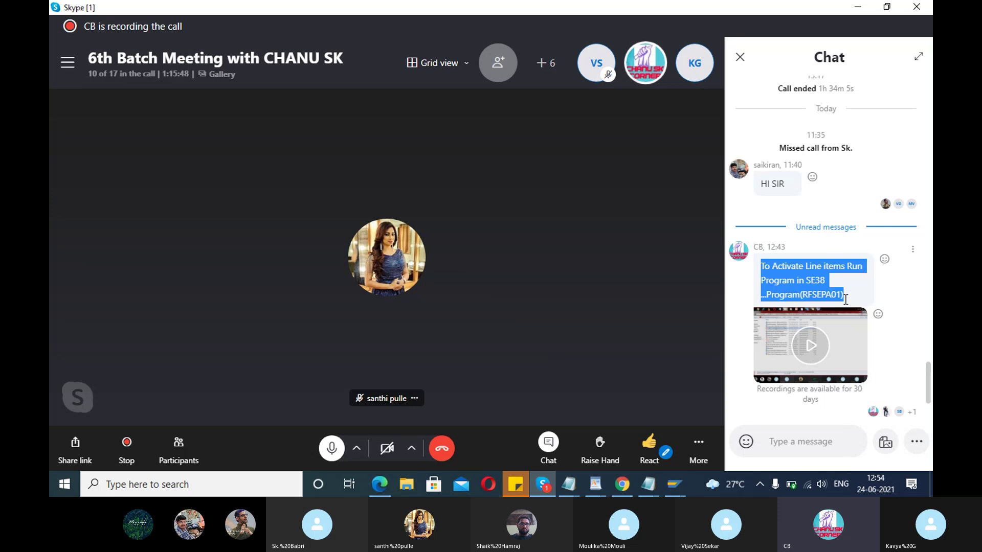
Put the text "To Activate Line items Run Program in SE38 ...Program(RFSEPA01)" into the empty untitled Notepad document
left_click(575, 477)
left_click(498, 432)
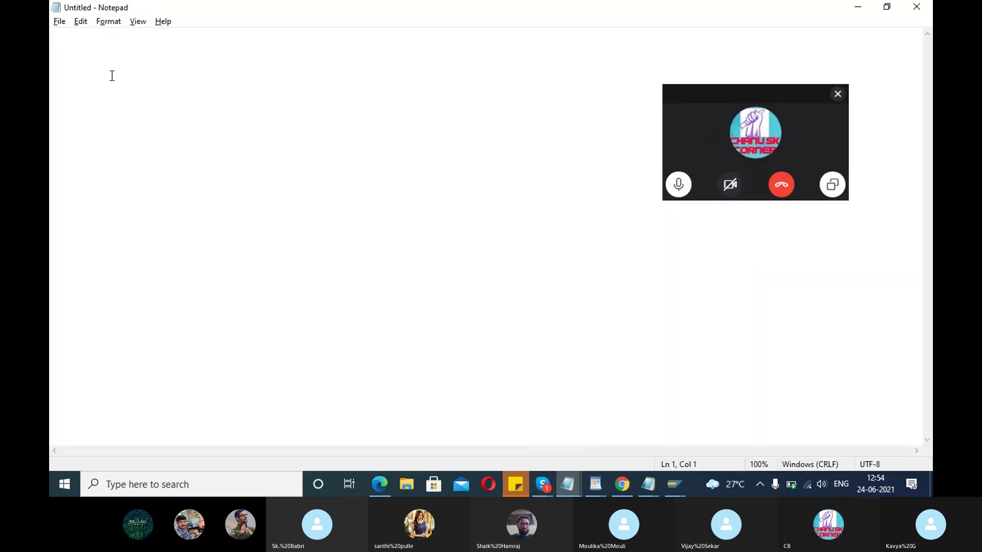
type("To Activate Line items Run Program in SE38 ...Program(RFSEPA01)")
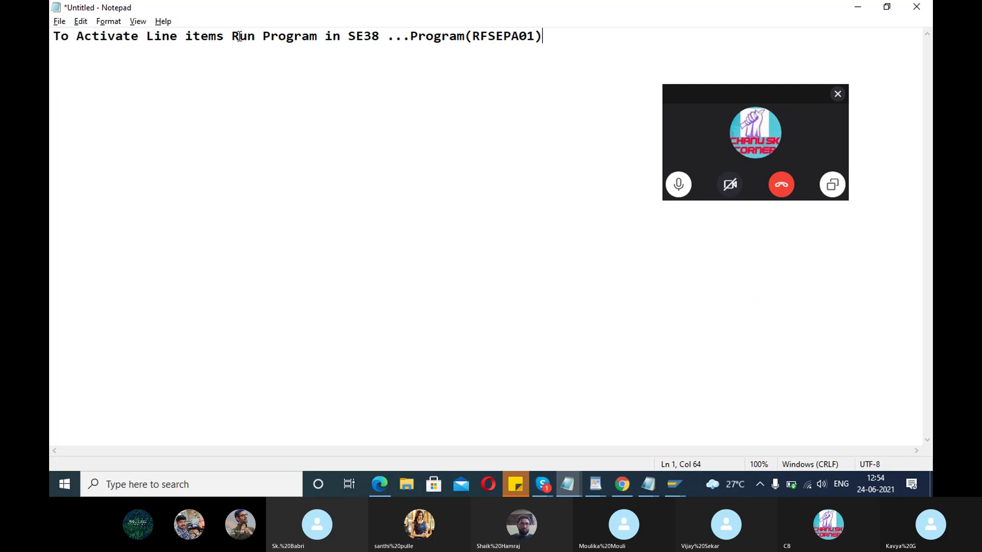
Break the note into three lines, before "Program in SE38" and before "Program(RFSEPA01)"
left_click(265, 36)
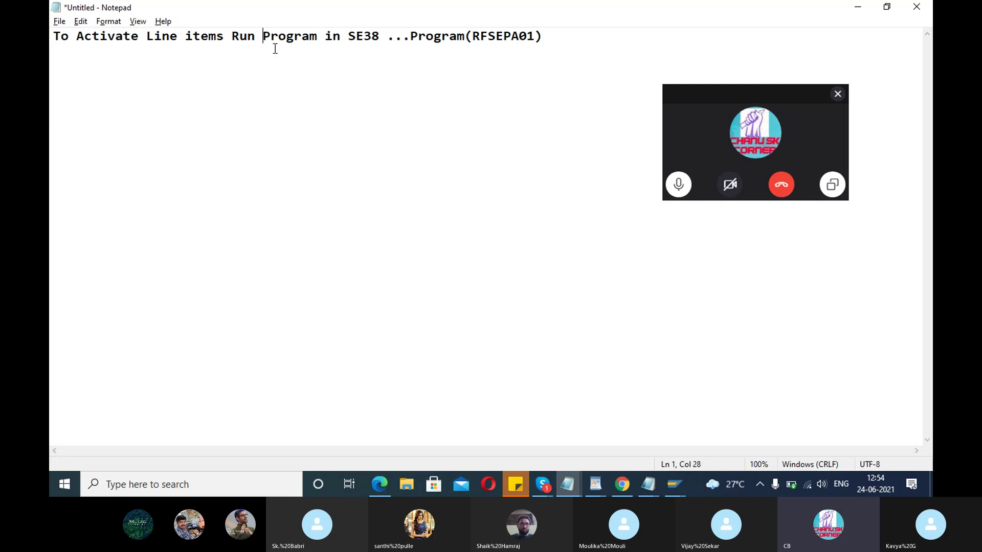
key("Return")
left_click(201, 52)
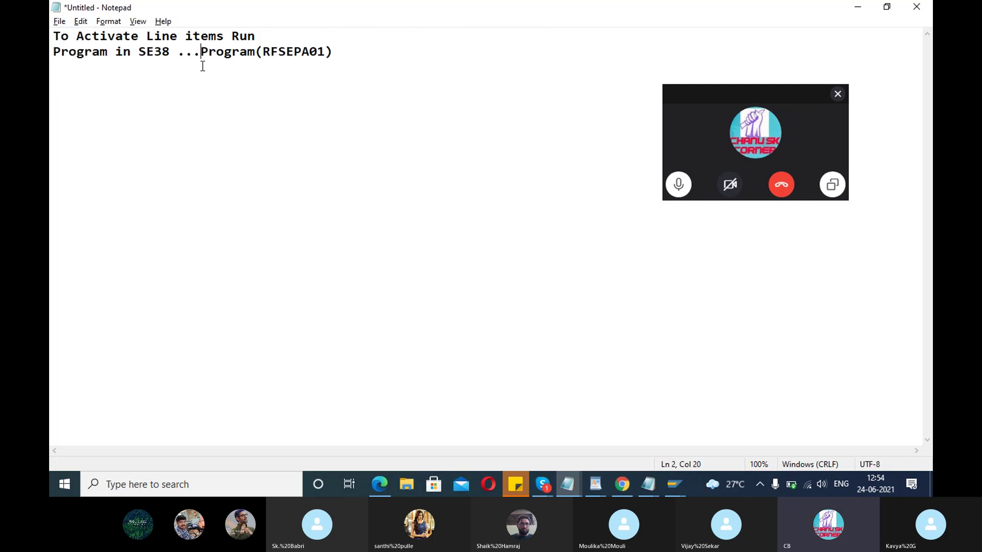
key("Return")
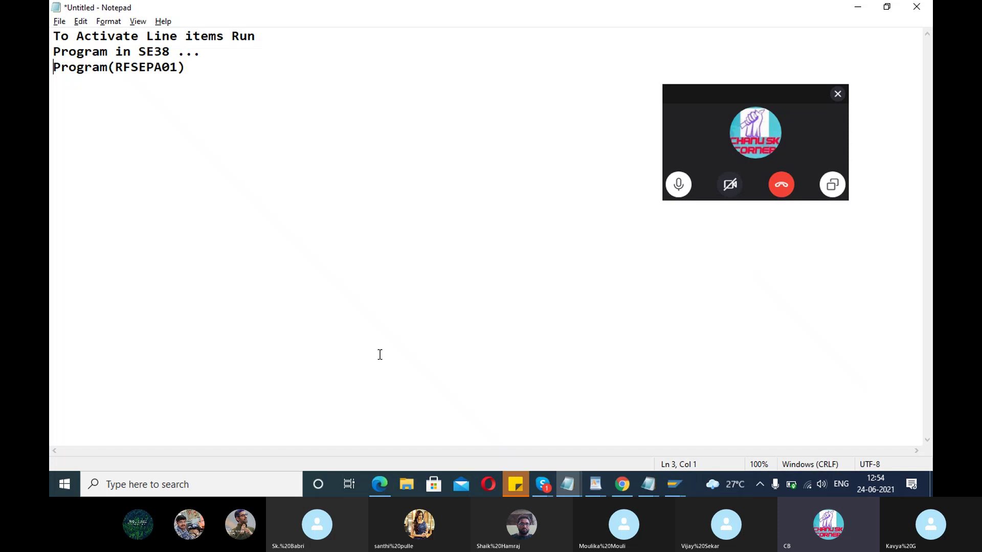
Switch to the SAP session showing the BSEG table entries and start transaction SE38 there with /nse38
left_click(676, 484)
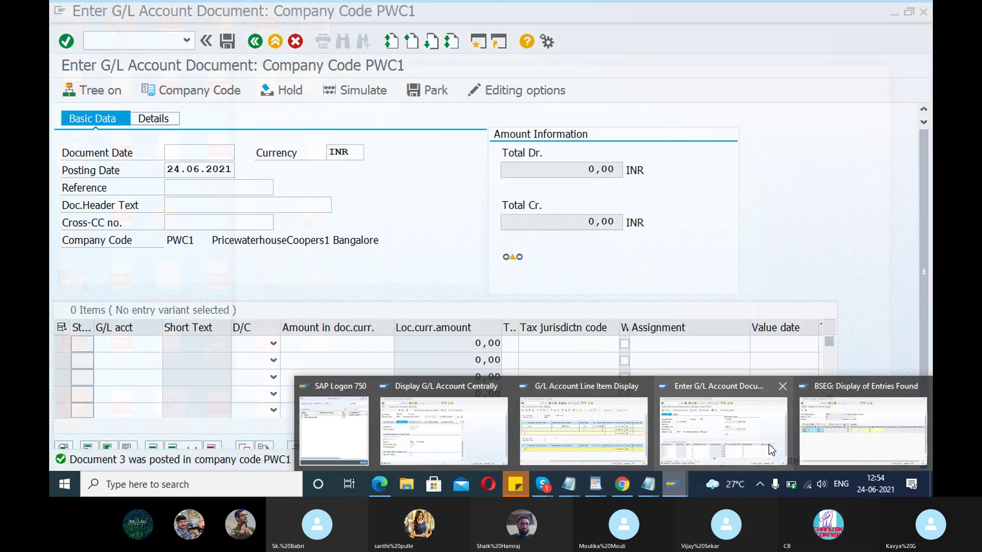
left_click(863, 431)
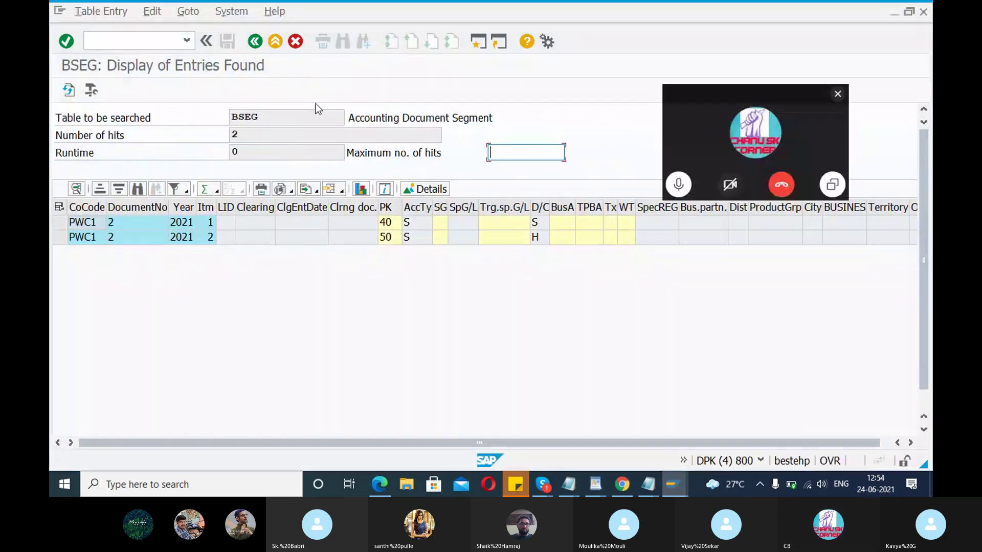
left_click(129, 39)
type("/")
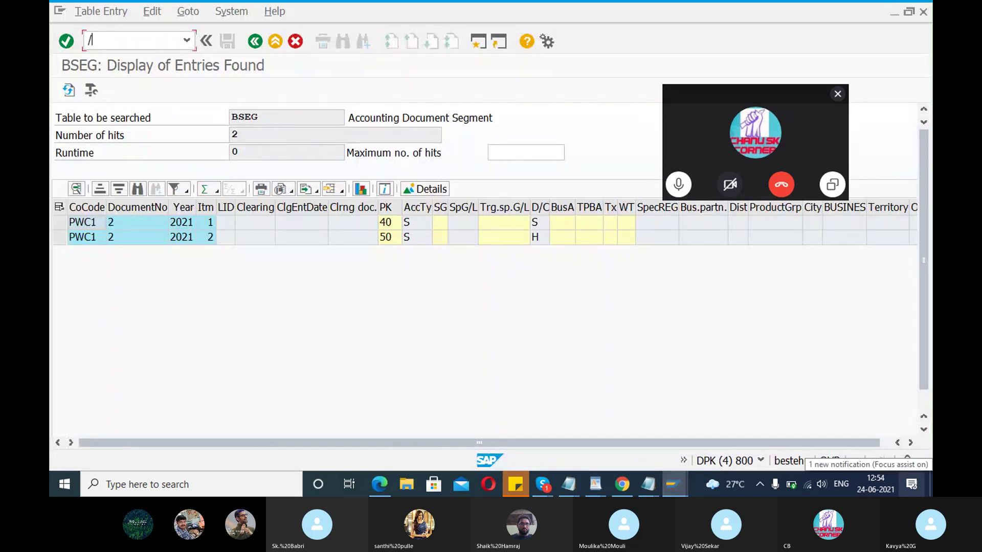
type("nse38")
key("Return")
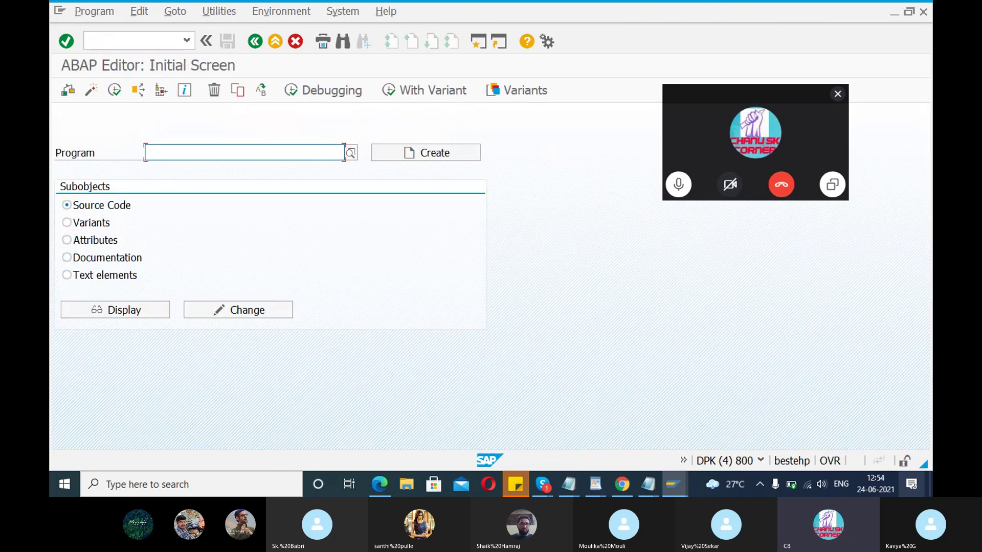
type("rfsep")
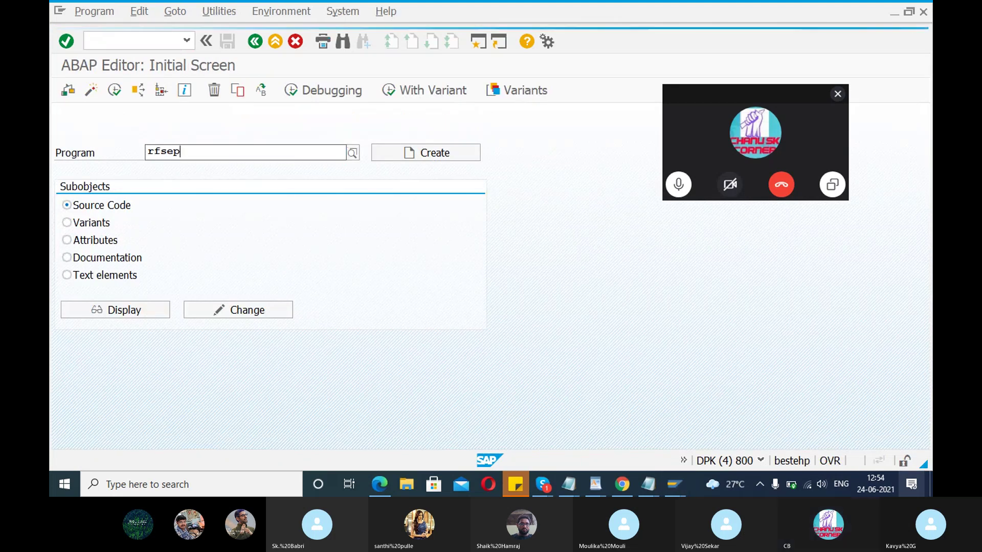
type("a01")
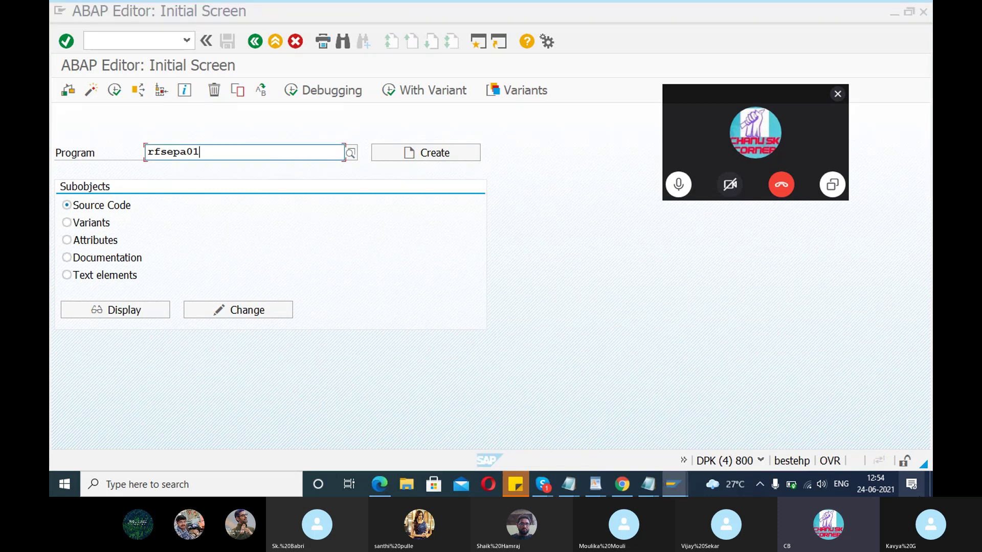
key("BackSpace")
key("BackSpace")
key("BackSpace")
key("BackSpace")
key("BackSpace")
key("BackSpace")
key("BackSpace")
key("BackSpace")
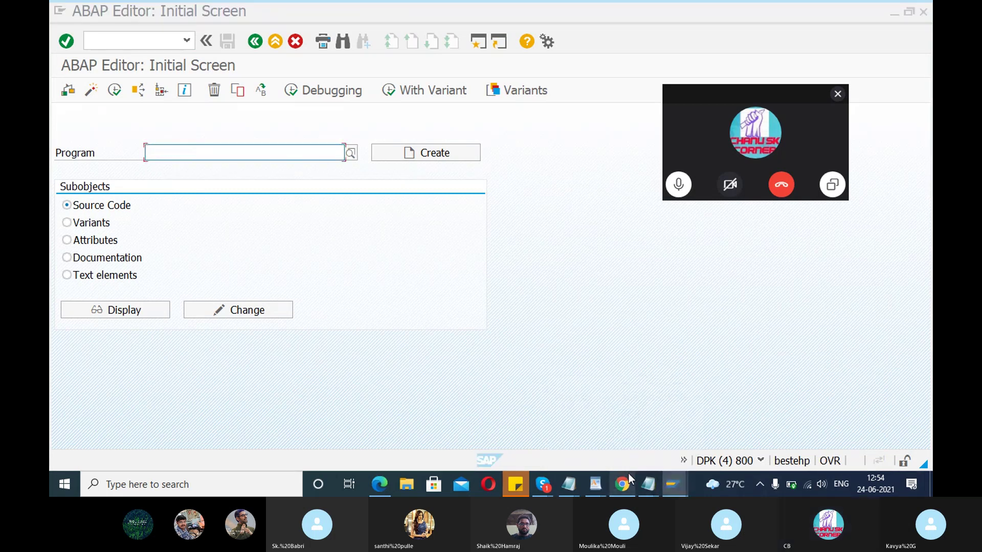
Choose program RFSEPA01 in the ABAP Editor, check it against the Notepad note, and execute it
type("RFSE")
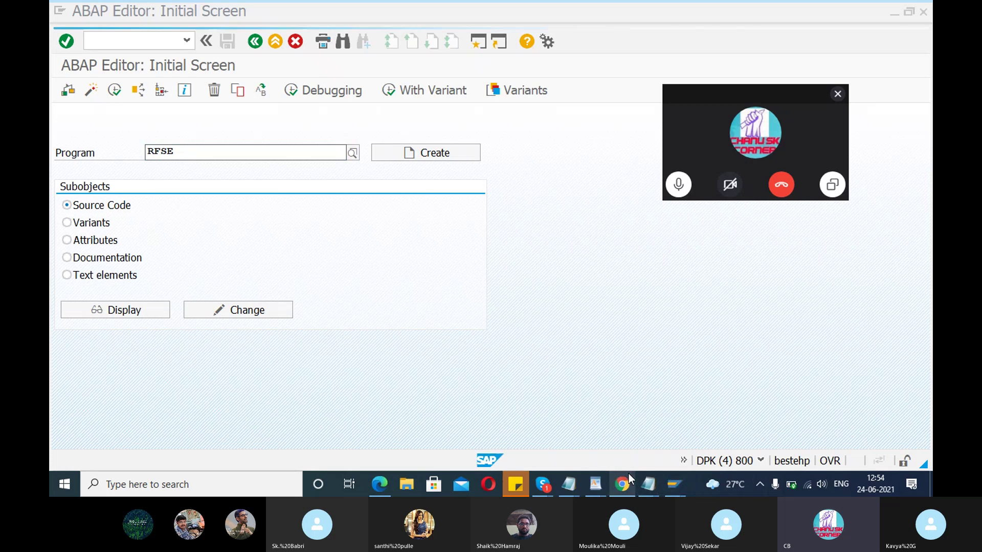
type("PA")
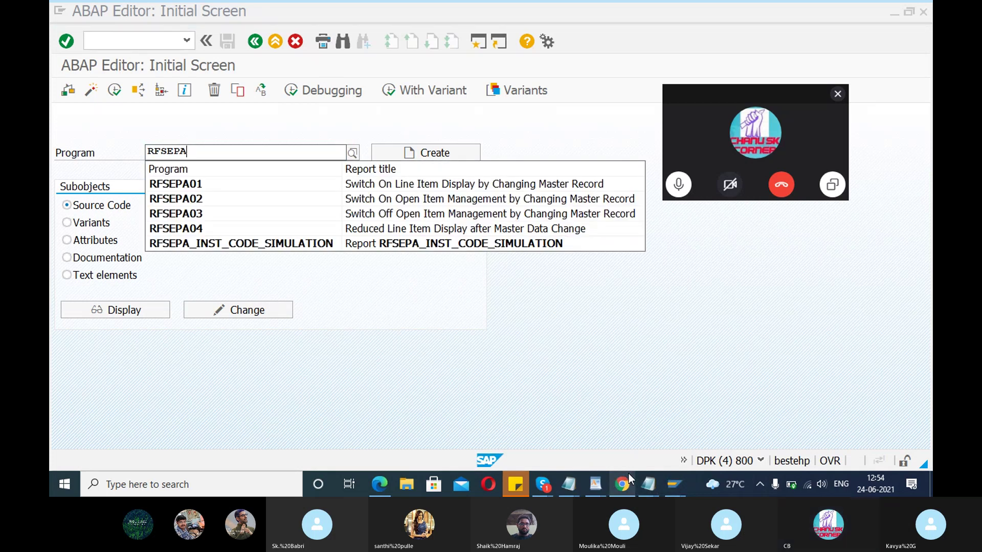
left_click(182, 185)
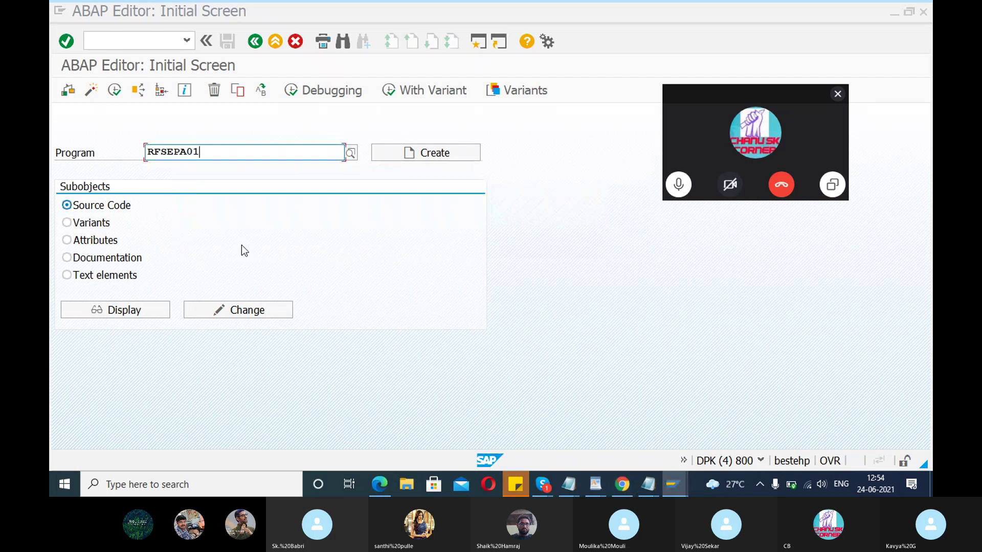
mouse_move(566, 488)
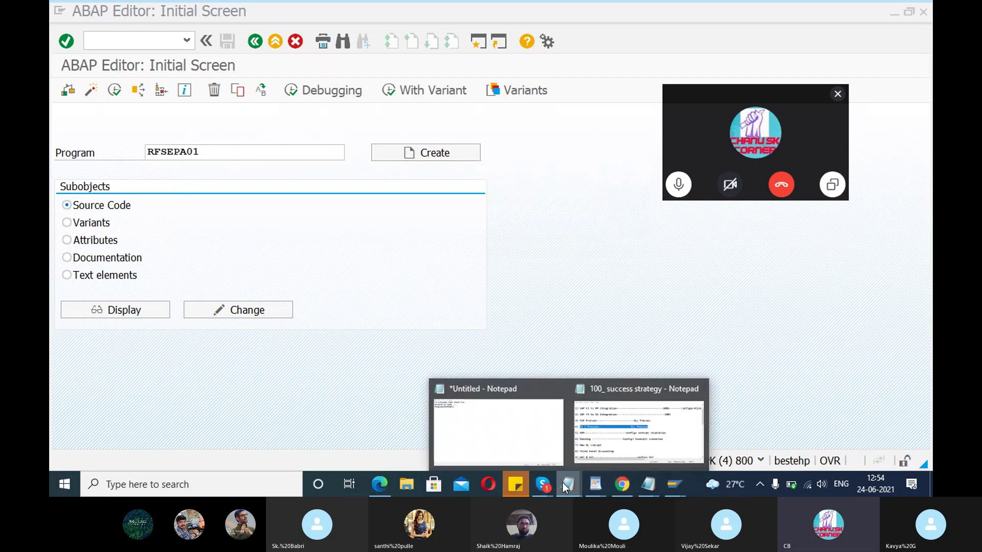
left_click(532, 410)
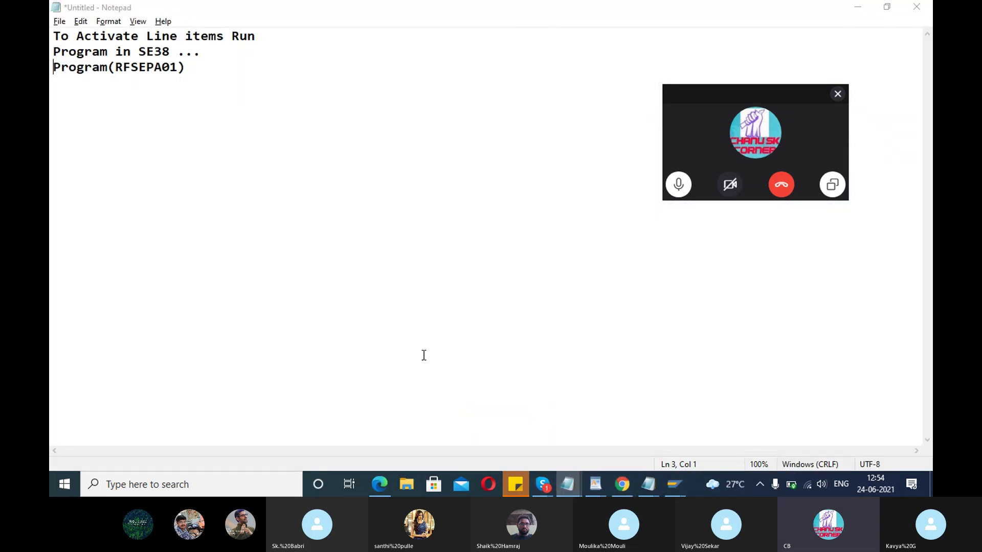
key("alt+Tab")
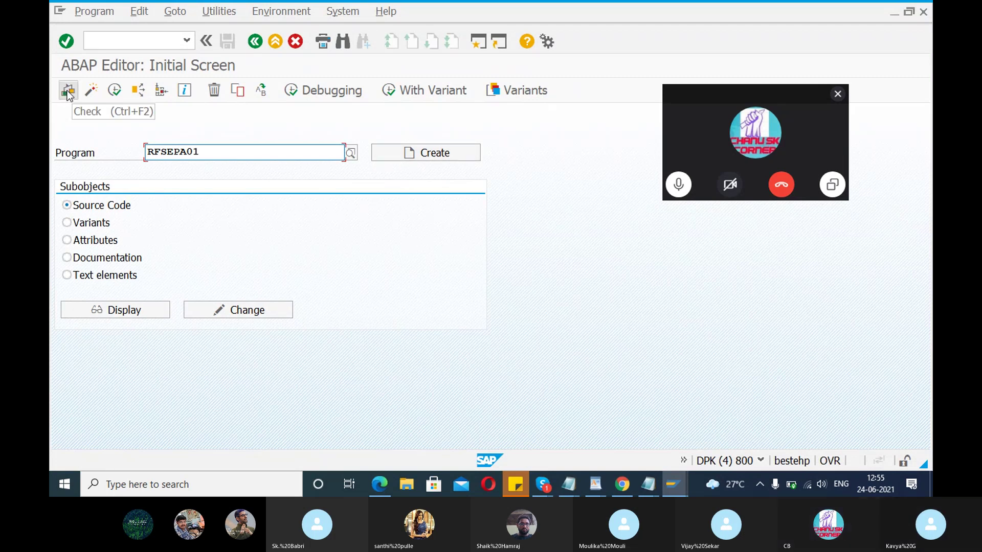
left_click(115, 91)
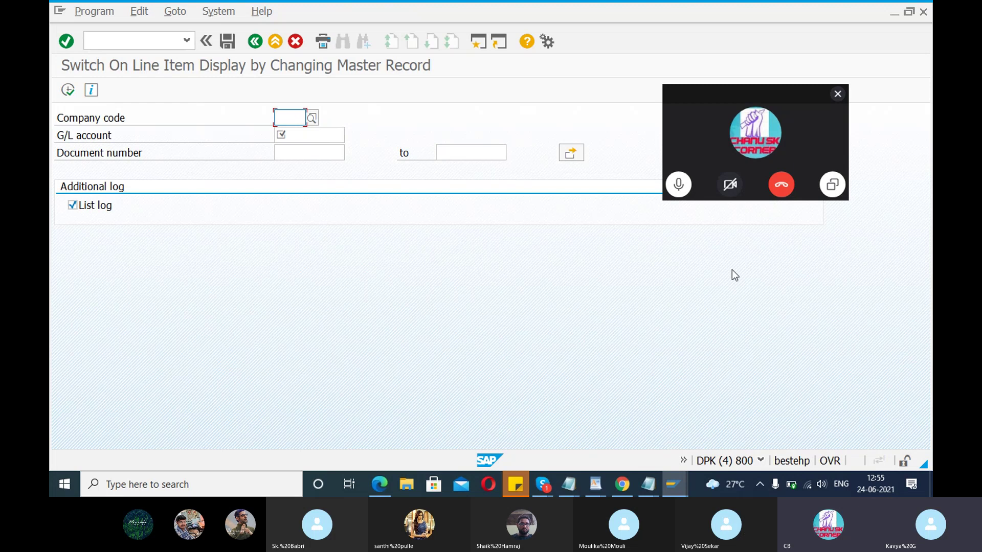
Try to run the line item display program for company code PWC1 and G/L account 400300, without a document number
type("PWC1")
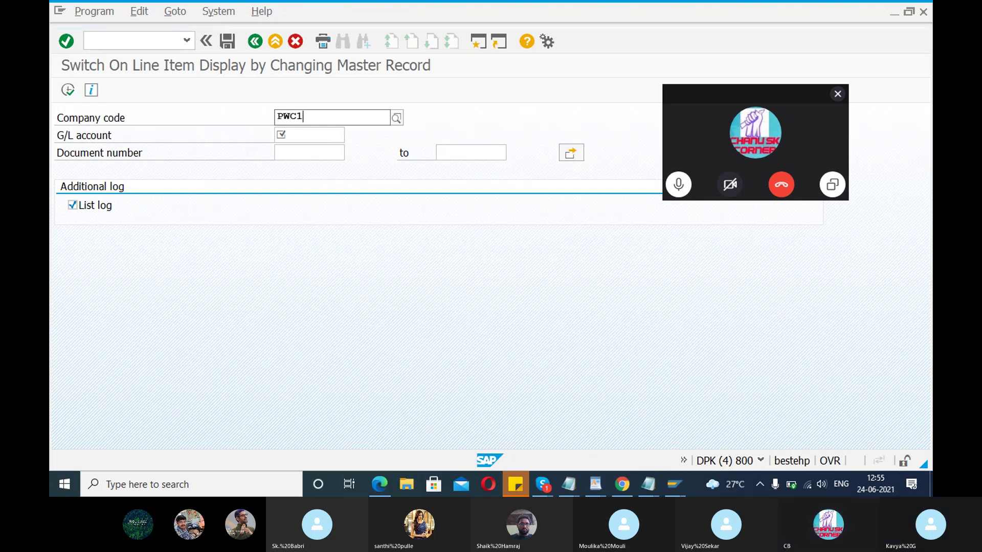
key("Tab")
type("400")
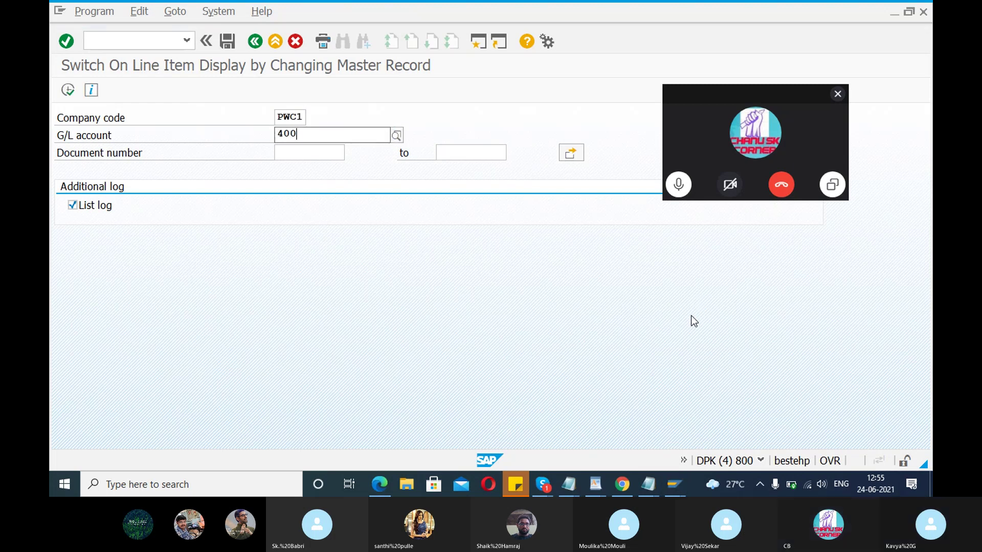
type("300")
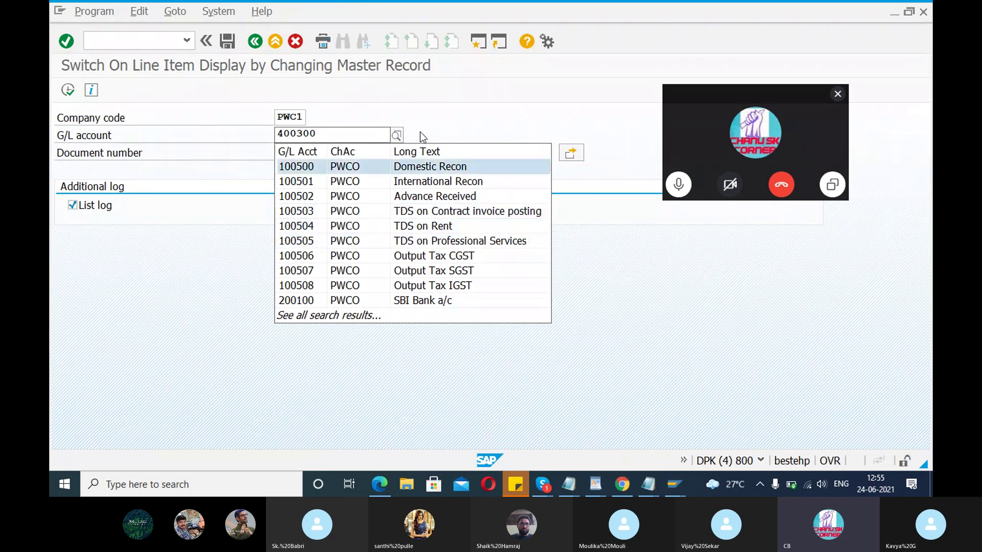
key("Return")
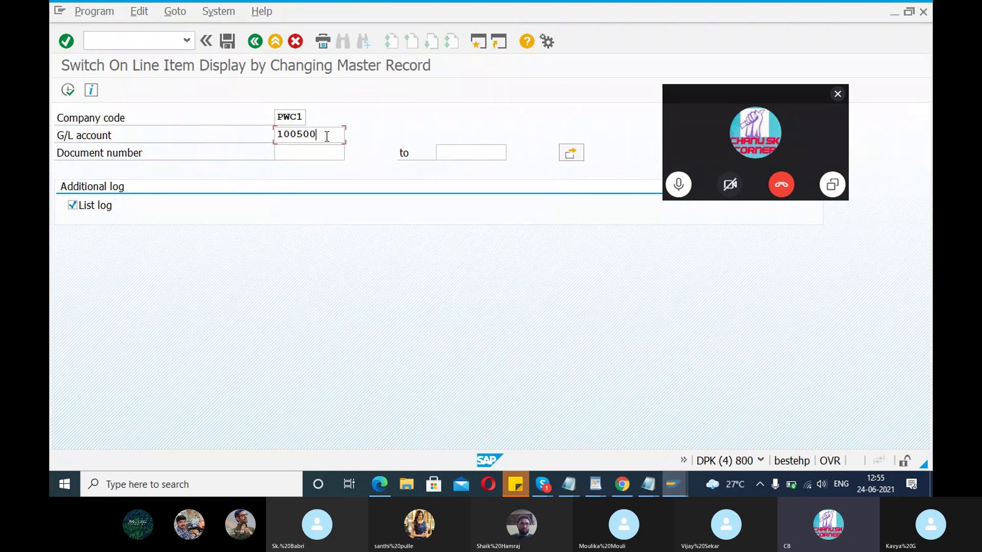
double_click(317, 135)
type("400")
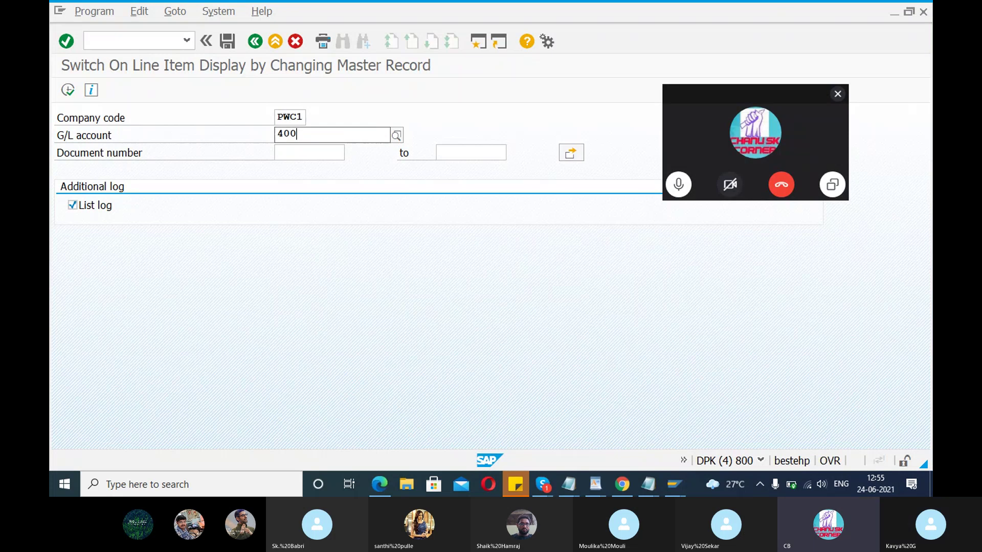
type("300")
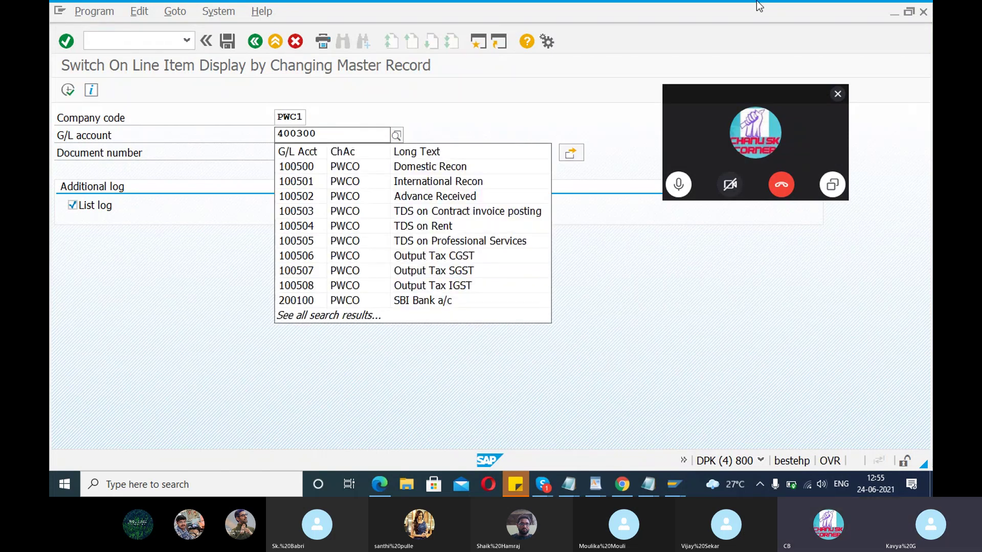
key("Escape")
left_click(326, 153)
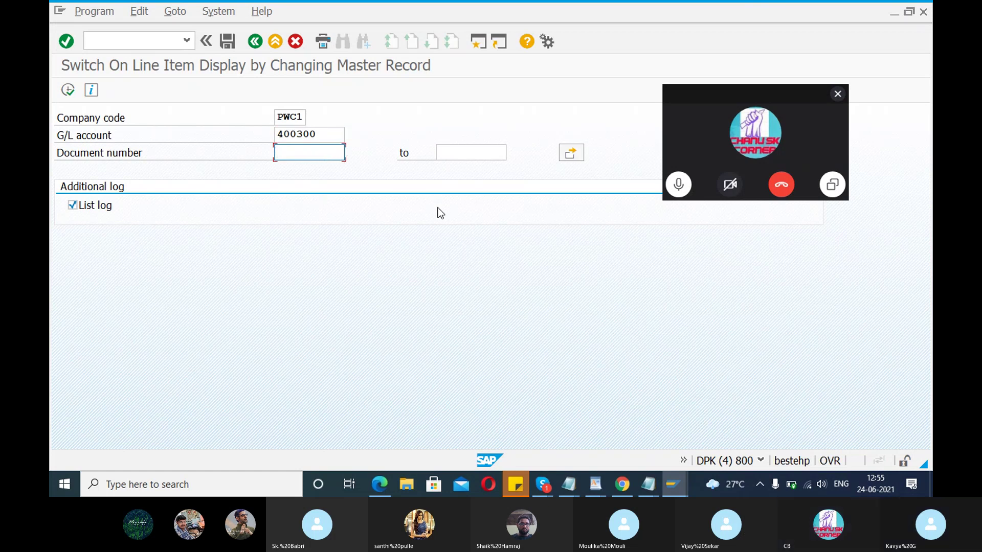
left_click(67, 92)
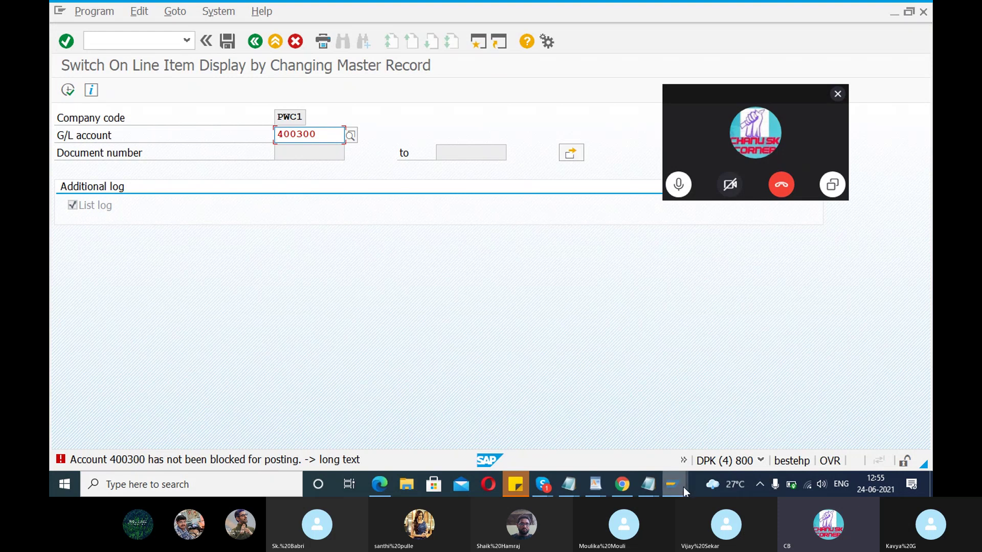
Check the rent account's master data in the other SAP session and read the long text of the program's error message
mouse_move(683, 487)
left_click(469, 447)
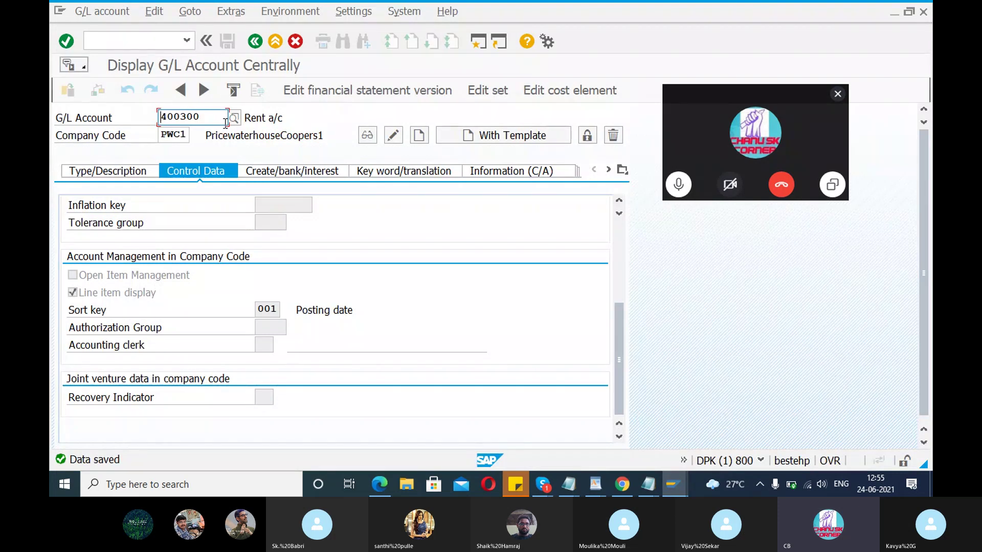
key("alt+Tab")
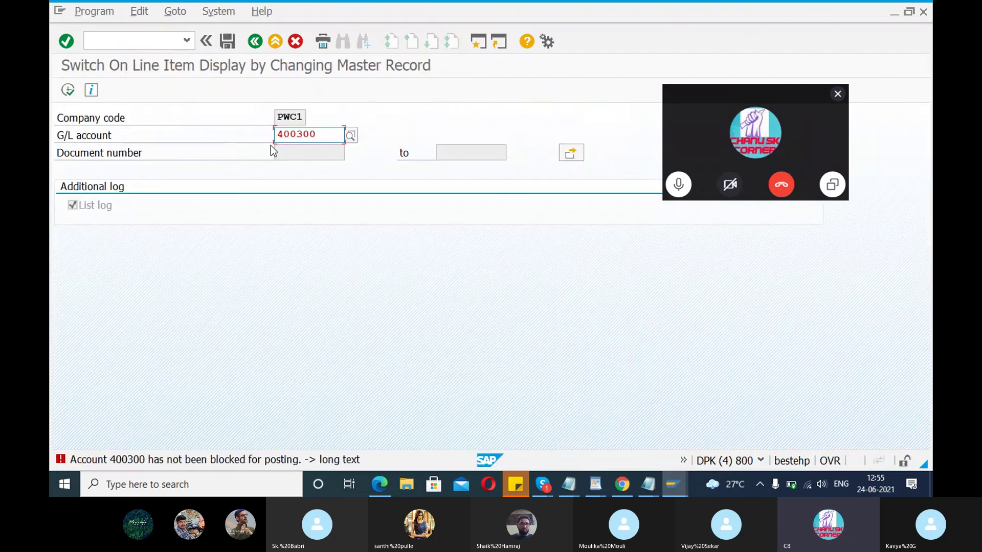
left_click(309, 458)
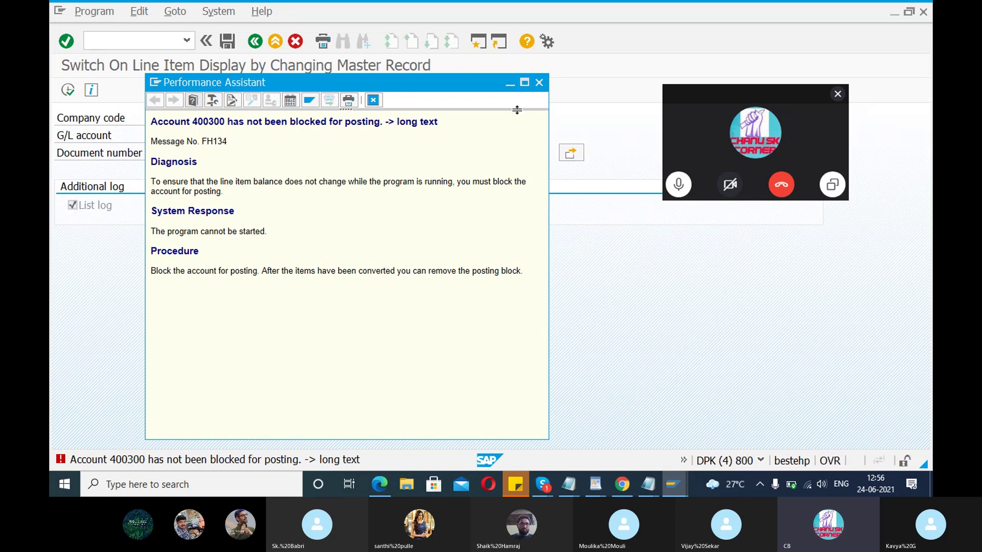
left_click(539, 82)
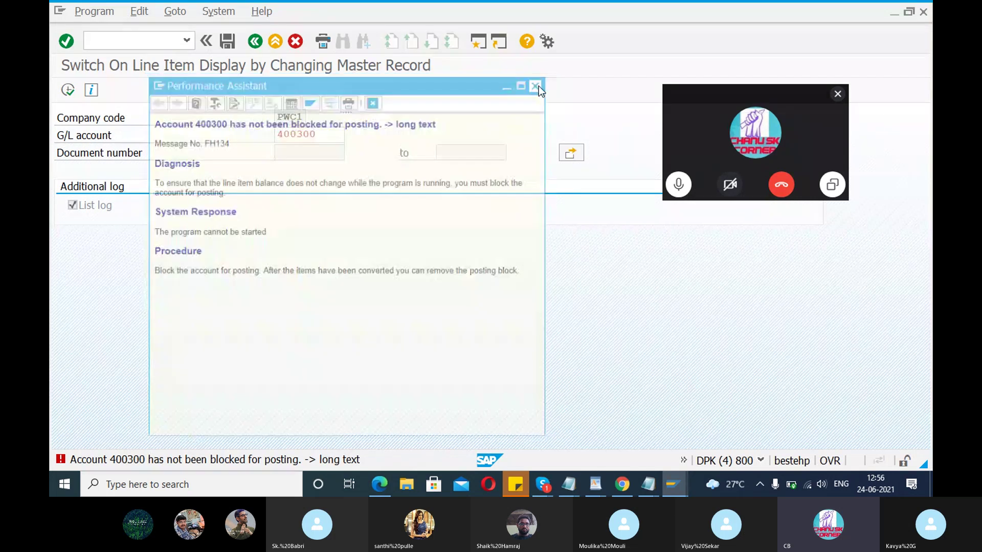
In the G/L account session, block rent account 400300 for posting in the chart of accounts and save
left_click(675, 480)
left_click(451, 410)
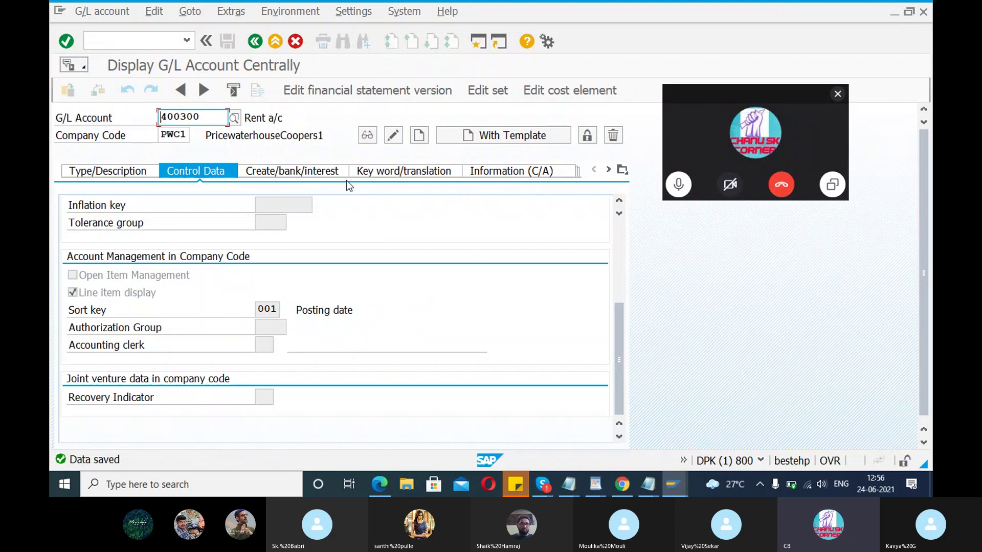
left_click(586, 137)
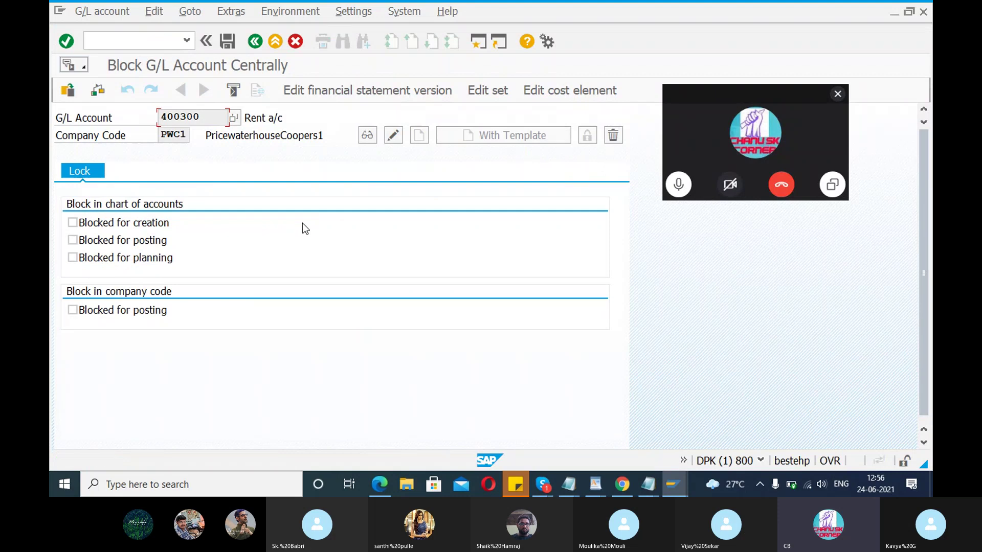
left_click(78, 241)
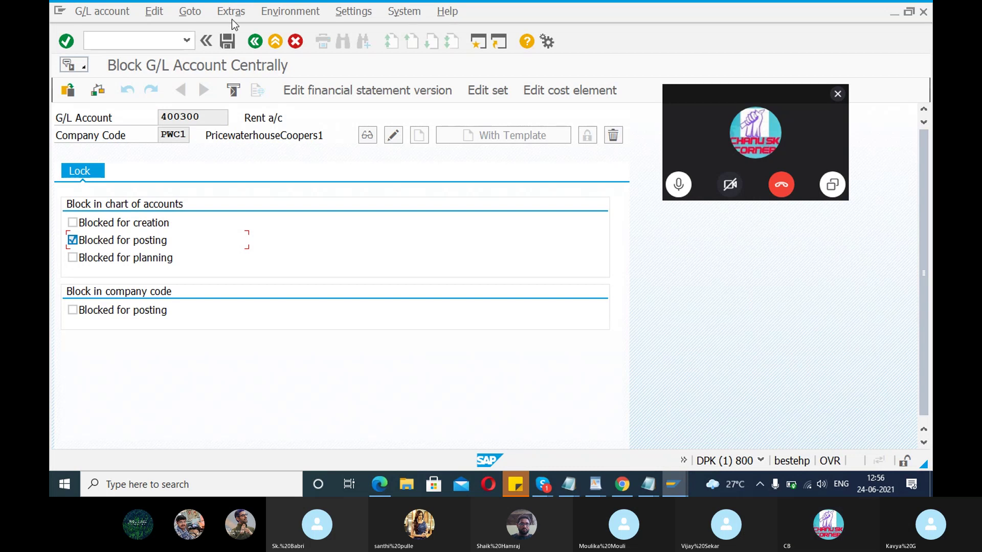
left_click(228, 42)
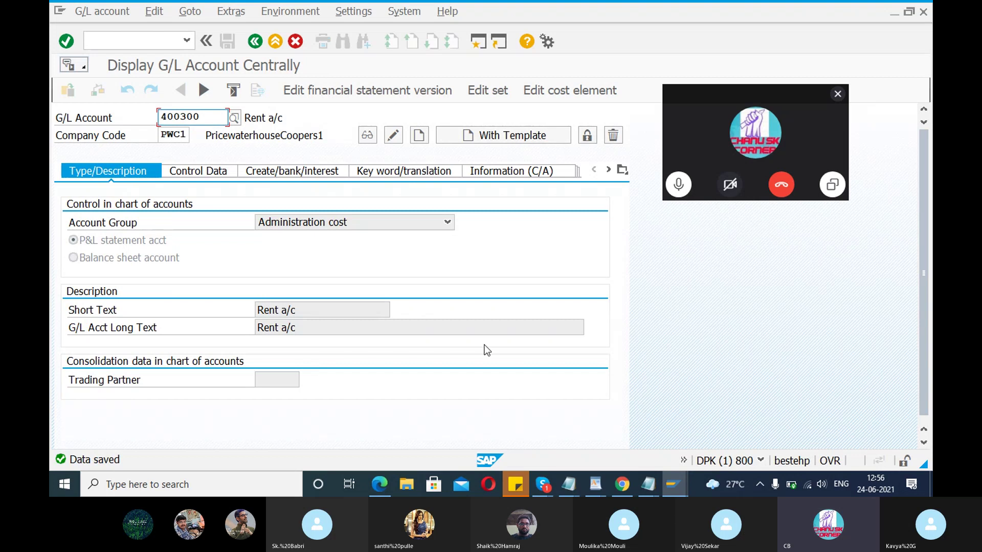
Return to the Switch On Line Item Display session, restart SE38 with /nse38 and execute program RFSEPA01
mouse_move(679, 470)
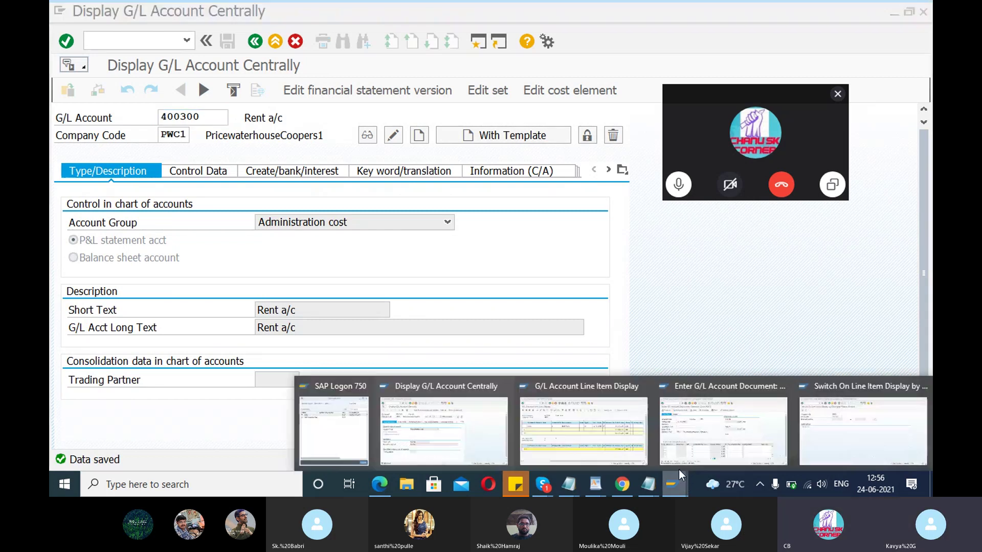
left_click(860, 443)
left_click(132, 41)
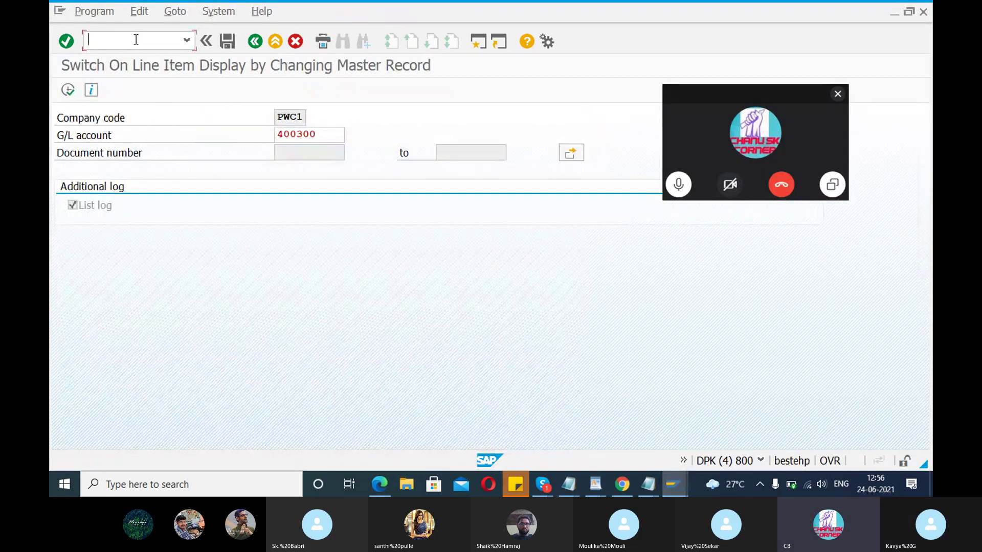
type("/nse38")
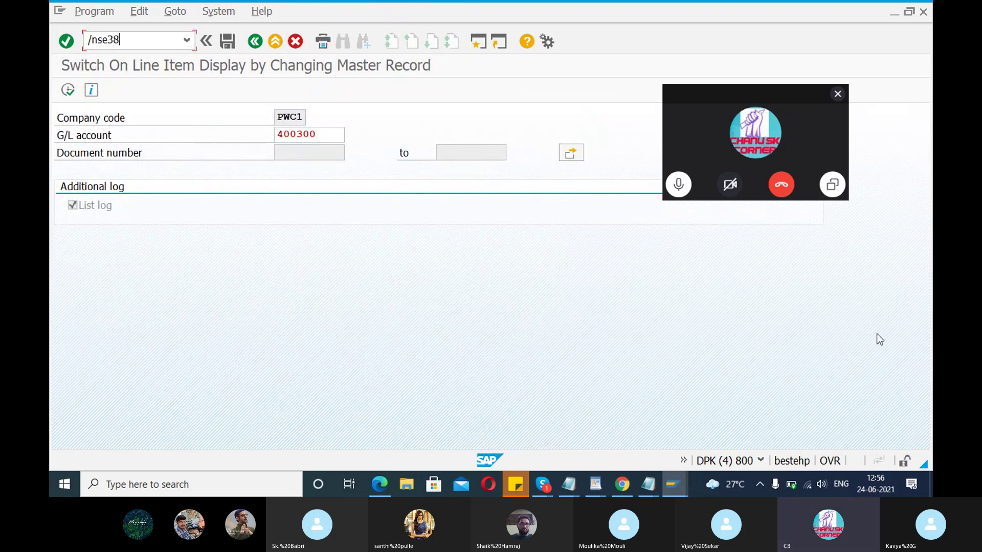
key("Return")
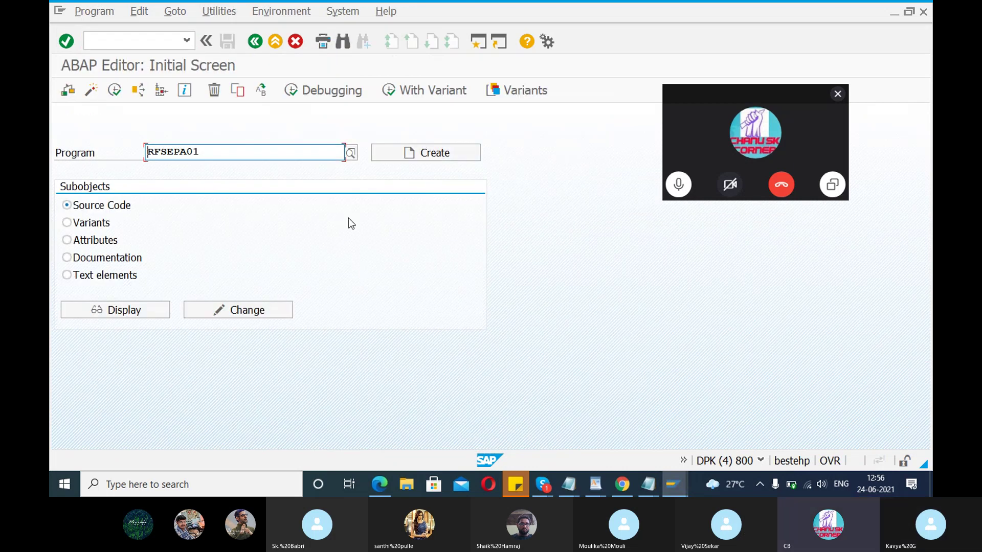
left_click(116, 94)
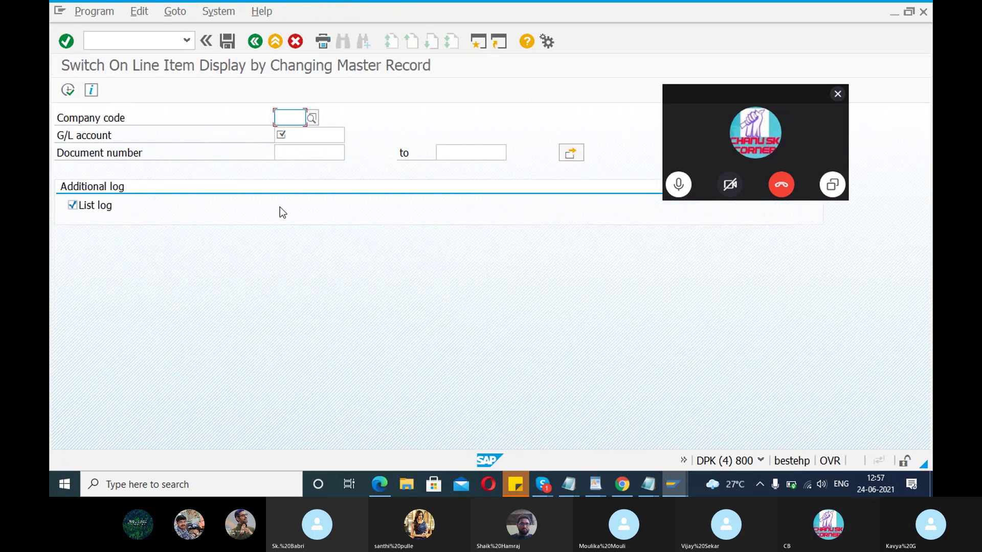
Run the line item display program for company code PWC1 and G/L account 400300, leaving the document number empty
type("pwc1")
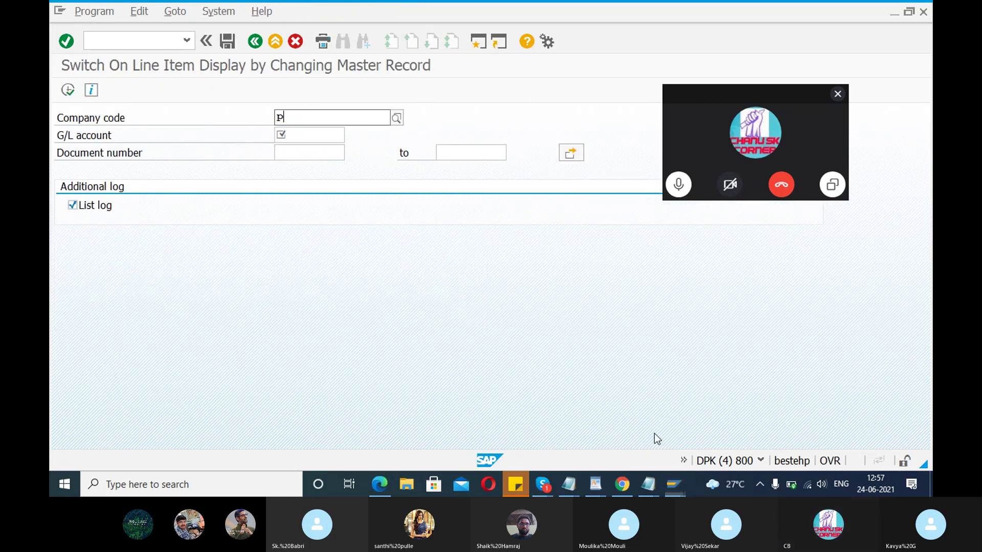
key("Return")
type("4")
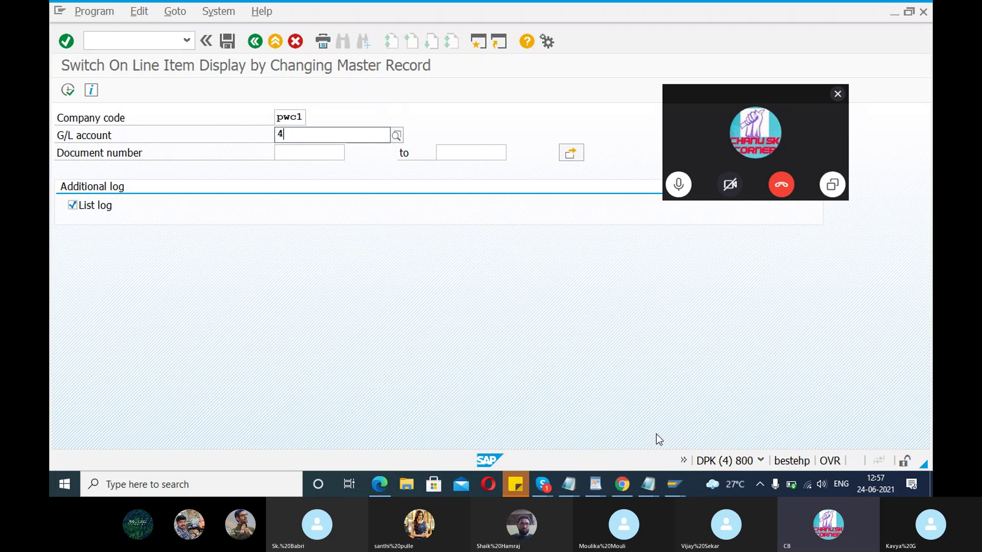
type("00300")
key("Return")
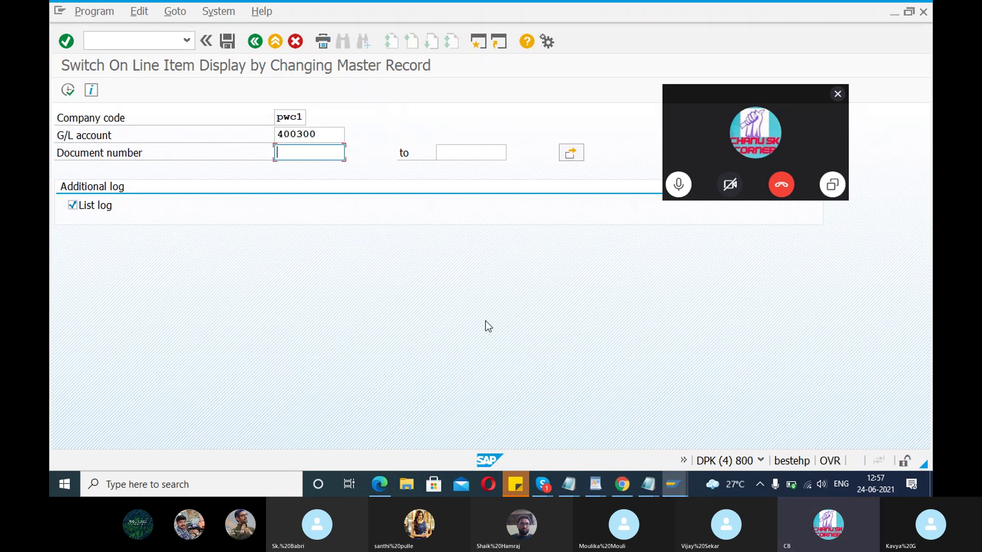
left_click(67, 89)
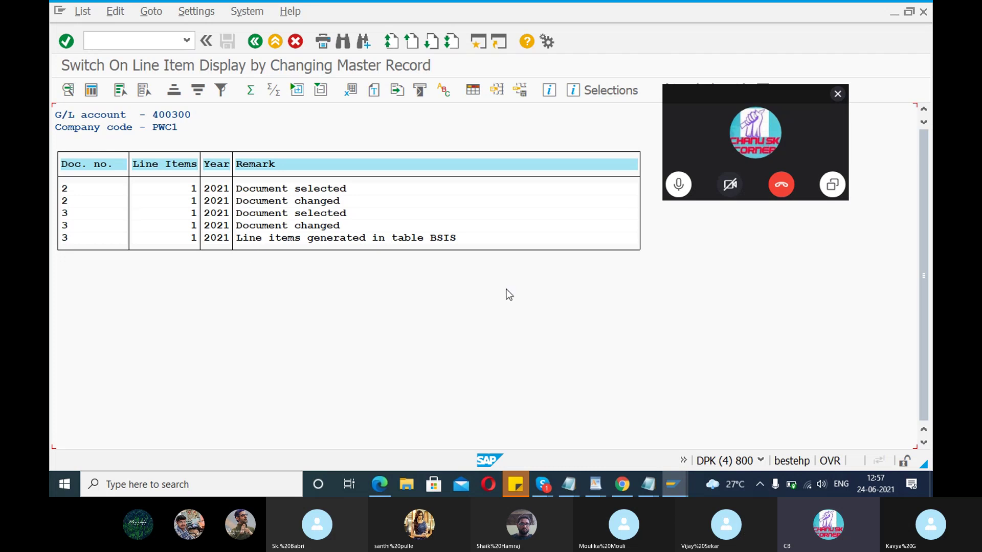
Switch to the G/L account master session and check the Line item display setting in account 400300's control data
left_click(673, 483)
left_click(480, 447)
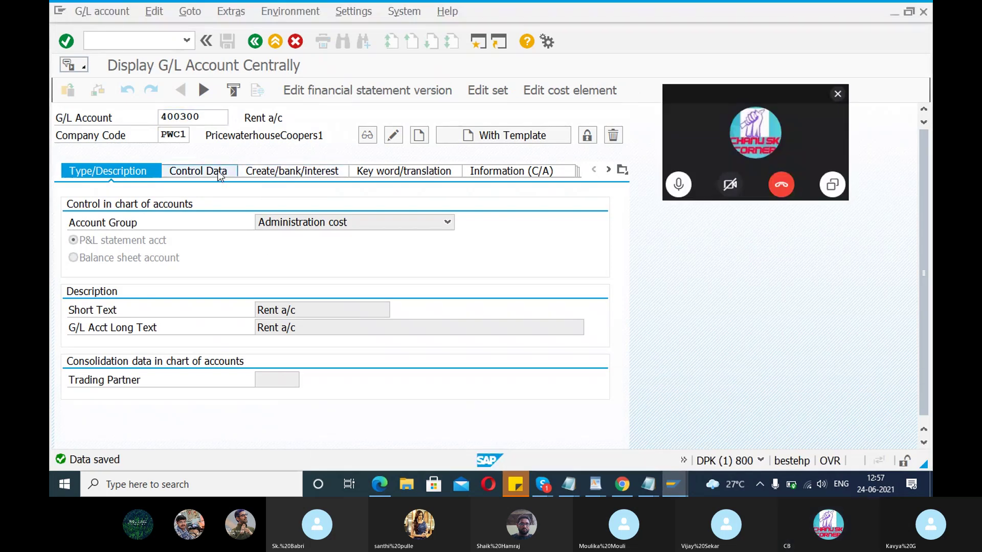
left_click(222, 172)
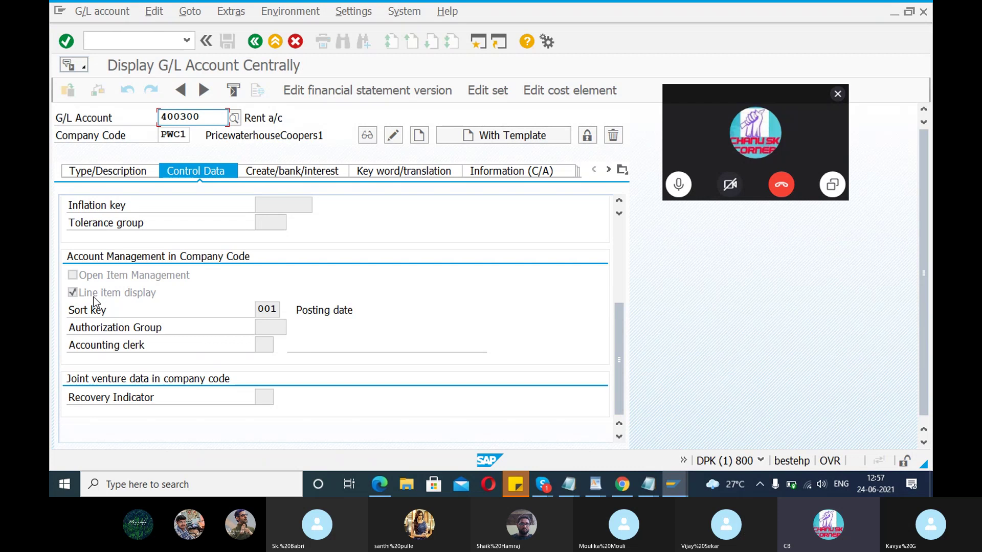
In the G/L Account Line Item Display session, rerun the open items report for account 400300 and review the local currency amounts
left_click(674, 486)
left_click(593, 446)
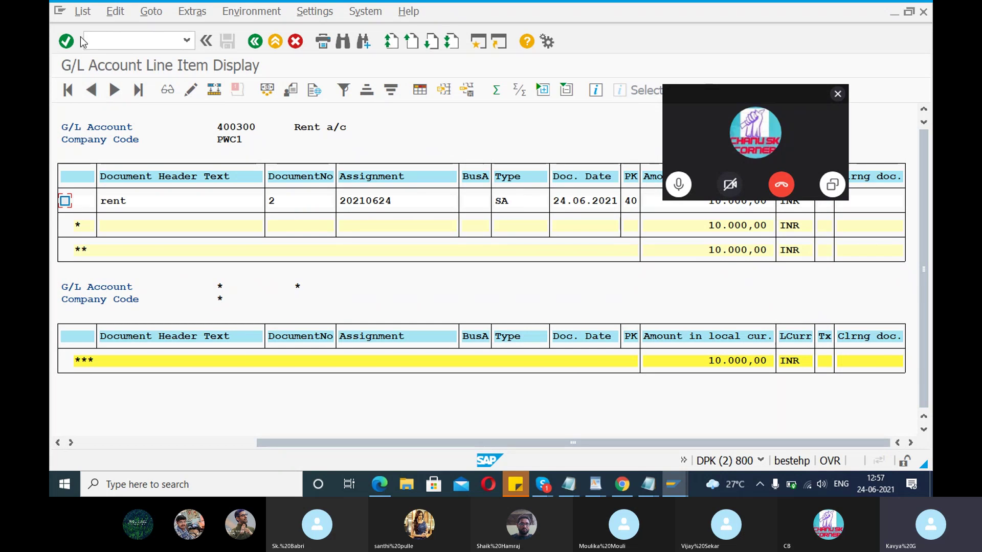
left_click(259, 44)
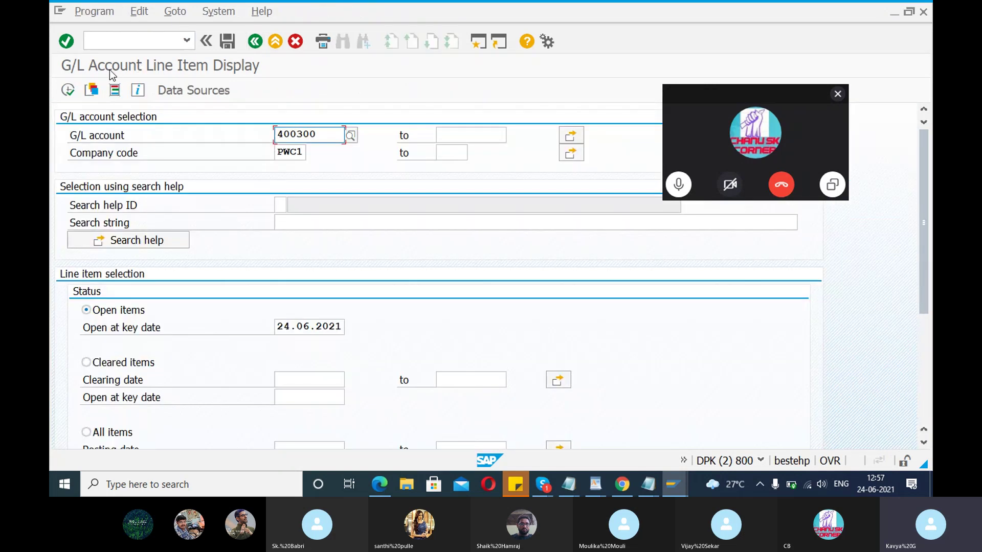
left_click(67, 91)
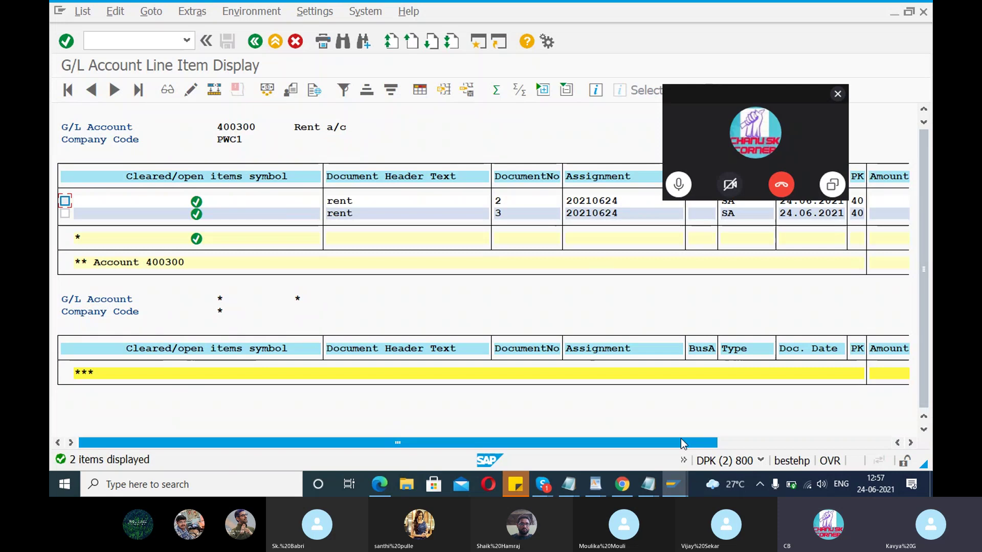
left_click_drag(680, 442, 811, 442)
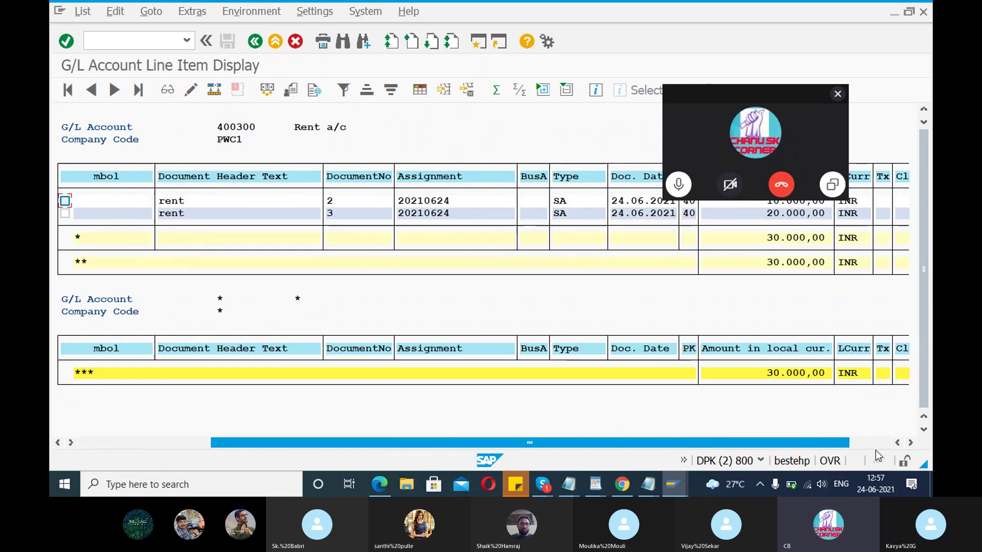
left_click(911, 442)
left_click(911, 442)
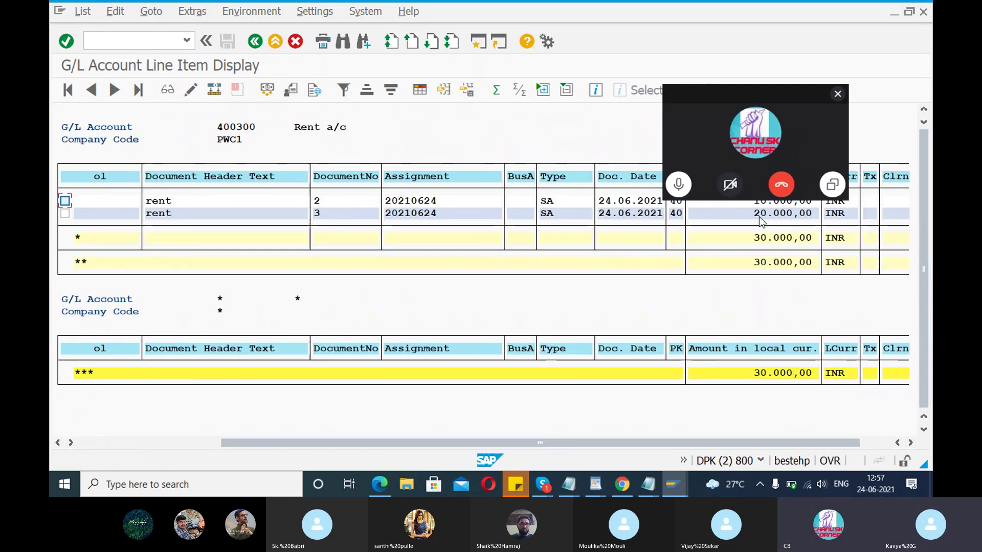
left_click(837, 98)
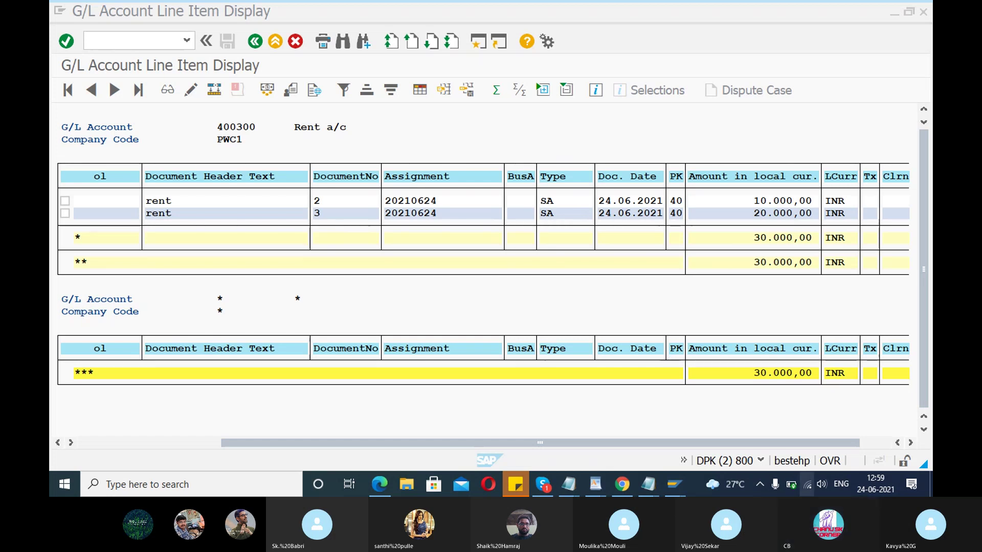
In the Switch On Line Item Display session, start /nse16n and list table BSEG for company code PWC1 with no maximum number of hits
mouse_move(675, 485)
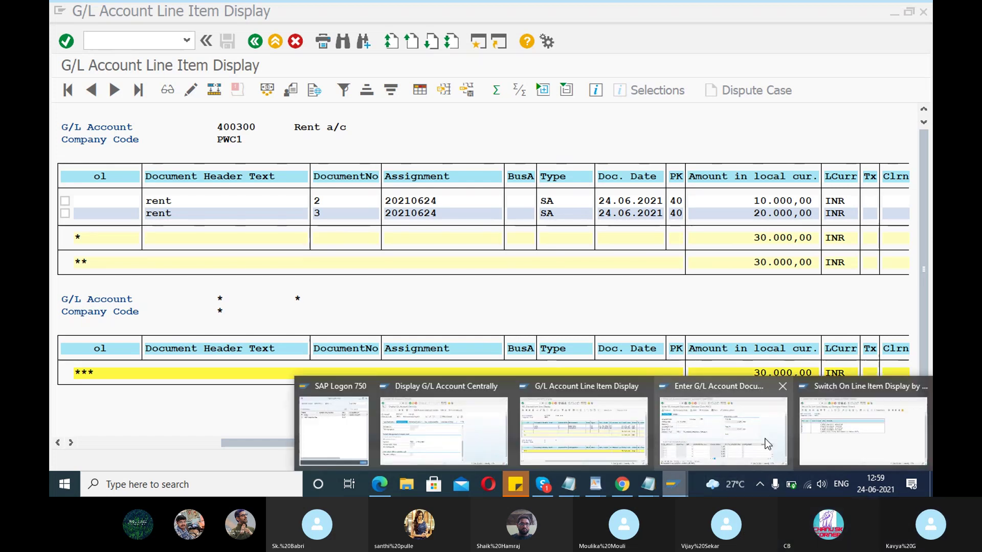
left_click(833, 432)
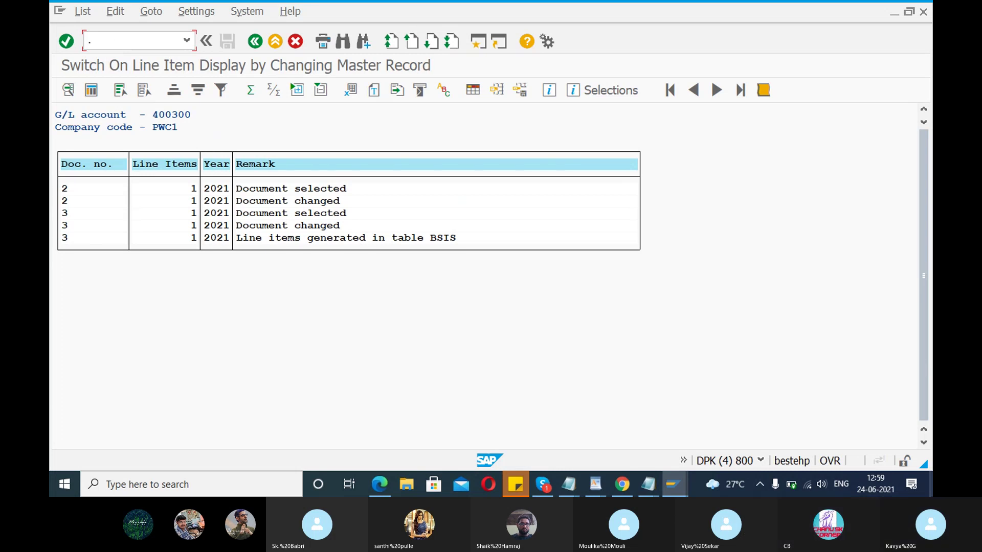
type("/nse16n")
key("Return")
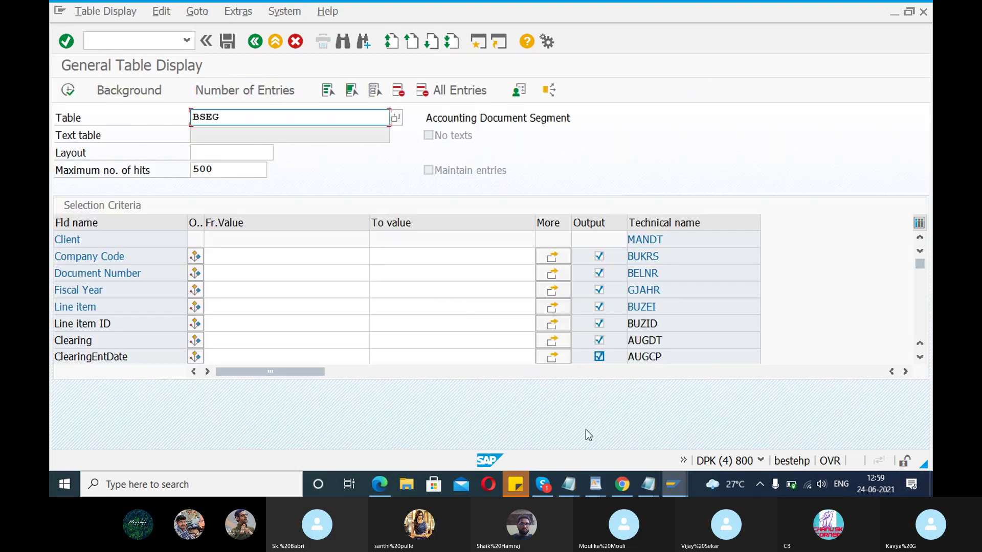
left_click_drag(214, 170, 178, 176)
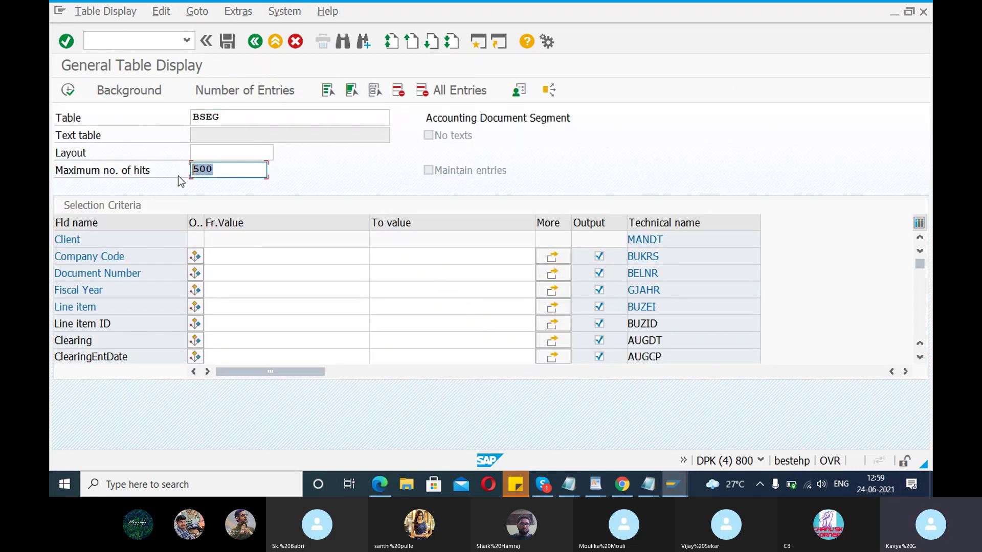
key("BackSpace")
left_click(237, 256)
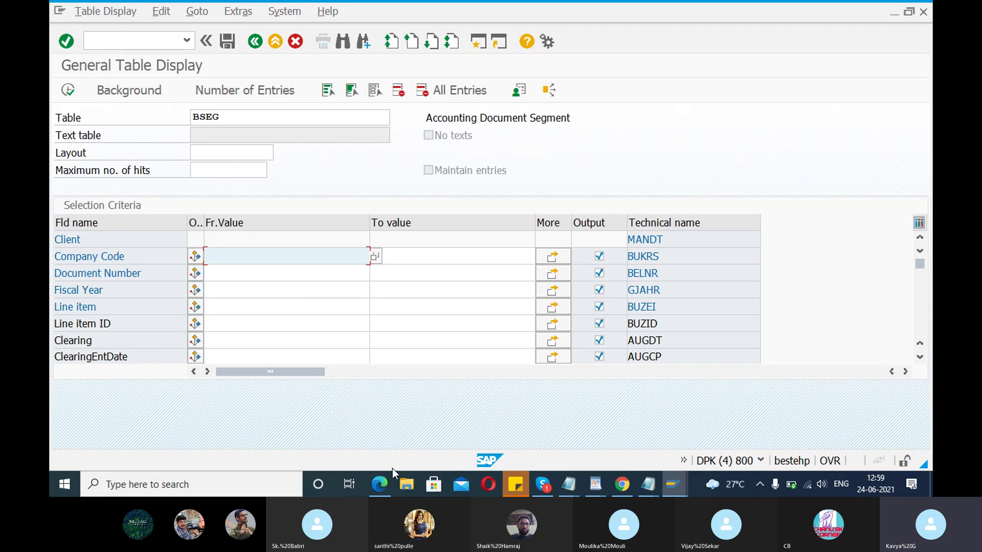
type("pwc1")
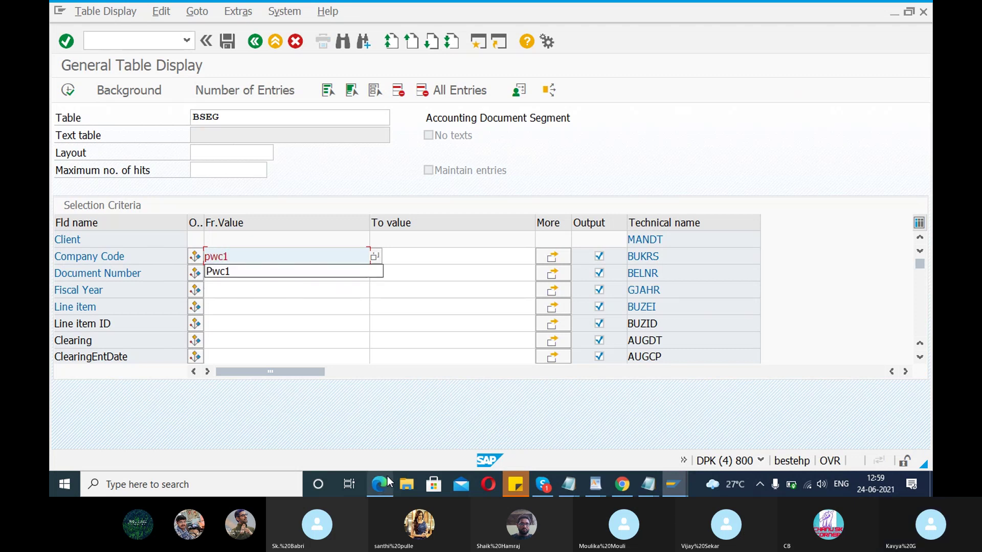
key("Tab")
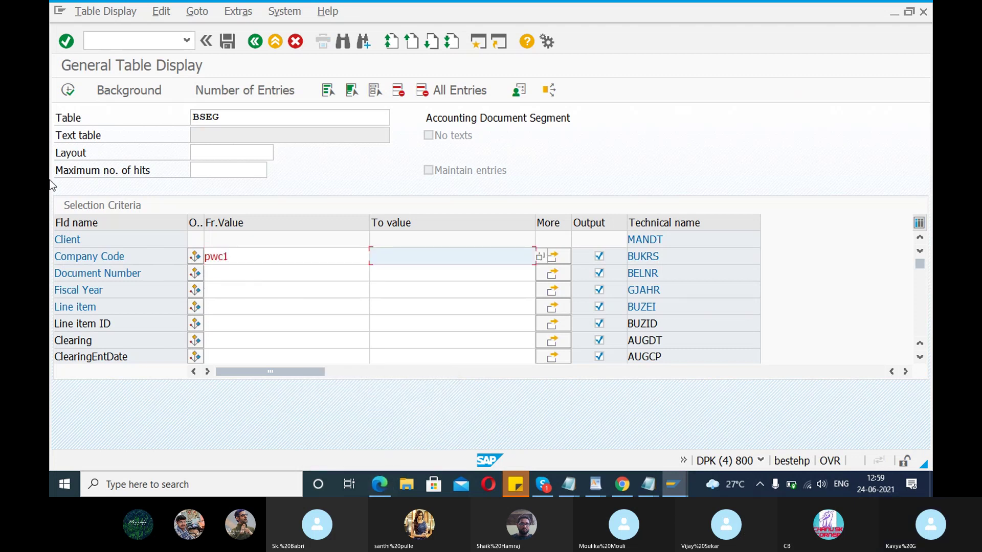
left_click(228, 272)
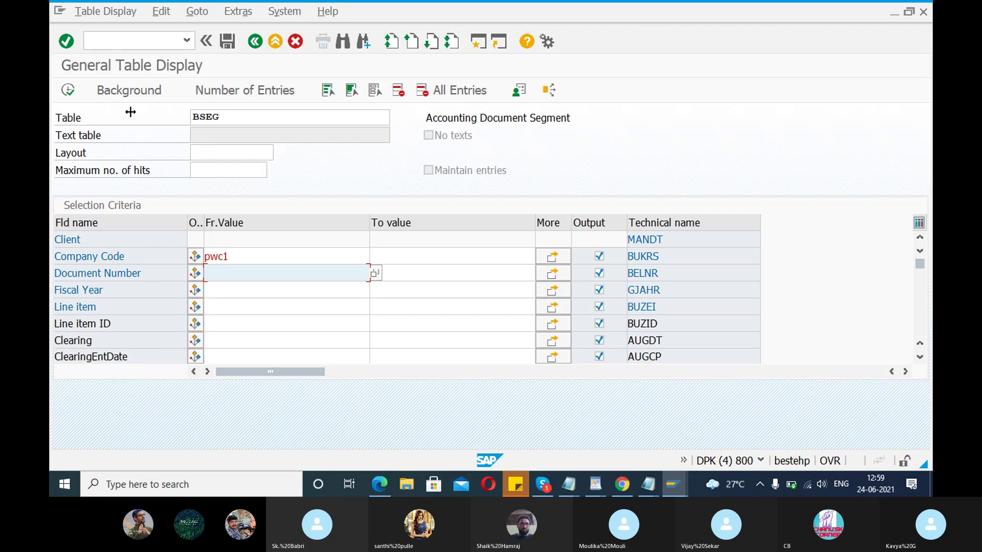
left_click(68, 91)
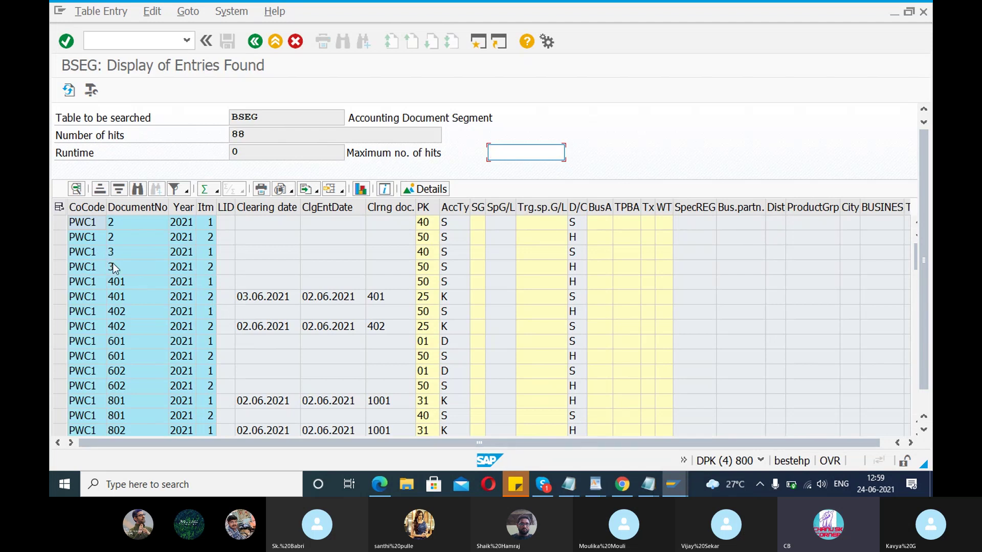
Restrict the BSEG selection to document numbers 2 to 3 and display the entries
left_click(256, 41)
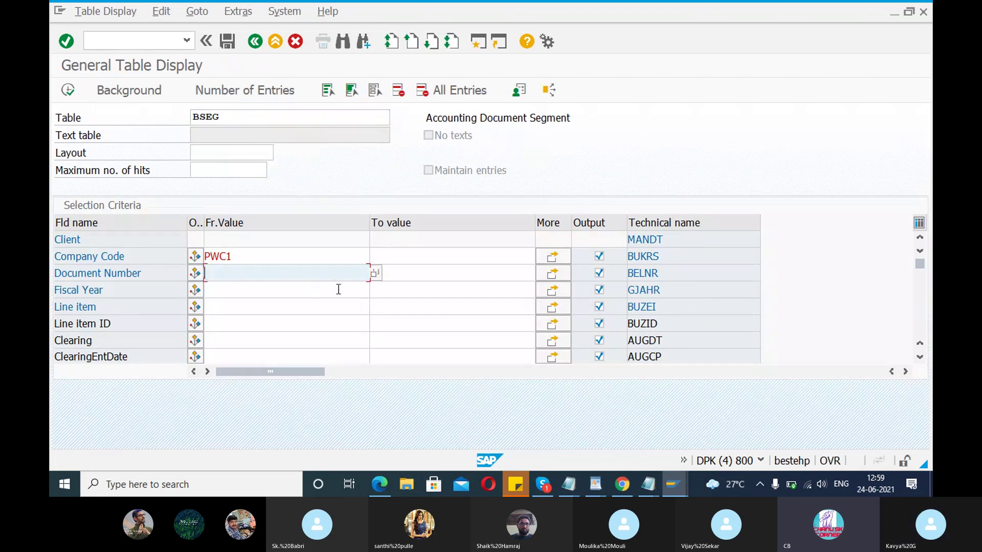
type("2")
key("Tab")
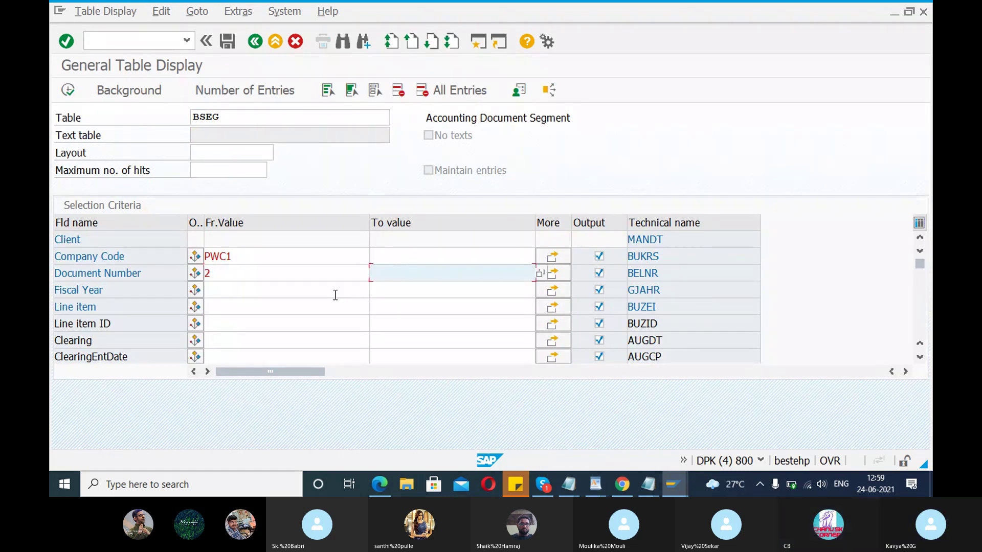
type("3")
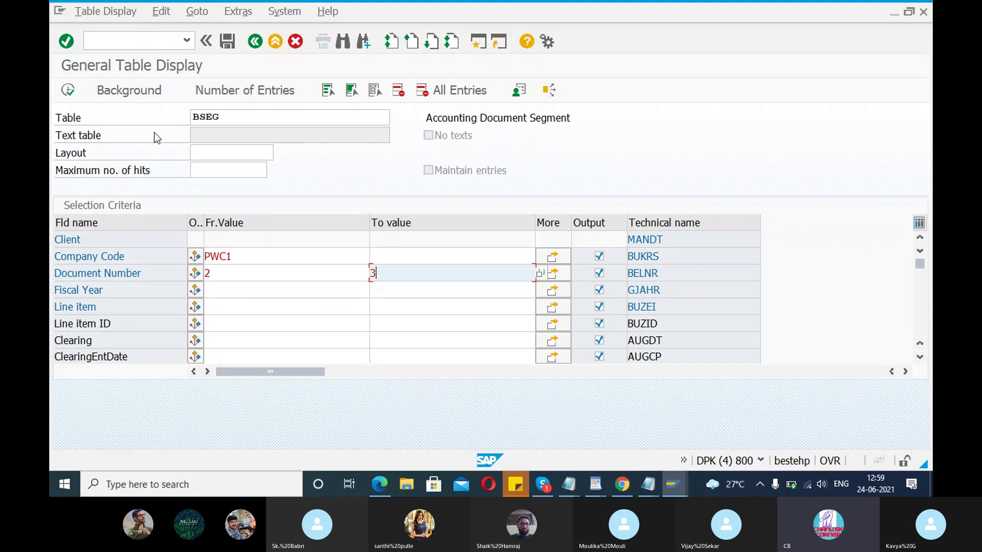
left_click(68, 90)
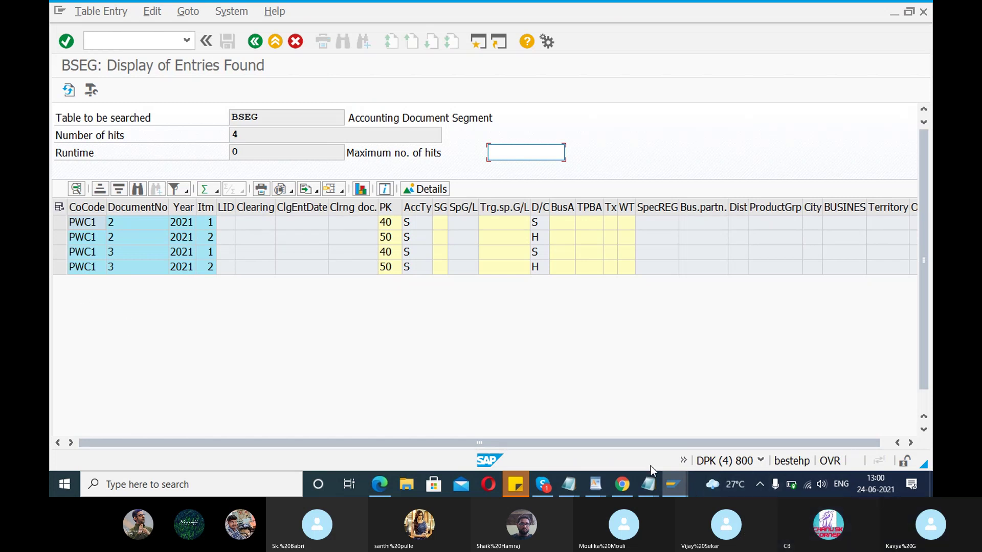
In the G/L account master session, remove account 400300's posting block in the chart of accounts and save
left_click(668, 479)
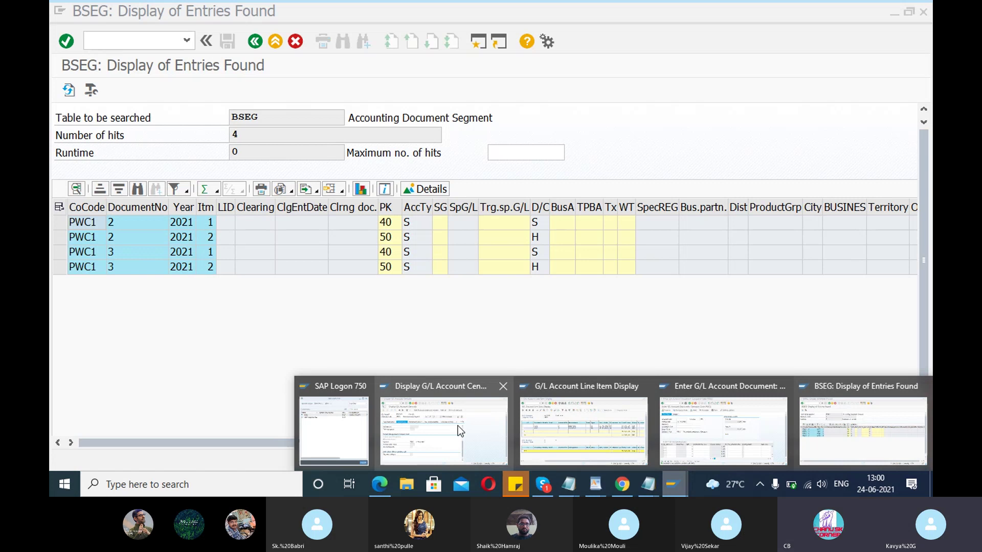
left_click(458, 426)
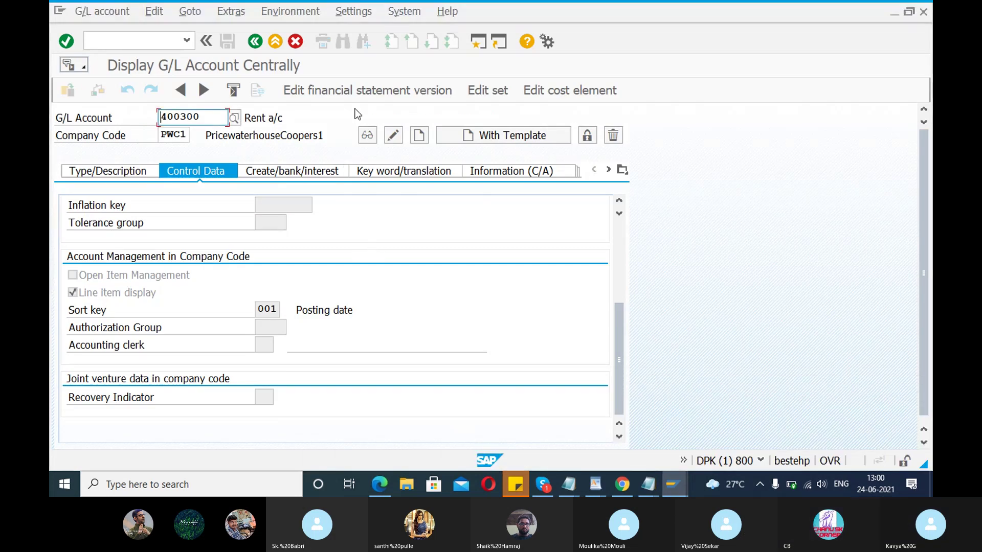
left_click(588, 140)
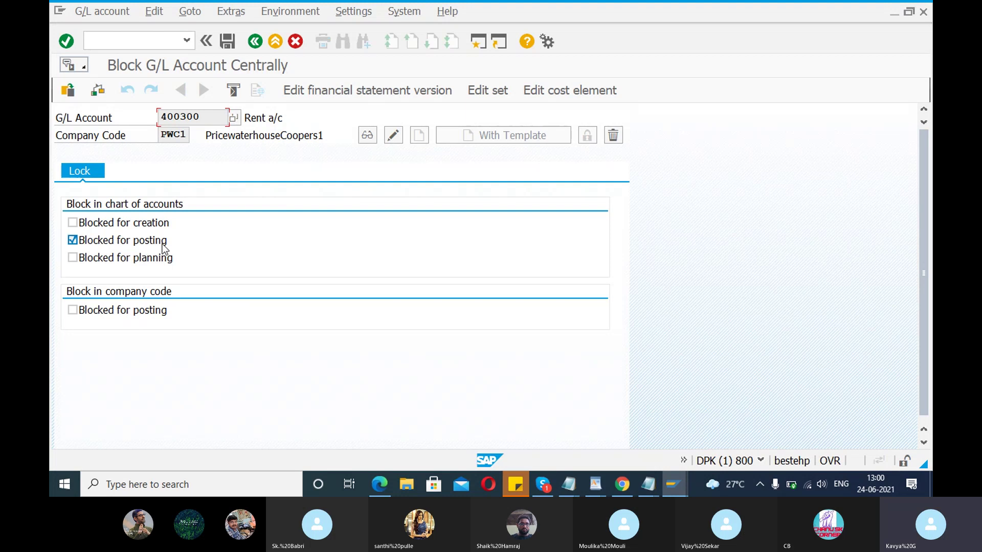
left_click(149, 241)
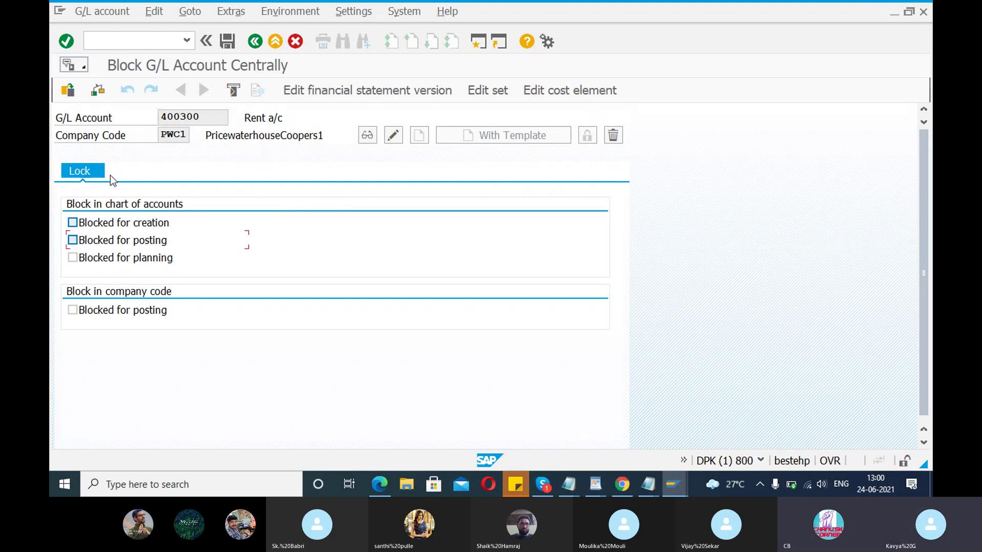
left_click(228, 42)
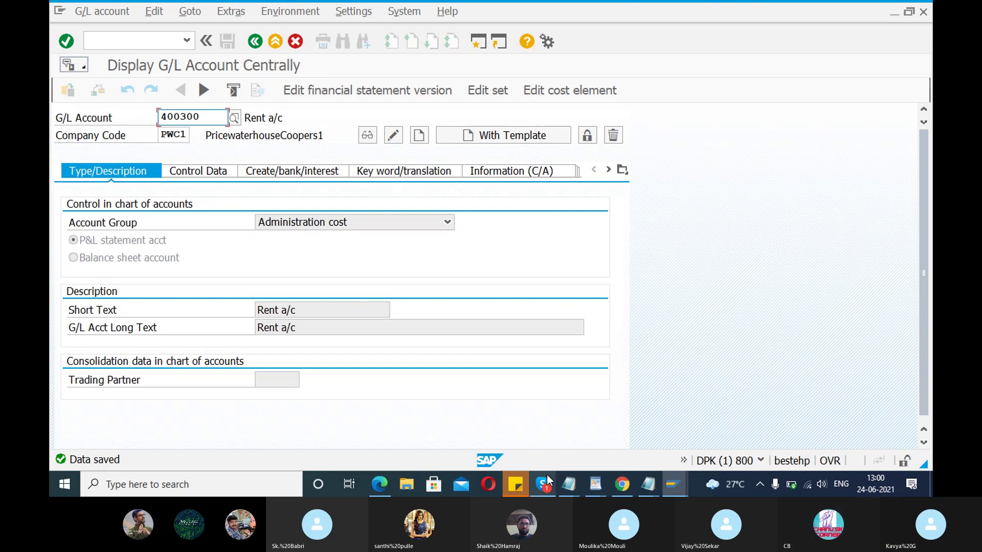
Switch to the Skype meeting window
mouse_move(549, 482)
left_click(493, 376)
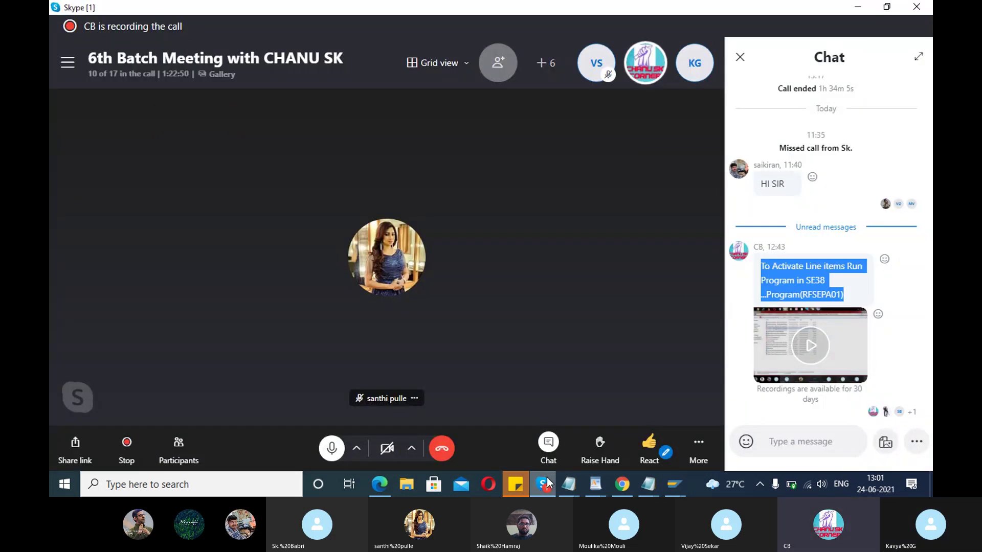